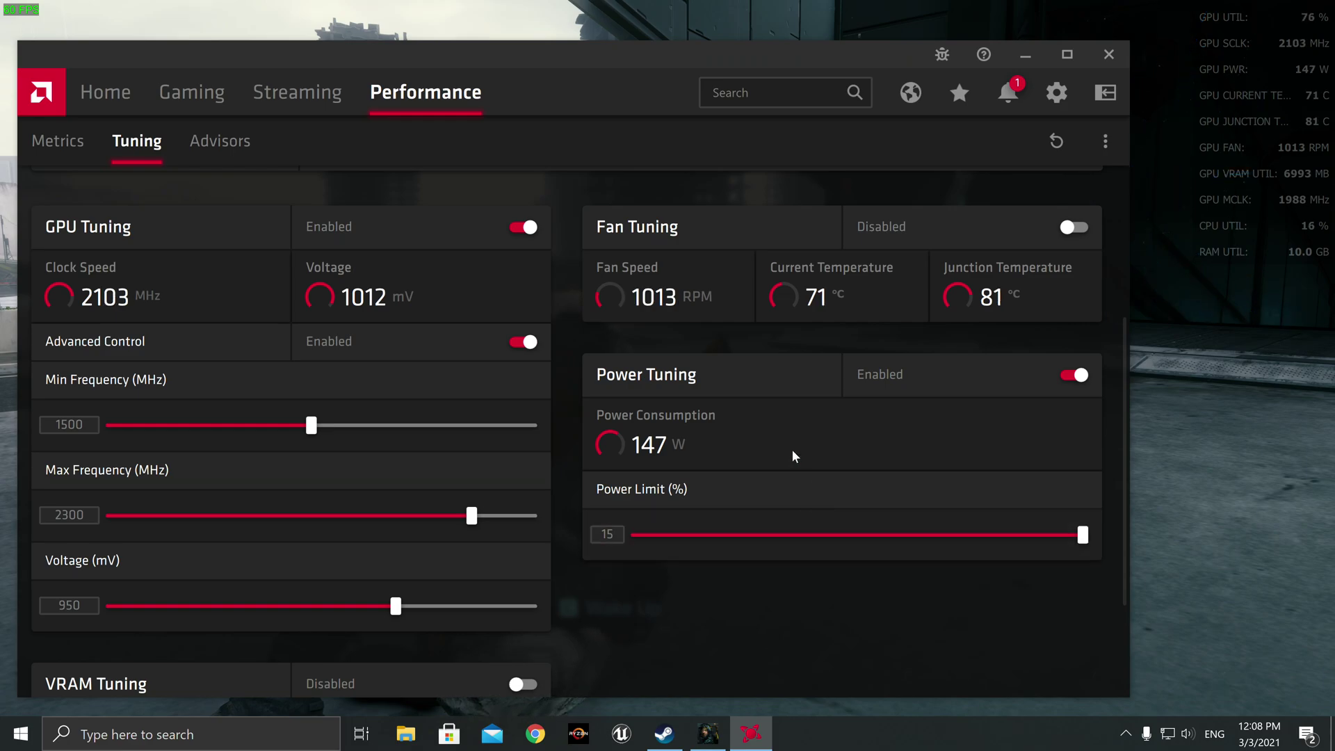
- Find AMD Radeon Software with the Windows search term "rad", open it and reposition its window slightly
{"action": "scroll", "coordinate": [639, 341], "scroll_direction": "up", "scroll_amount": 3}
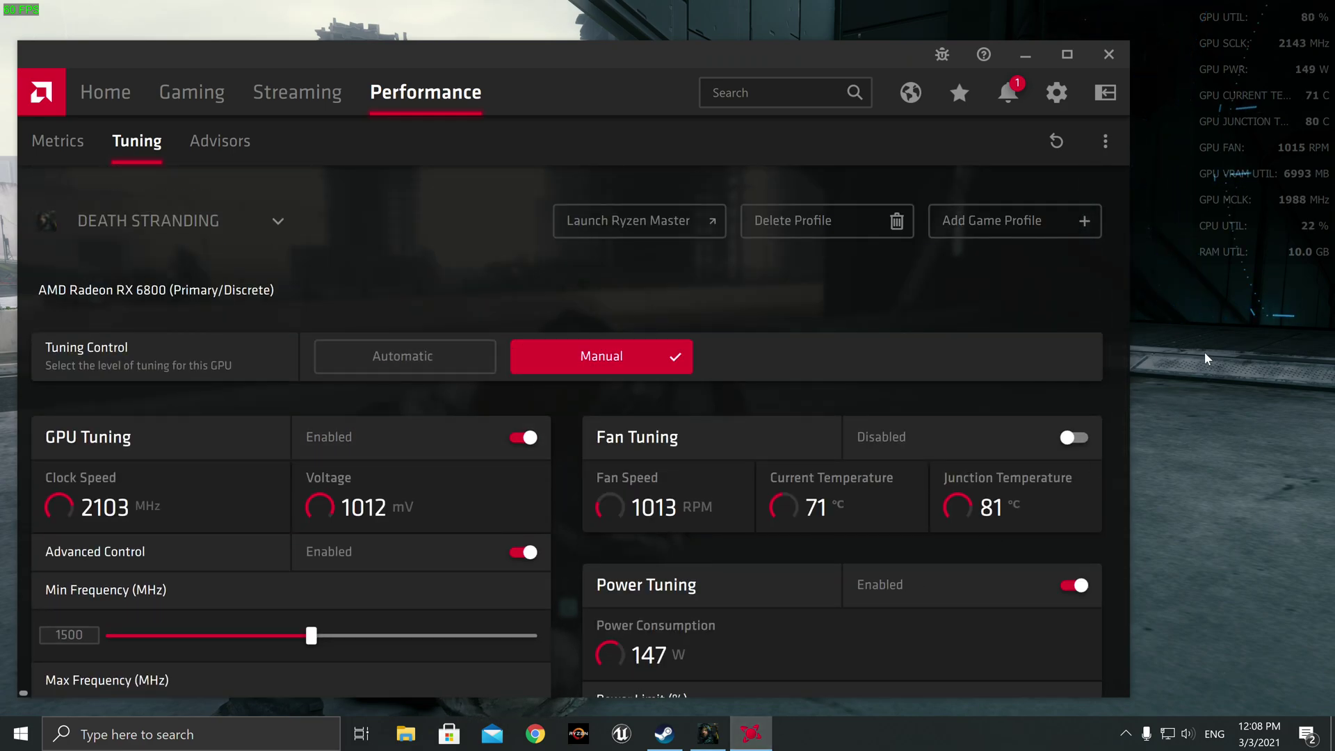
{"action": "left_click", "coordinate": [174, 734]}
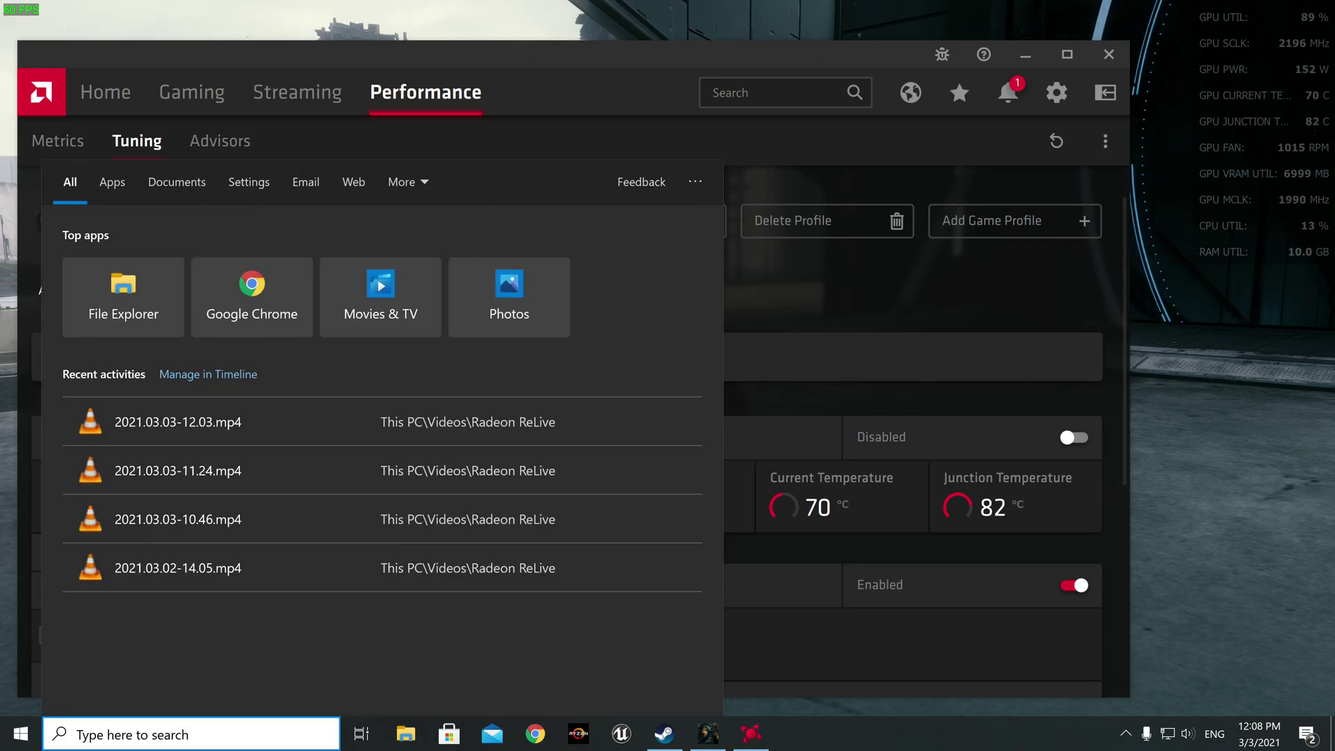
{"action": "type", "text": "rad"}
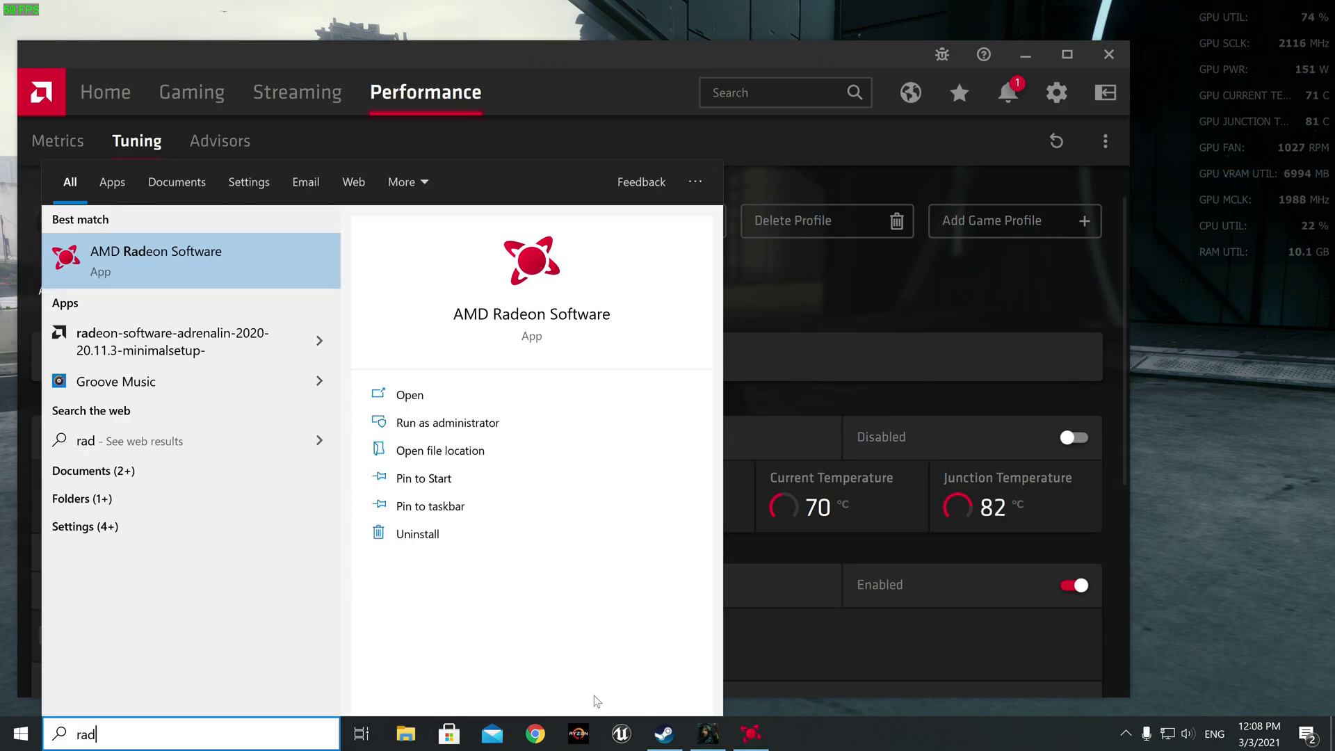
{"action": "key", "text": "Return"}
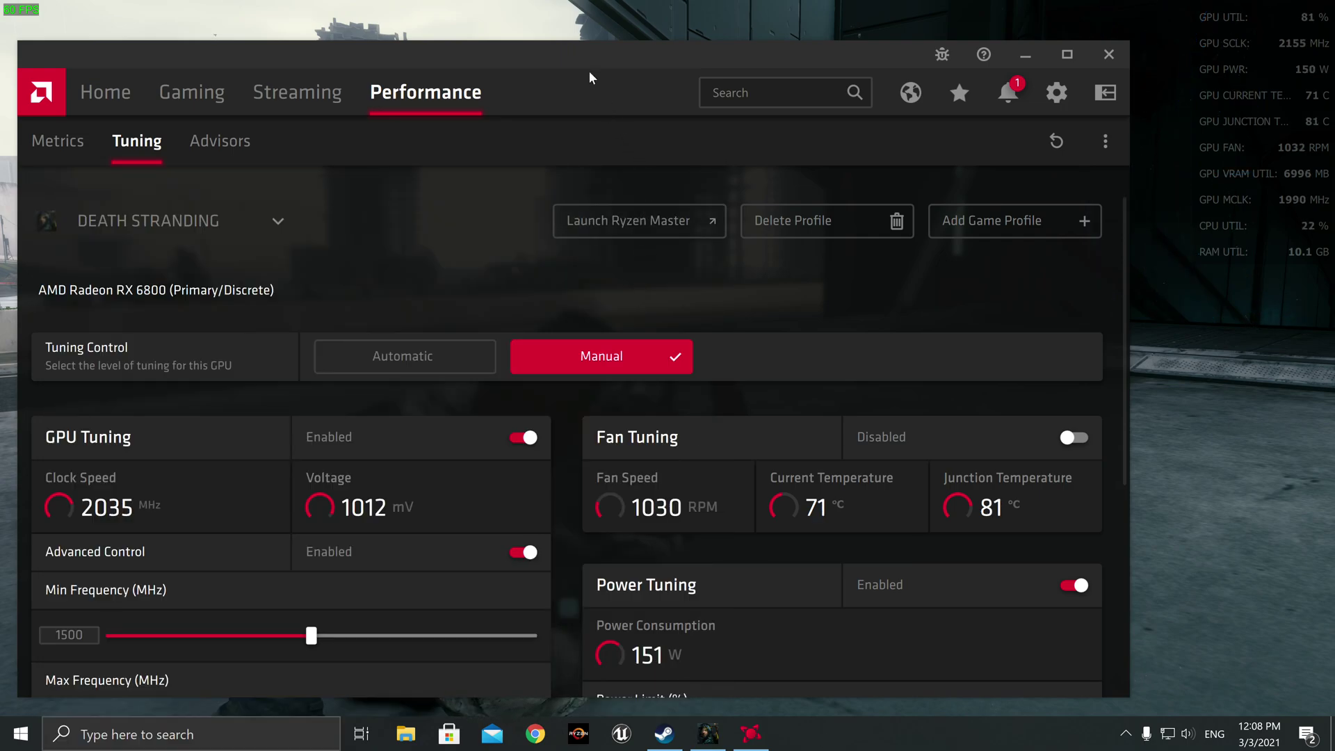
{"action": "mouse_move", "coordinate": [584, 64]}
{"action": "left_mouse_down"}
{"action": "mouse_move", "coordinate": [574, 51]}
{"action": "mouse_move", "coordinate": [590, 44]}
{"action": "mouse_move", "coordinate": [586, 59]}
{"action": "left_mouse_up"}
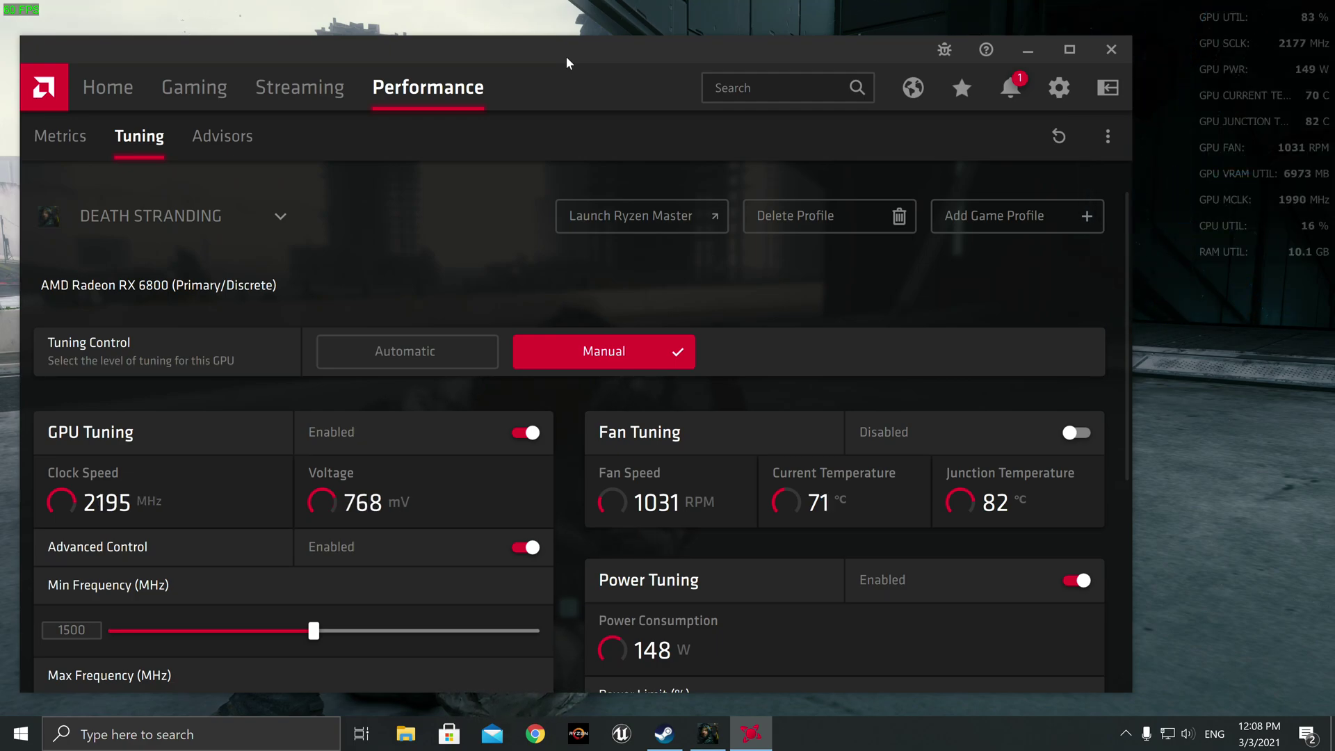
- In the general settings, try the performance metrics overlay at 150 % size and set it back to 100 %
{"action": "left_click", "coordinate": [1059, 88]}
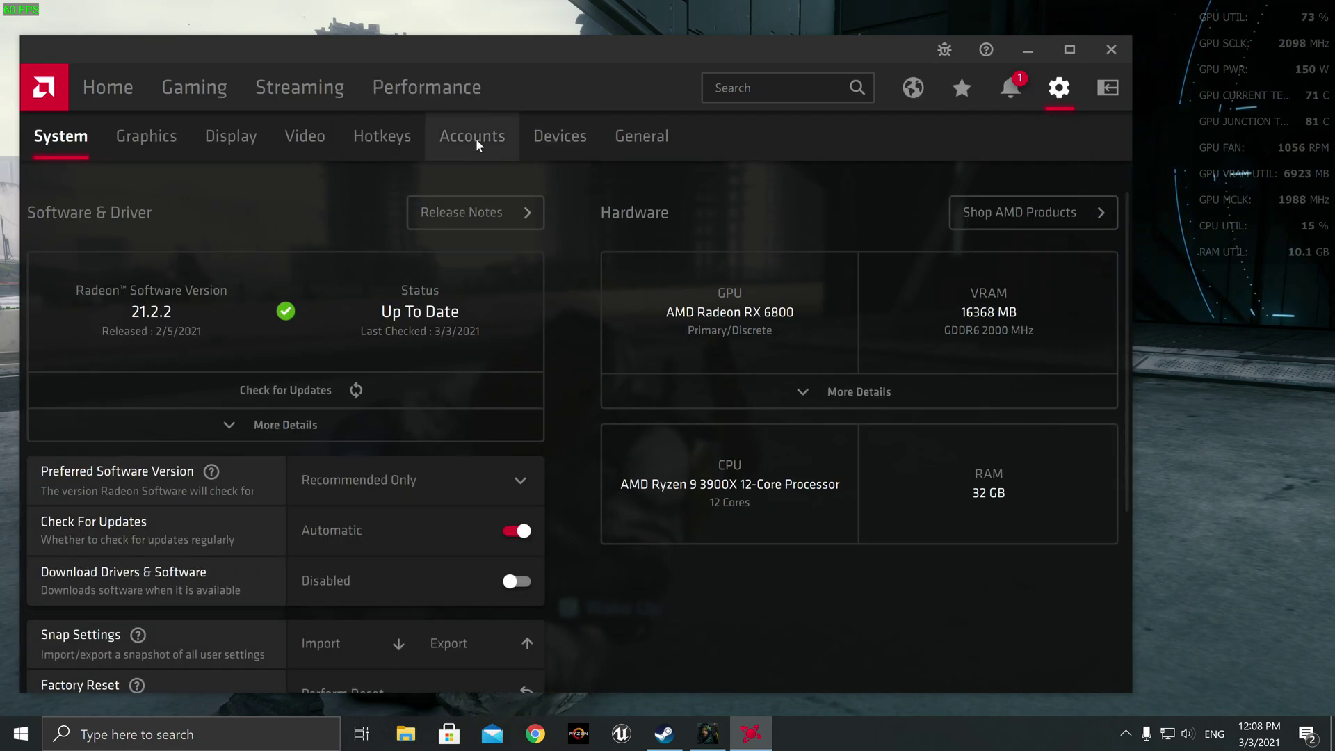
{"action": "left_click", "coordinate": [641, 151]}
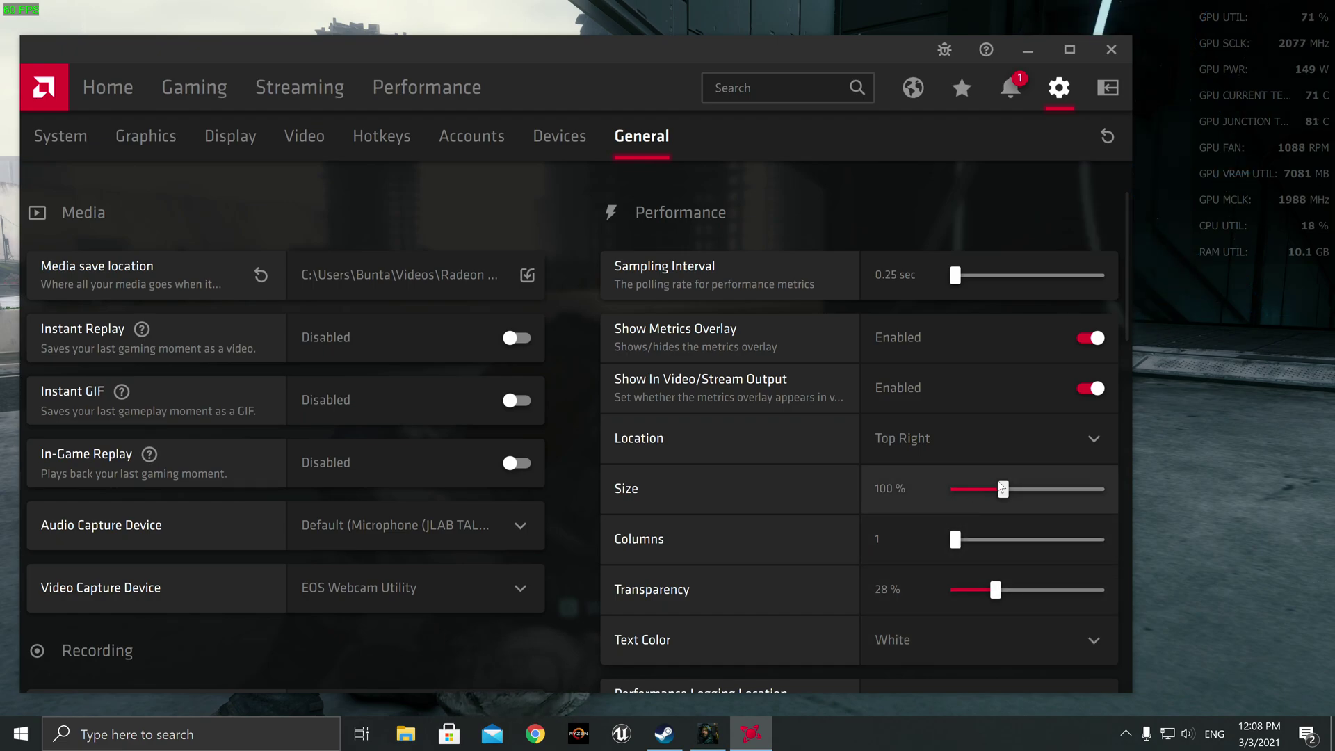
{"action": "left_click_drag", "start_coordinate": [1018, 489], "coordinate": [1038, 485]}
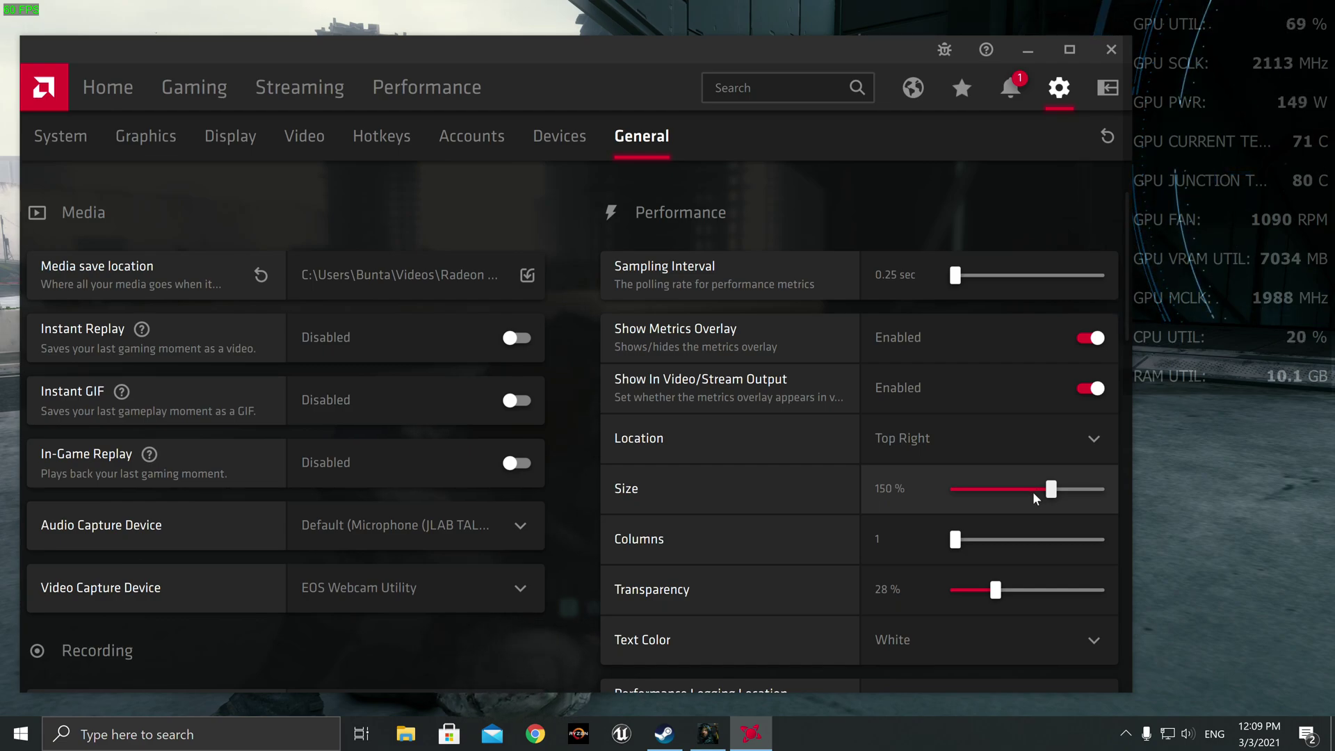
{"action": "left_click_drag", "start_coordinate": [1050, 489], "coordinate": [1008, 485]}
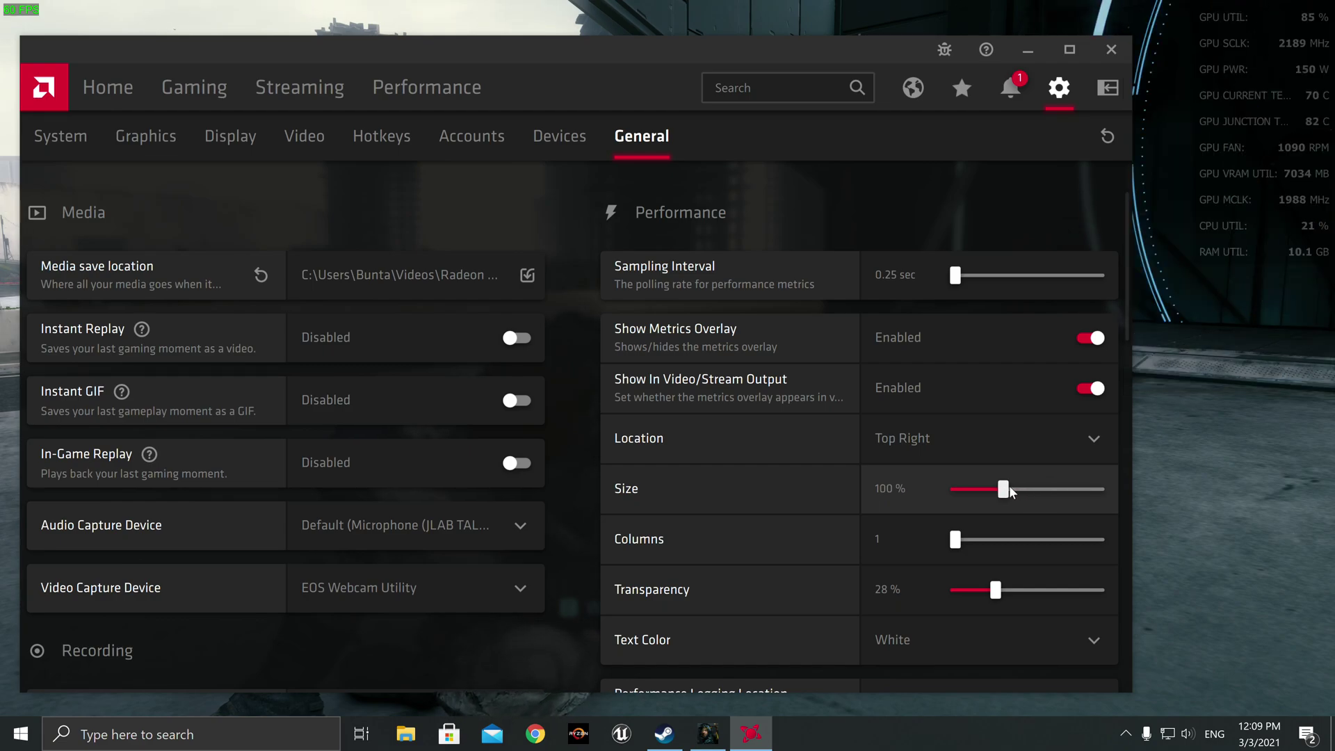
- Return to the performance tuning page and select the DEATH STRANDING profile instead of Global Tuning
{"action": "left_click", "coordinate": [450, 93]}
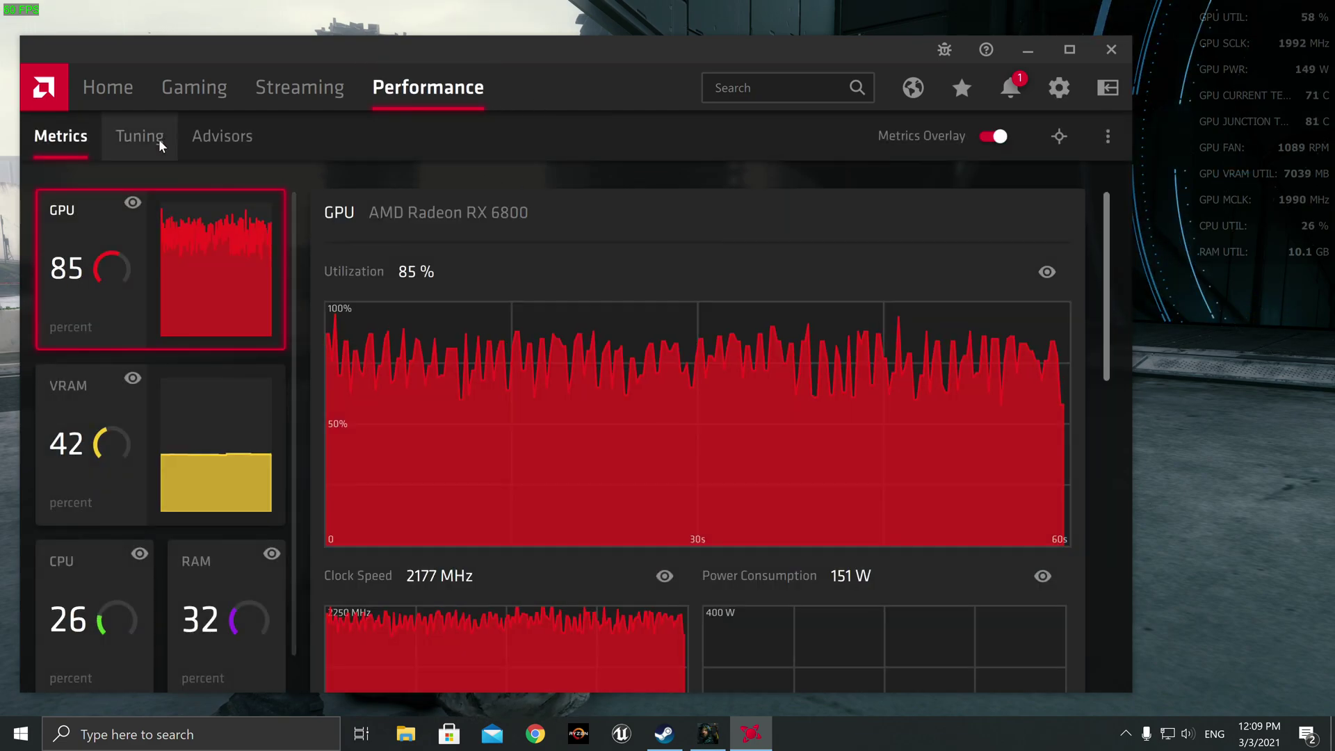
{"action": "left_click", "coordinate": [159, 139]}
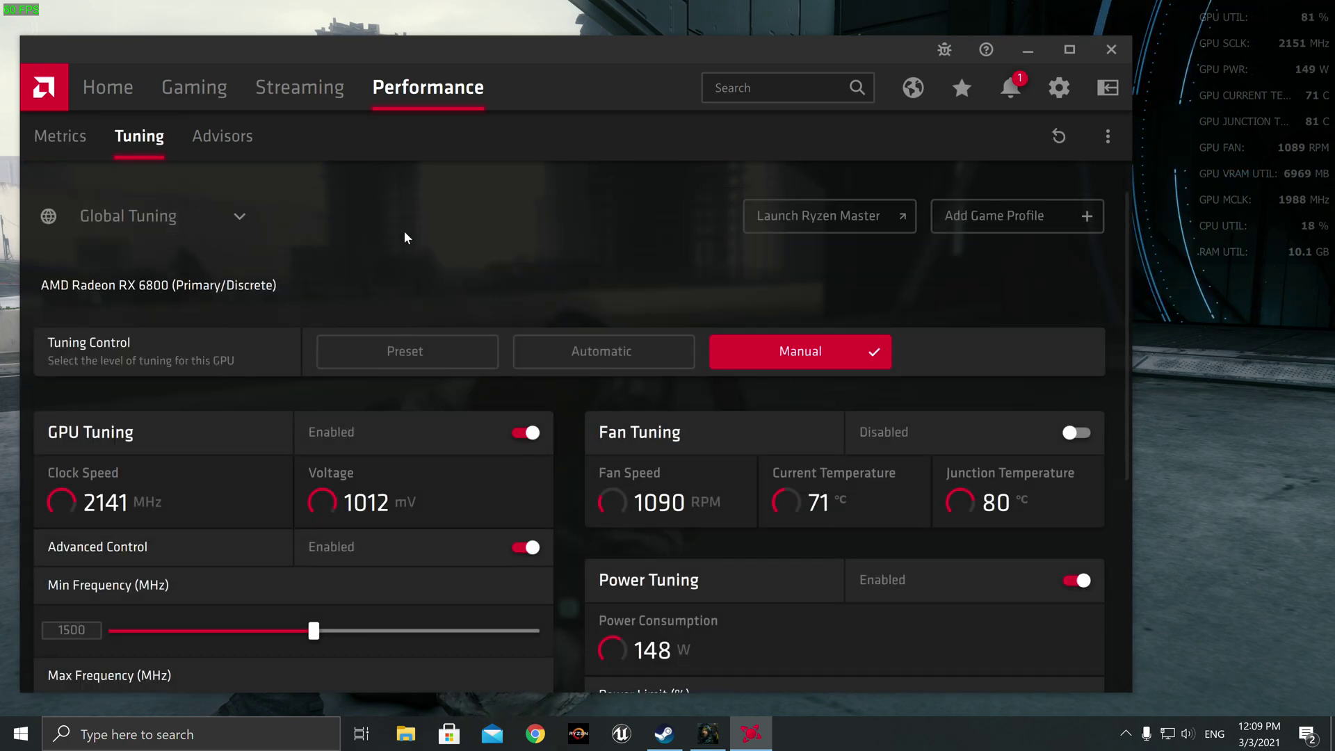
{"action": "scroll", "coordinate": [368, 232], "scroll_direction": "down", "scroll_amount": 2}
{"action": "scroll", "coordinate": [380, 239], "scroll_direction": "up", "scroll_amount": 2}
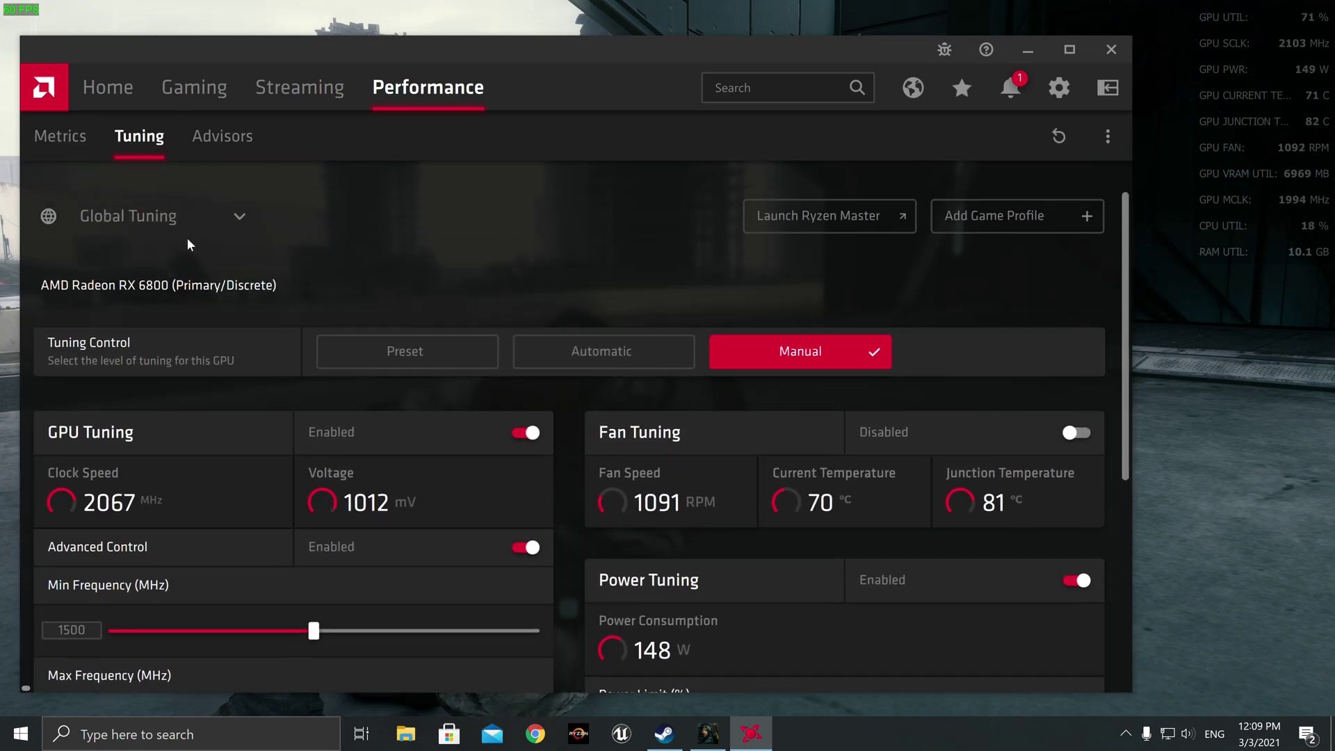
{"action": "left_click", "coordinate": [240, 218]}
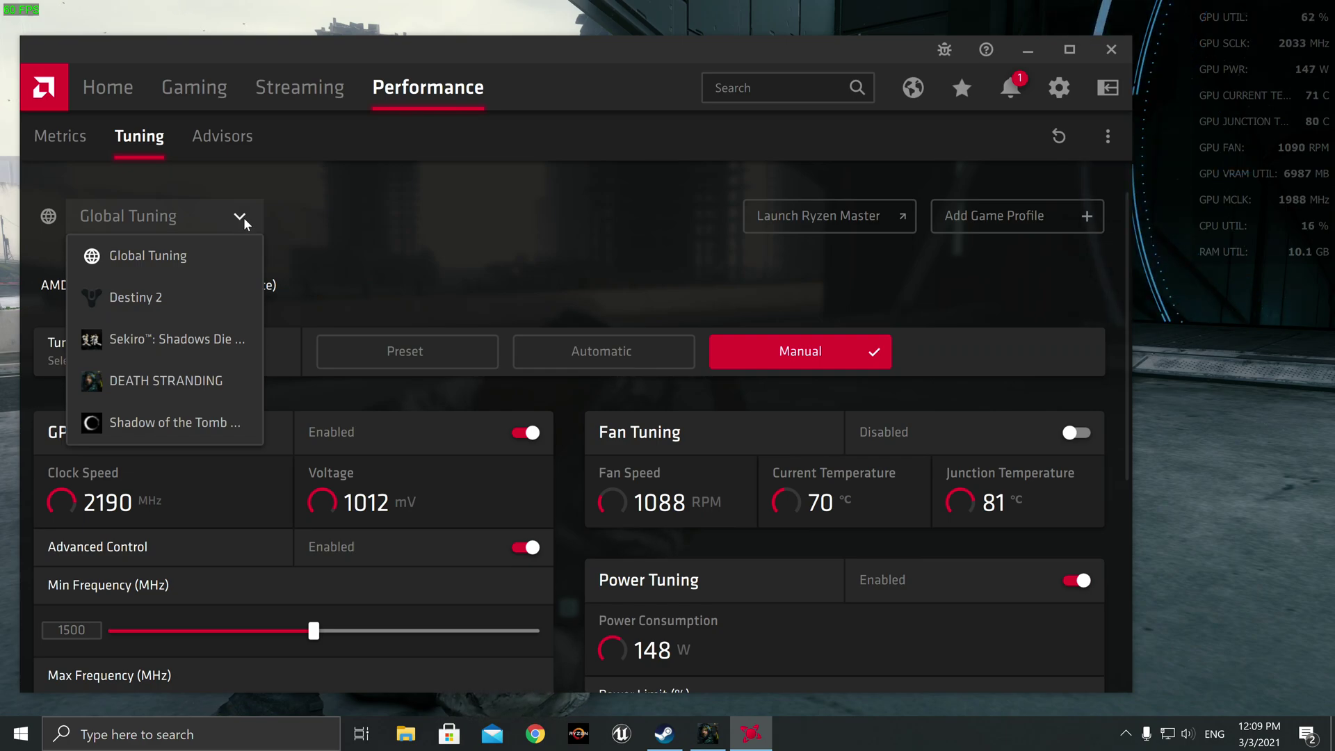
{"action": "left_click", "coordinate": [380, 234]}
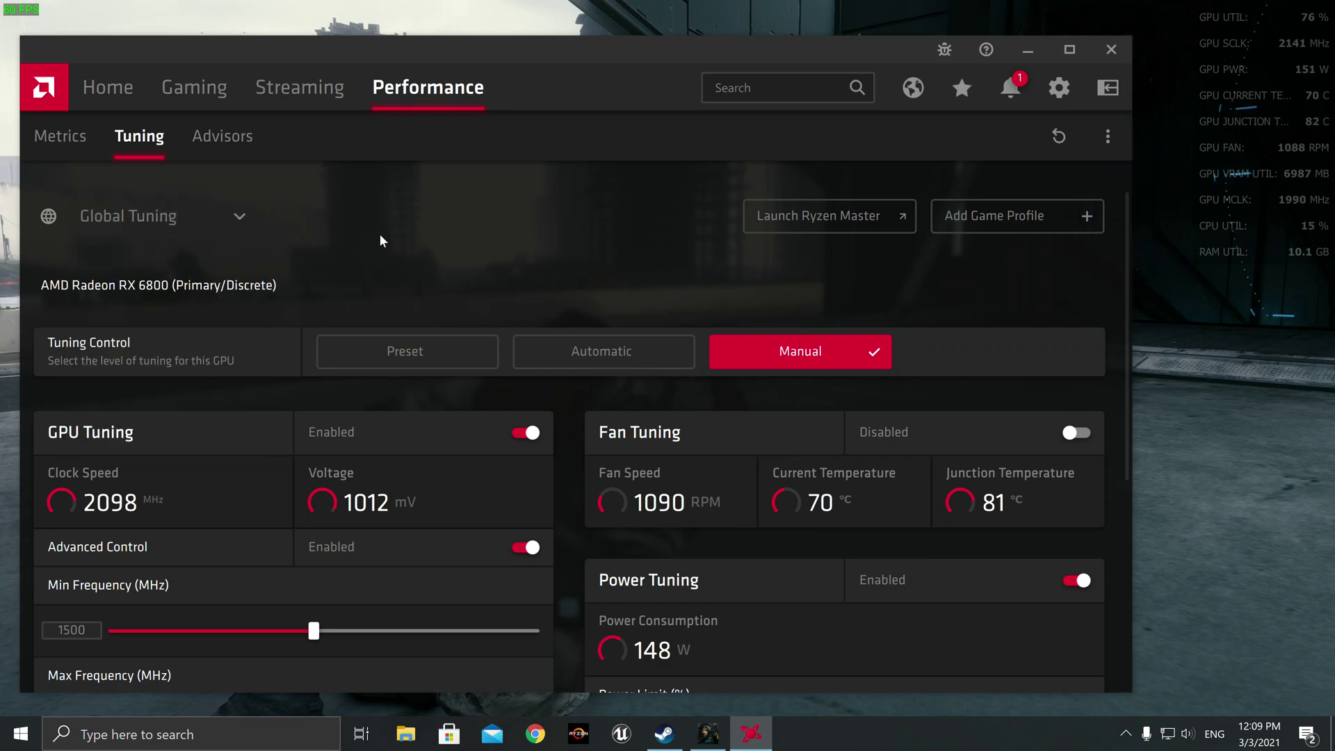
{"action": "left_click", "coordinate": [240, 210]}
{"action": "left_click", "coordinate": [187, 380]}
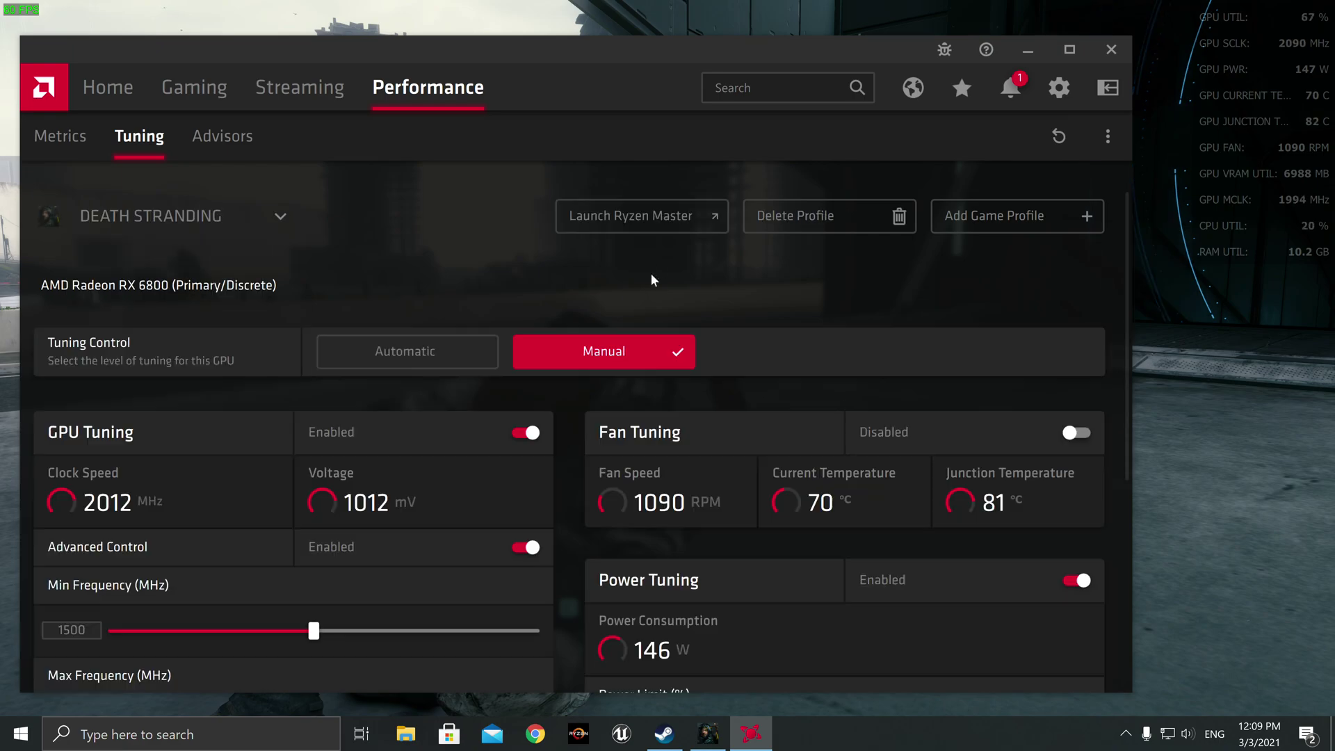
- Examine the GPU, fan, power and VRAM tuning settings of the DEATH STRANDING profile
{"action": "scroll", "coordinate": [573, 309], "scroll_direction": "down", "scroll_amount": 3}
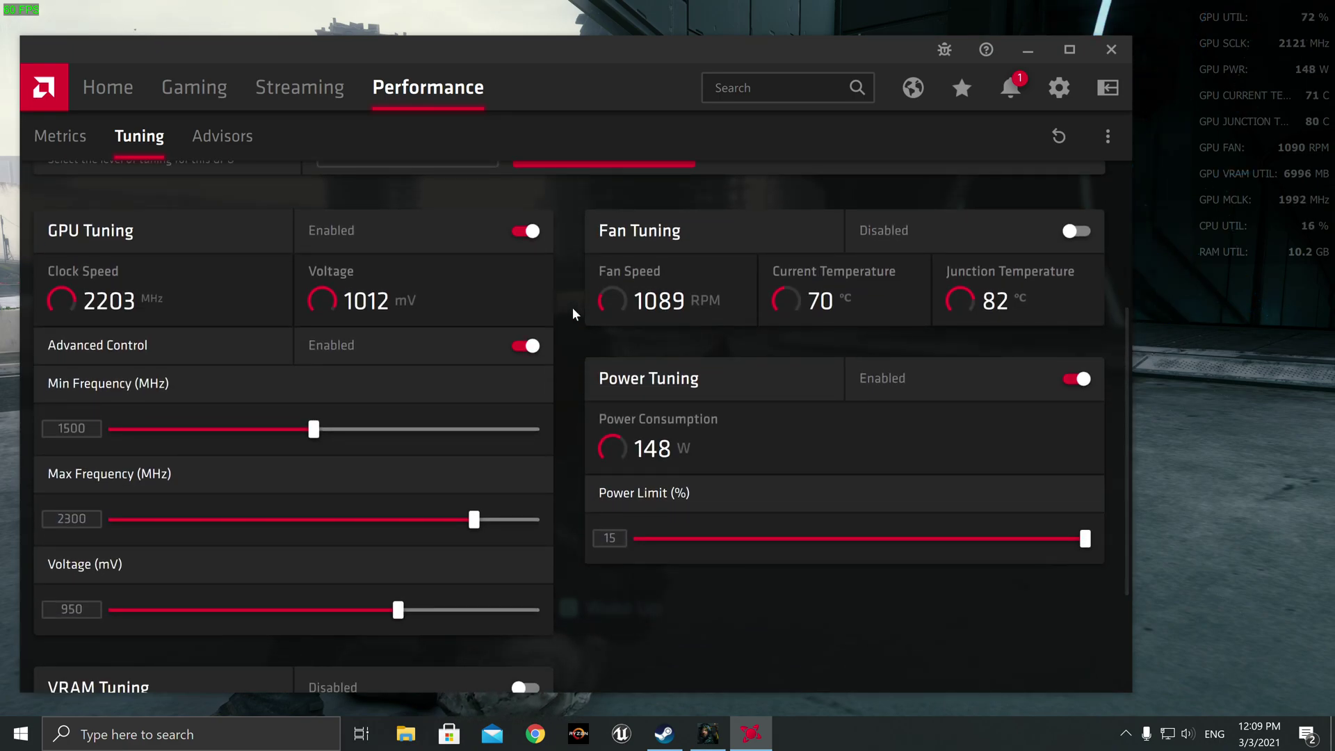
{"action": "scroll", "coordinate": [573, 309], "scroll_direction": "down", "scroll_amount": 3}
{"action": "scroll", "coordinate": [573, 309], "scroll_direction": "up", "scroll_amount": 2}
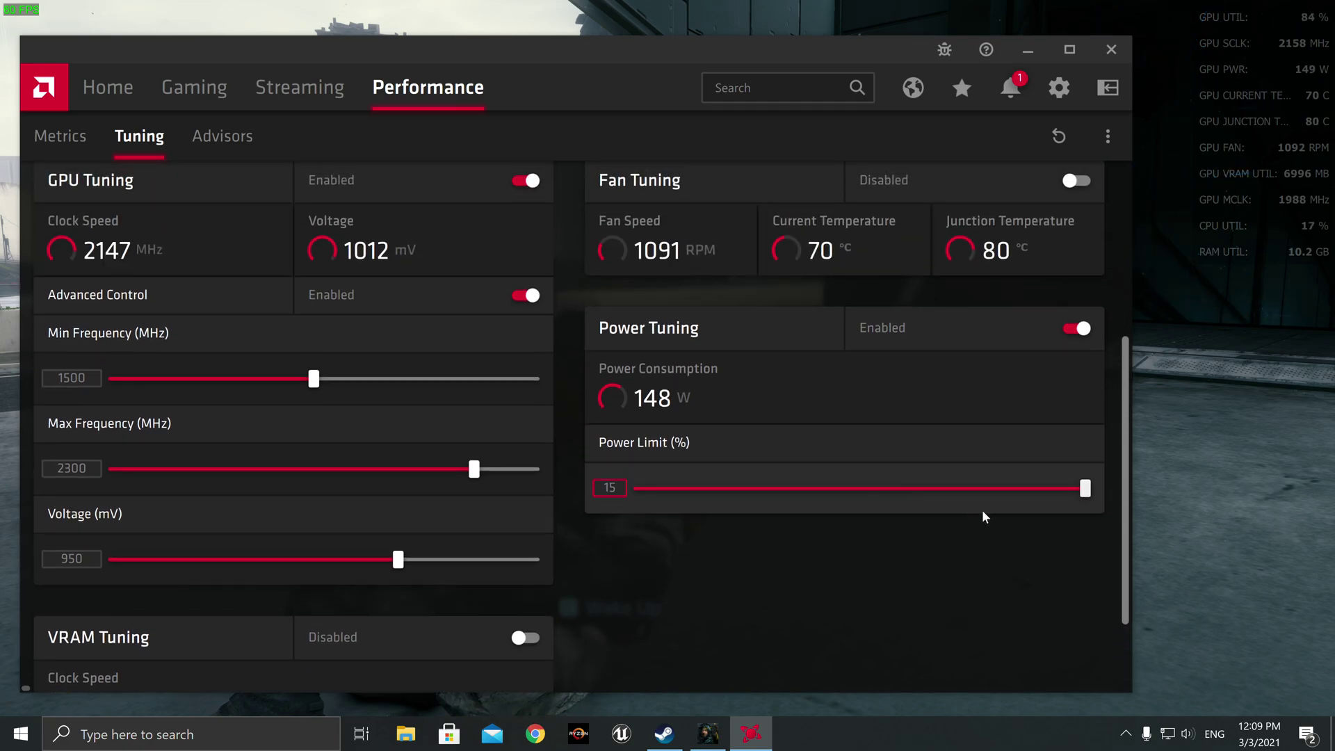
{"action": "scroll", "coordinate": [573, 474], "scroll_direction": "up", "scroll_amount": 2}
{"action": "scroll", "coordinate": [572, 480], "scroll_direction": "down", "scroll_amount": 4}
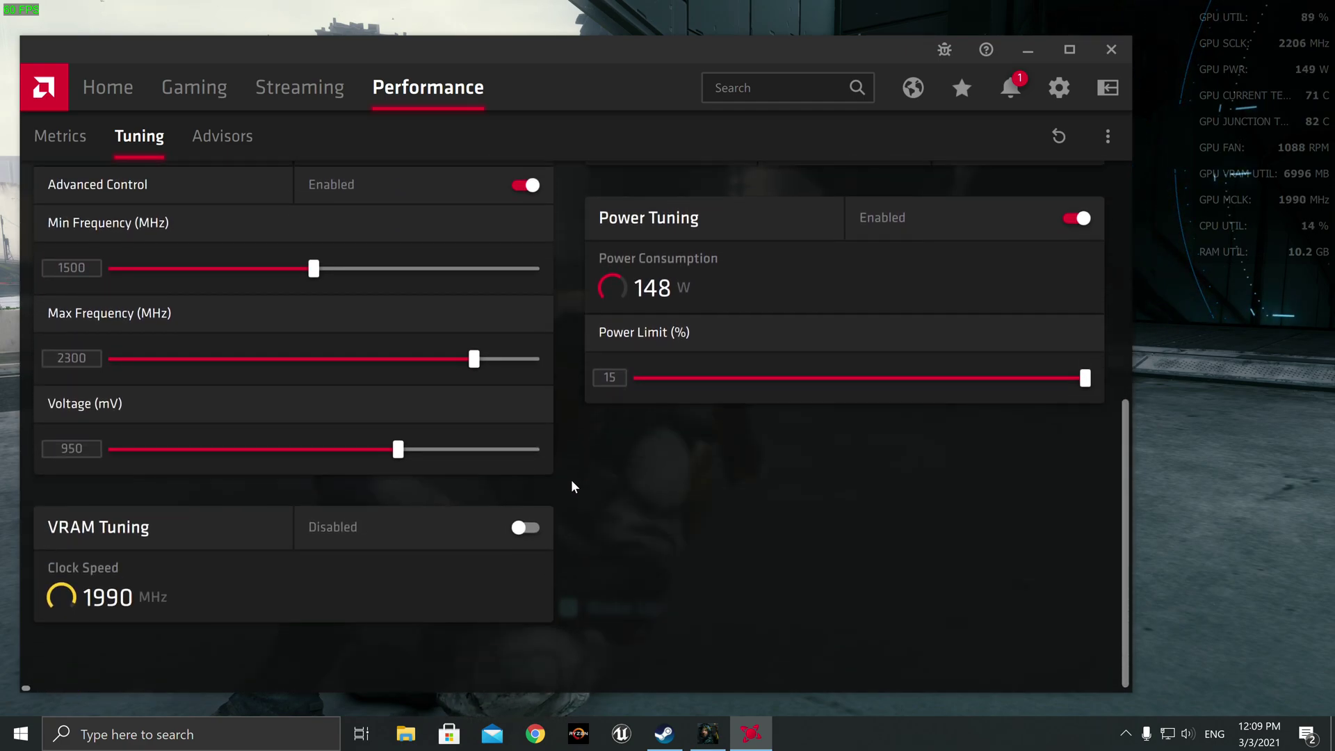
{"action": "scroll", "coordinate": [573, 485], "scroll_direction": "up", "scroll_amount": 3}
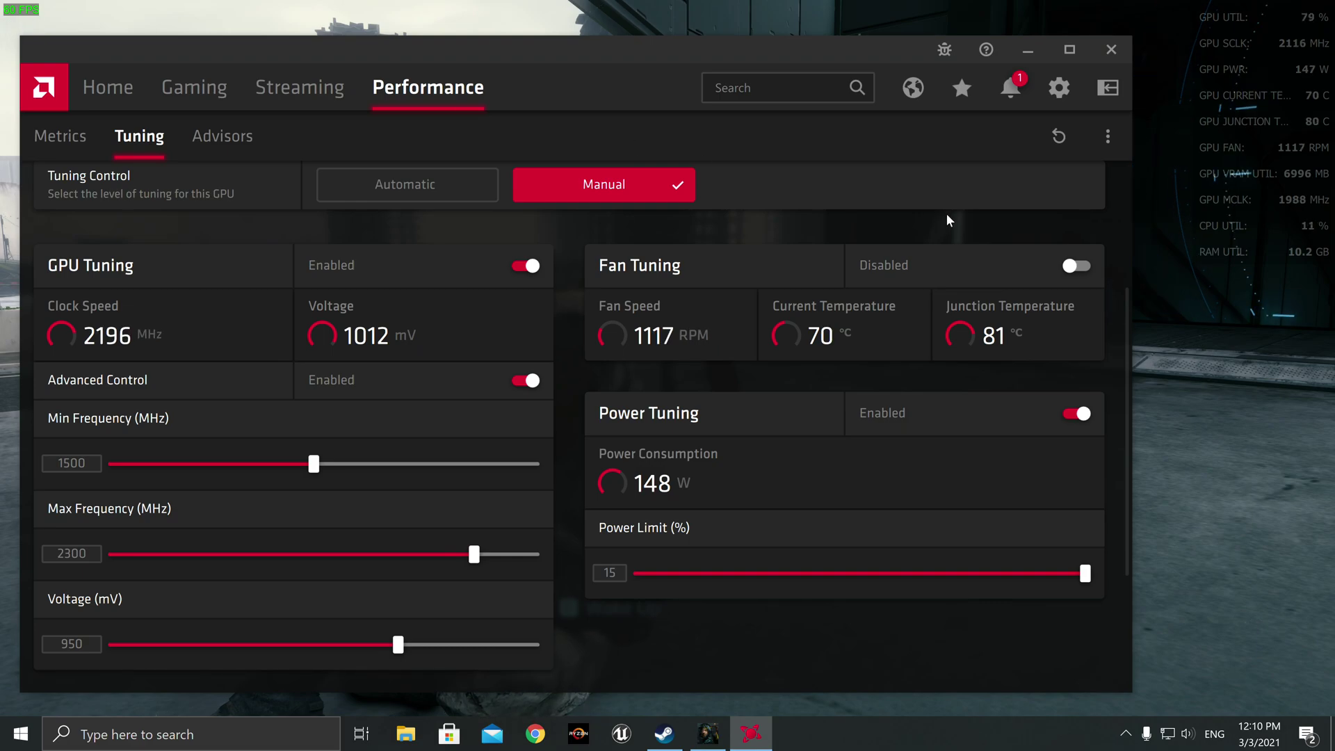
- Switch to the Death Stranding game, pause it and open Graphics Settings in the system options
{"action": "left_click", "coordinate": [1271, 417]}
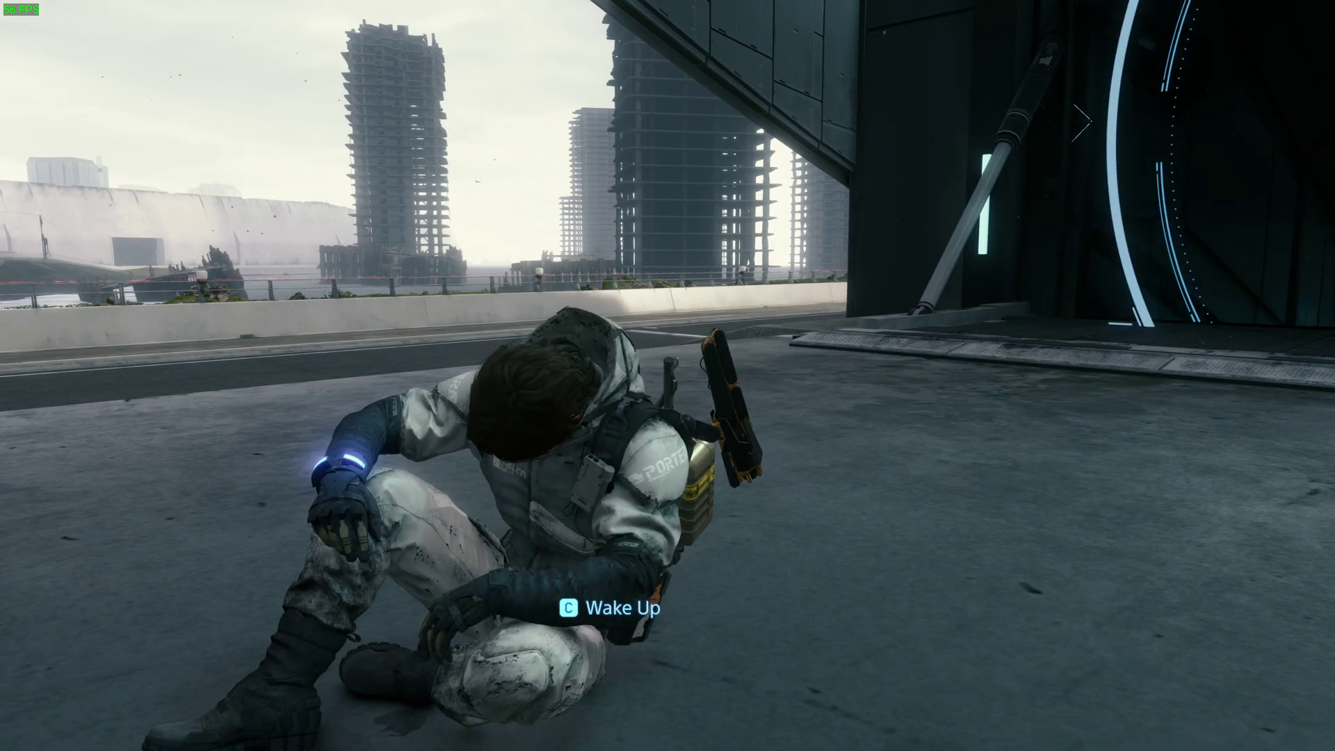
{"action": "key", "text": "Escape"}
{"action": "key", "text": "Down"}
{"action": "key", "text": "Return"}
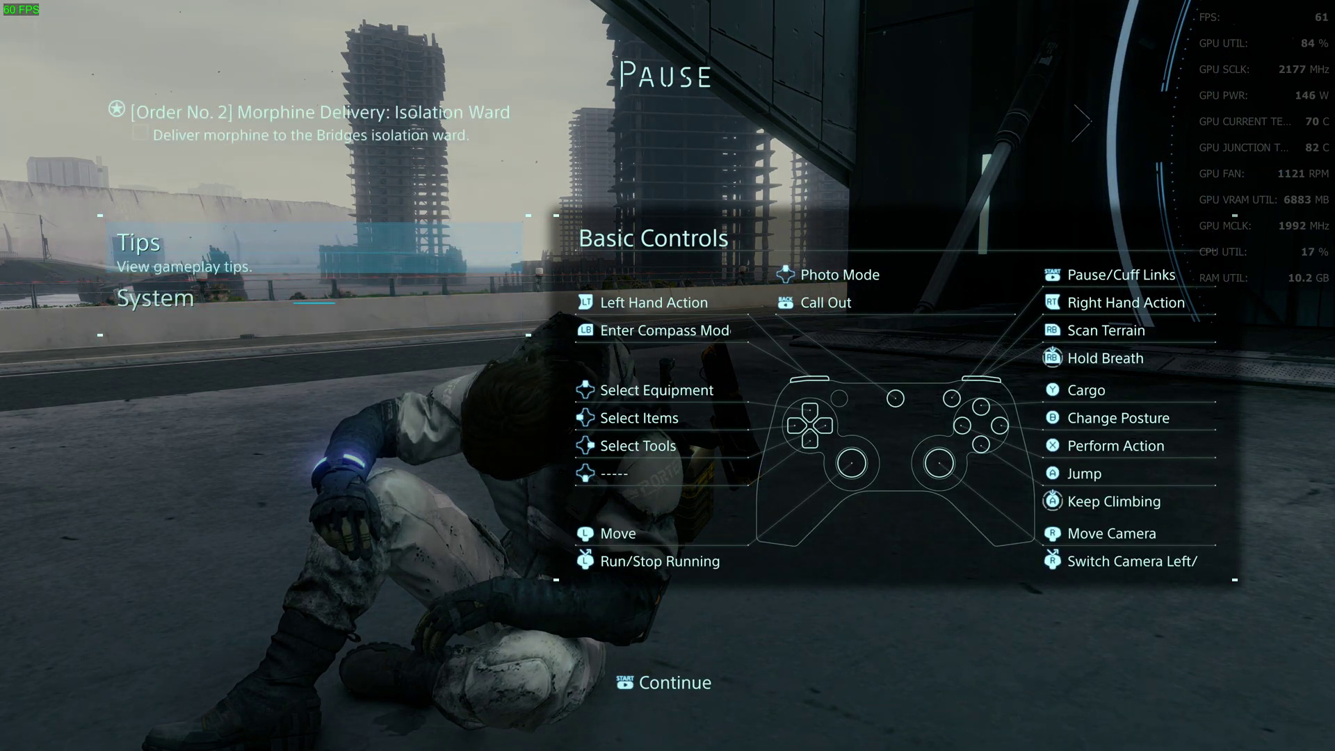
{"action": "key", "text": "Down"}
{"action": "key", "text": "Down"}
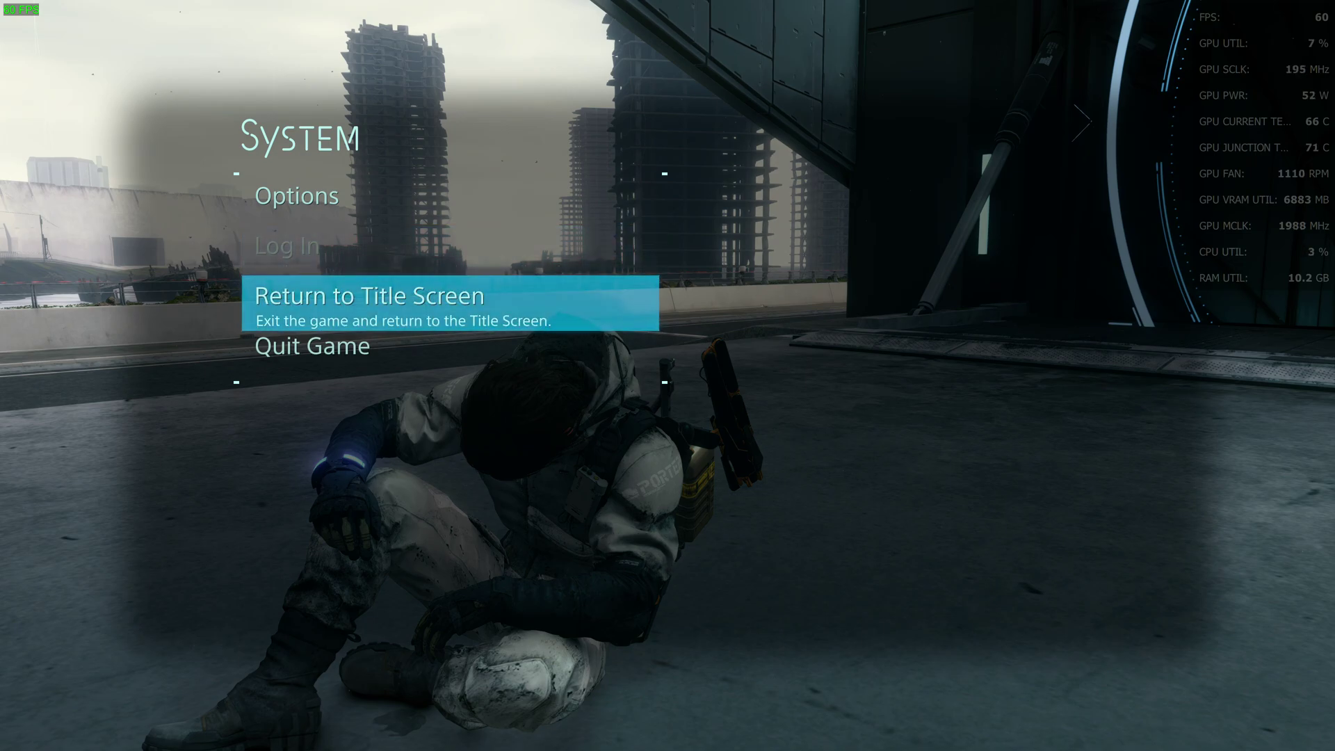
{"action": "key", "text": "Up"}
{"action": "key", "text": "Up"}
{"action": "key", "text": "Return"}
{"action": "key", "text": "Down"}
{"action": "key", "text": "Down"}
{"action": "key", "text": "Down"}
{"action": "key", "text": "Down"}
{"action": "key", "text": "Down"}
{"action": "key", "text": "Down"}
{"action": "key", "text": "Down"}
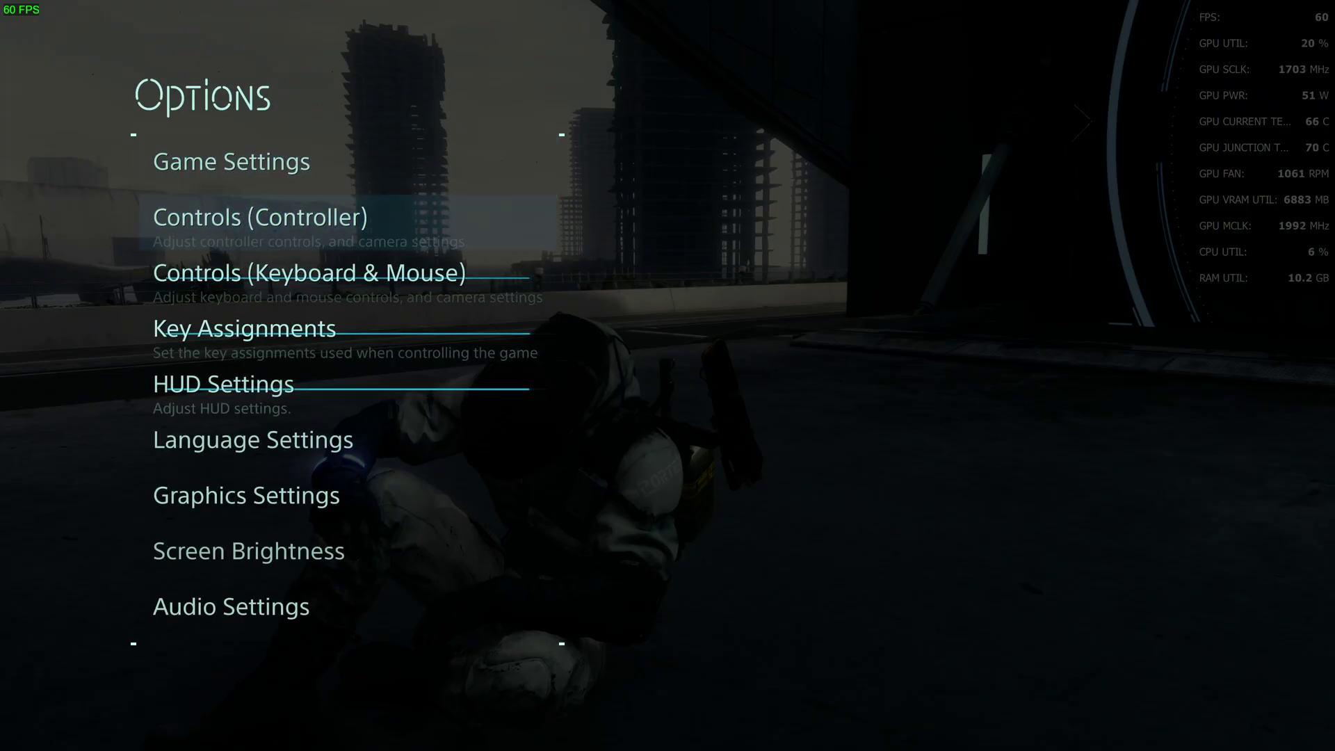
{"action": "key", "text": "Up"}
{"action": "key", "text": "Return"}
- Change the graphics settings to lift the 60 FPS frame-rate limit and save the change
{"action": "key", "text": "Down"}
{"action": "key", "text": "Down"}
{"action": "key", "text": "Down"}
{"action": "key", "text": "Down"}
{"action": "key", "text": "Left"}
{"action": "key", "text": "Down"}
{"action": "key", "text": "Right"}
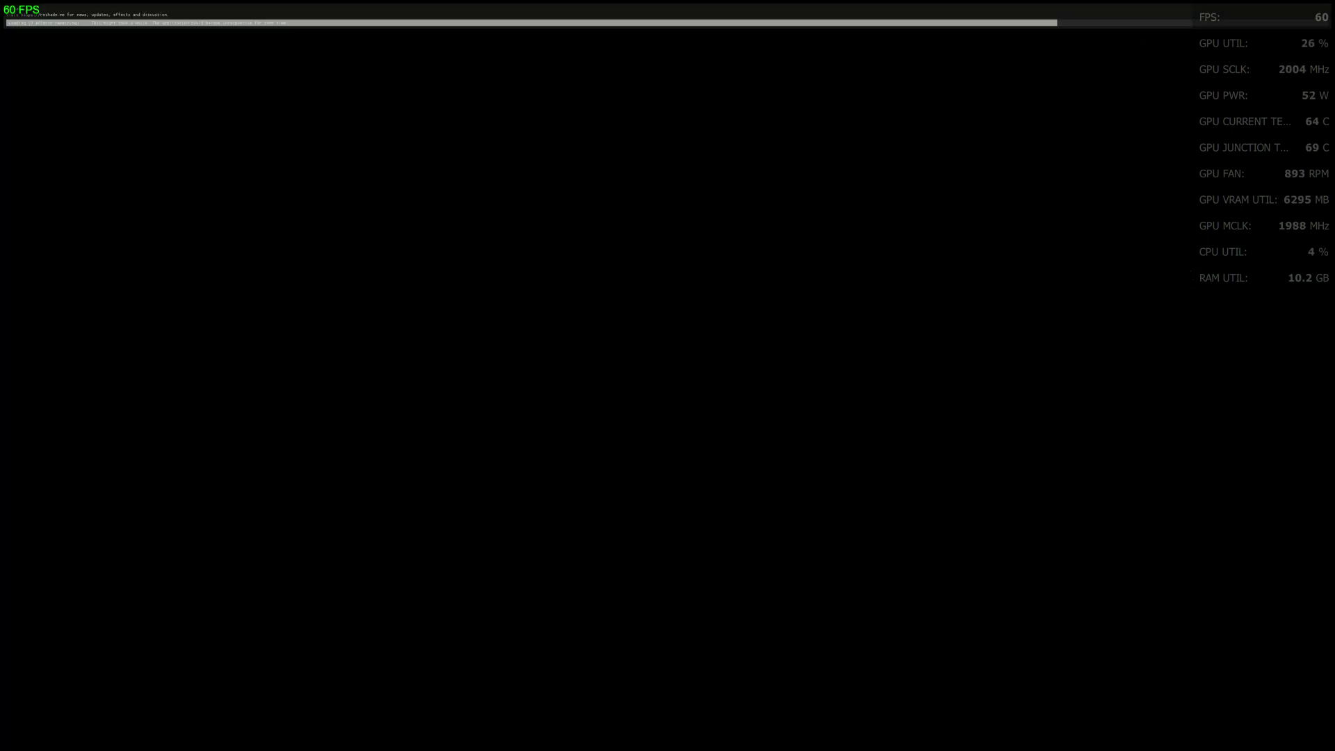
{"action": "key", "text": "Return"}
{"action": "key", "text": "Right"}
{"action": "key", "text": "Right"}
{"action": "key", "text": "Return"}
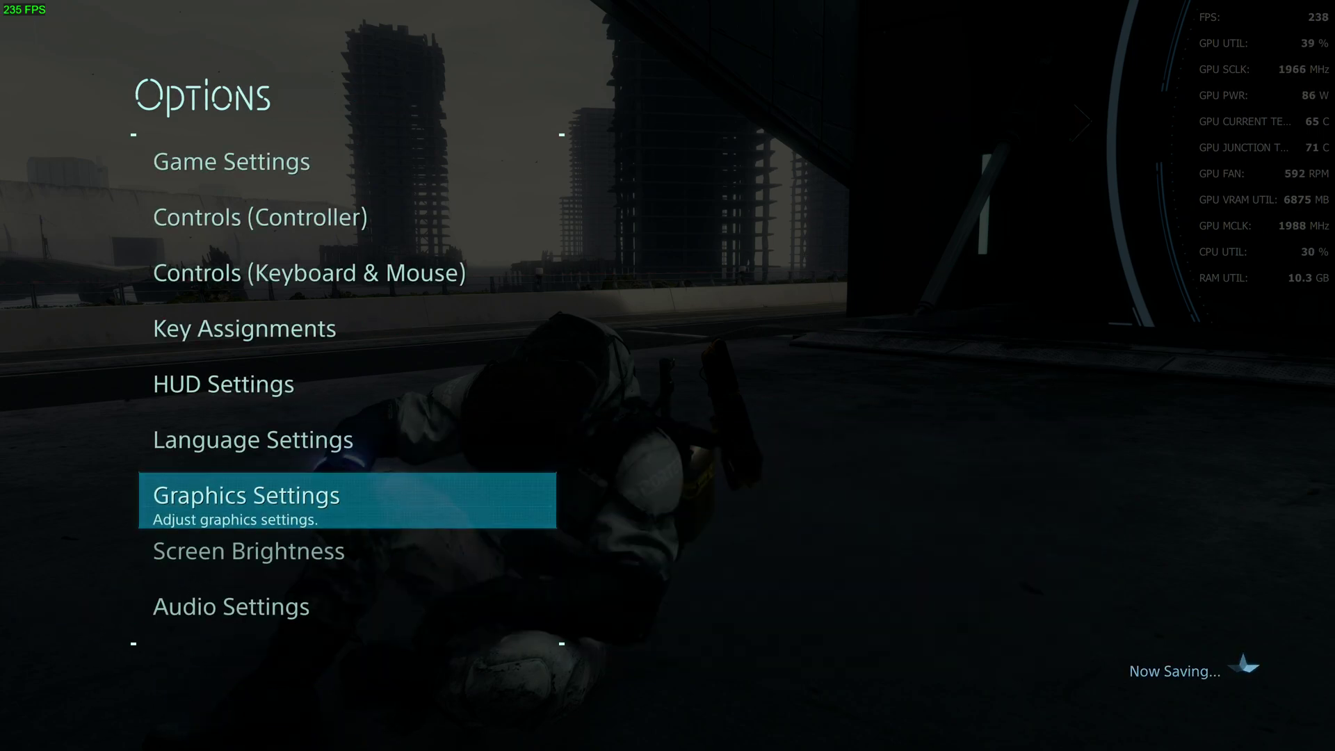
- Leave the game's option menus, resume play and switch back to AMD Radeon Software
{"action": "key", "text": "Escape"}
{"action": "key", "text": "Escape"}
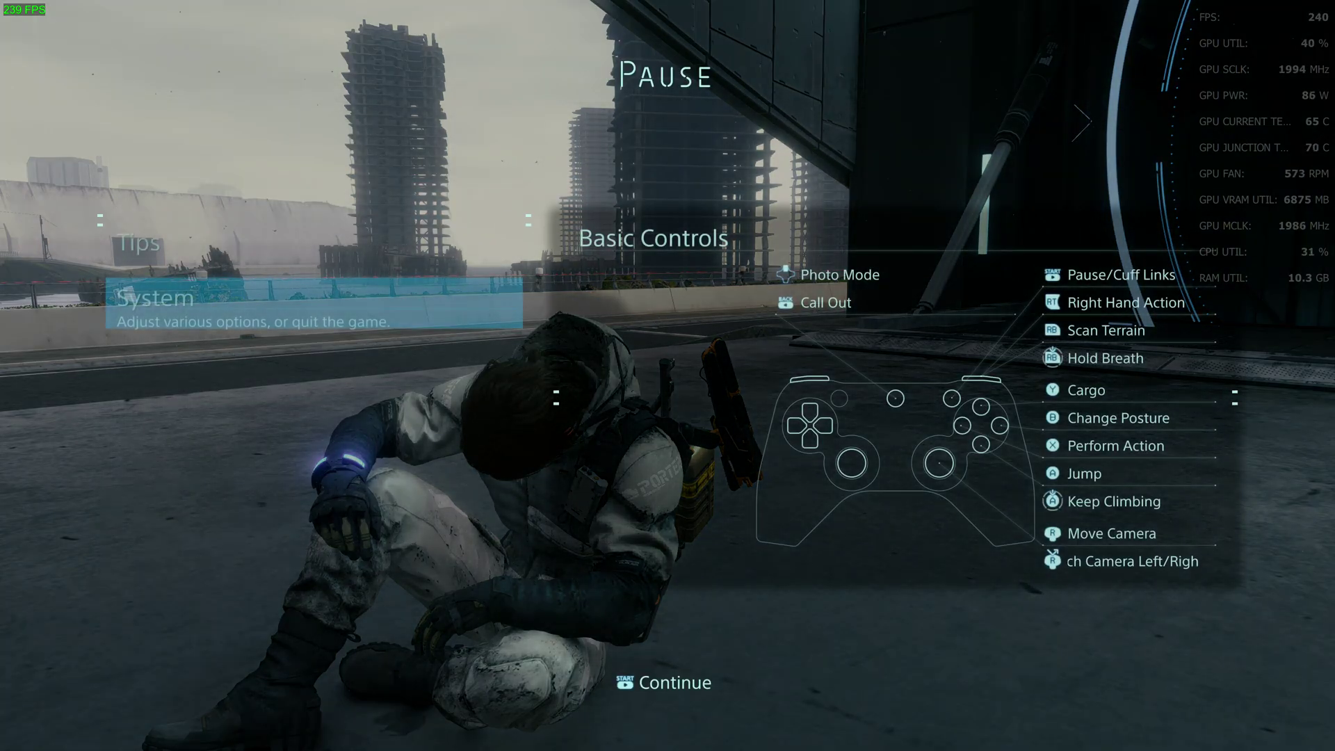
{"action": "key", "text": "Escape"}
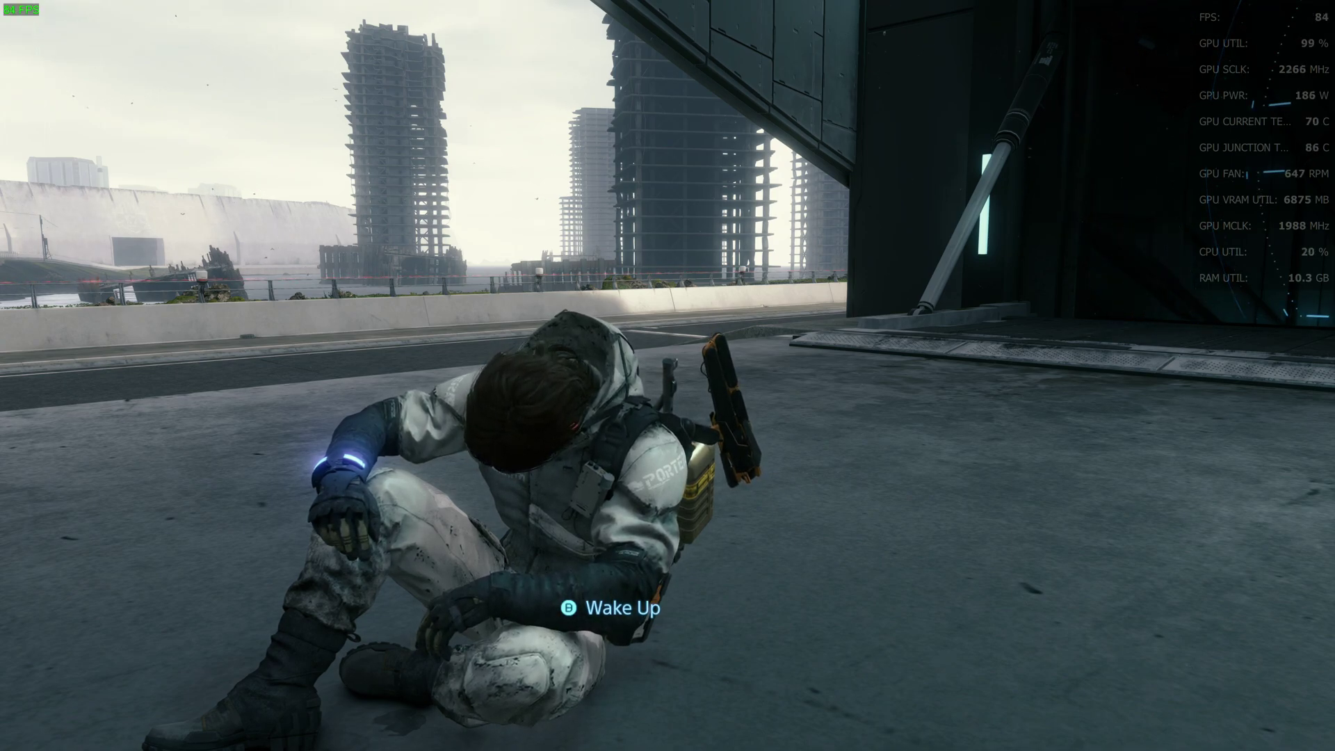
{"action": "key", "text": "super"}
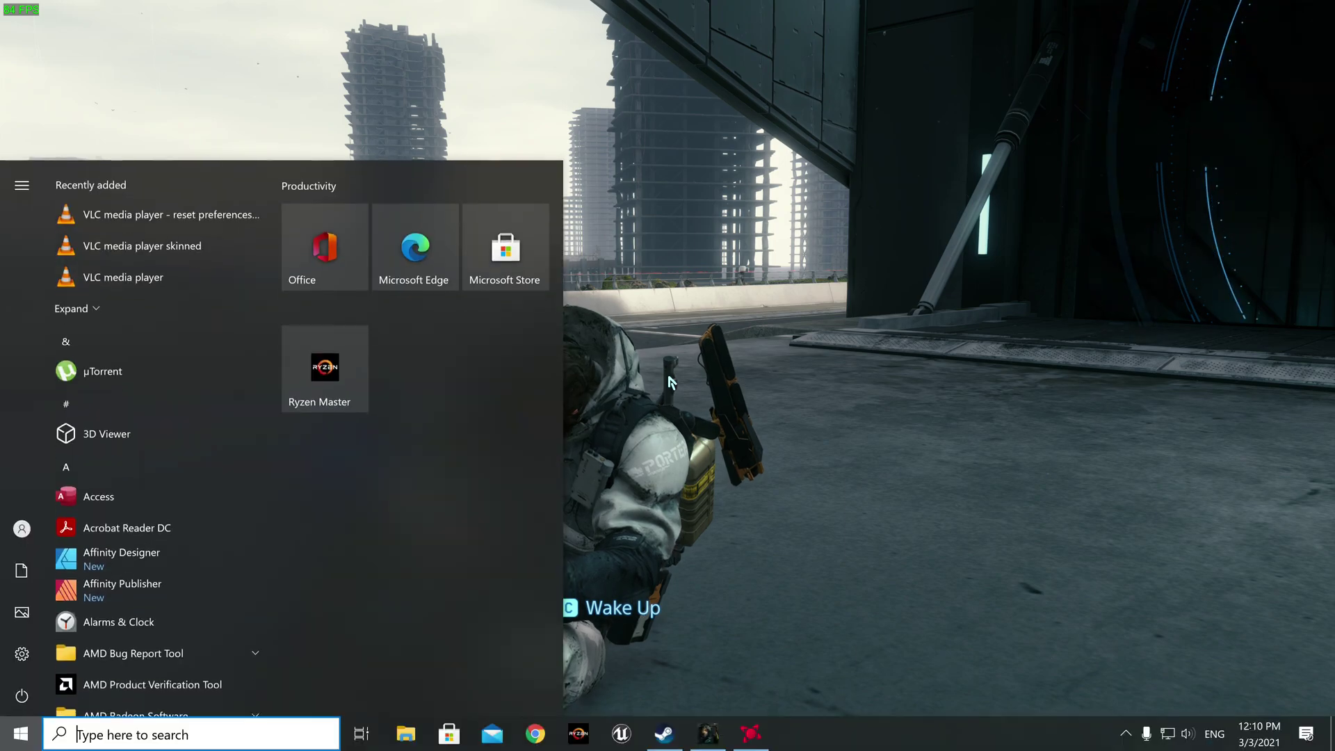
{"action": "left_click", "coordinate": [760, 743]}
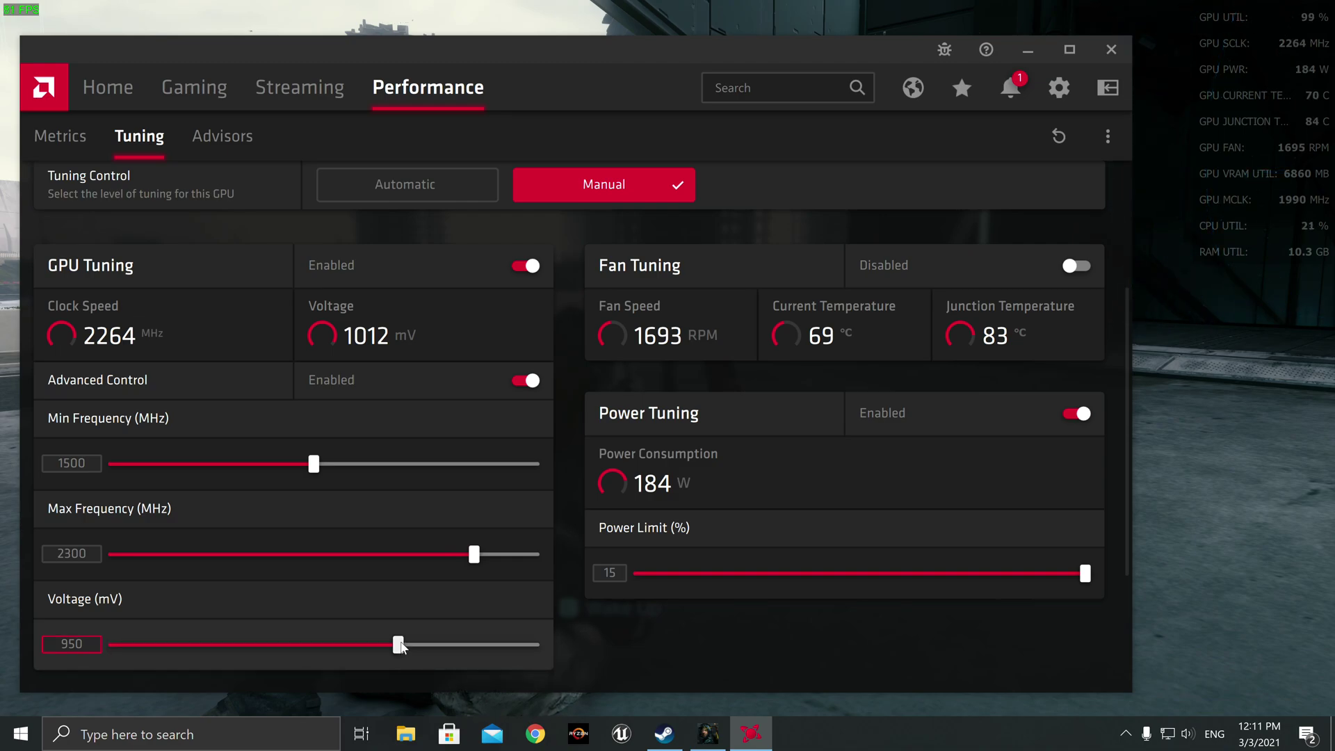
- Try GPU voltage settings of 1025 mV and 1005 mV and restore 950 mV, applying each change
{"action": "left_click_drag", "start_coordinate": [398, 645], "coordinate": [635, 653]}
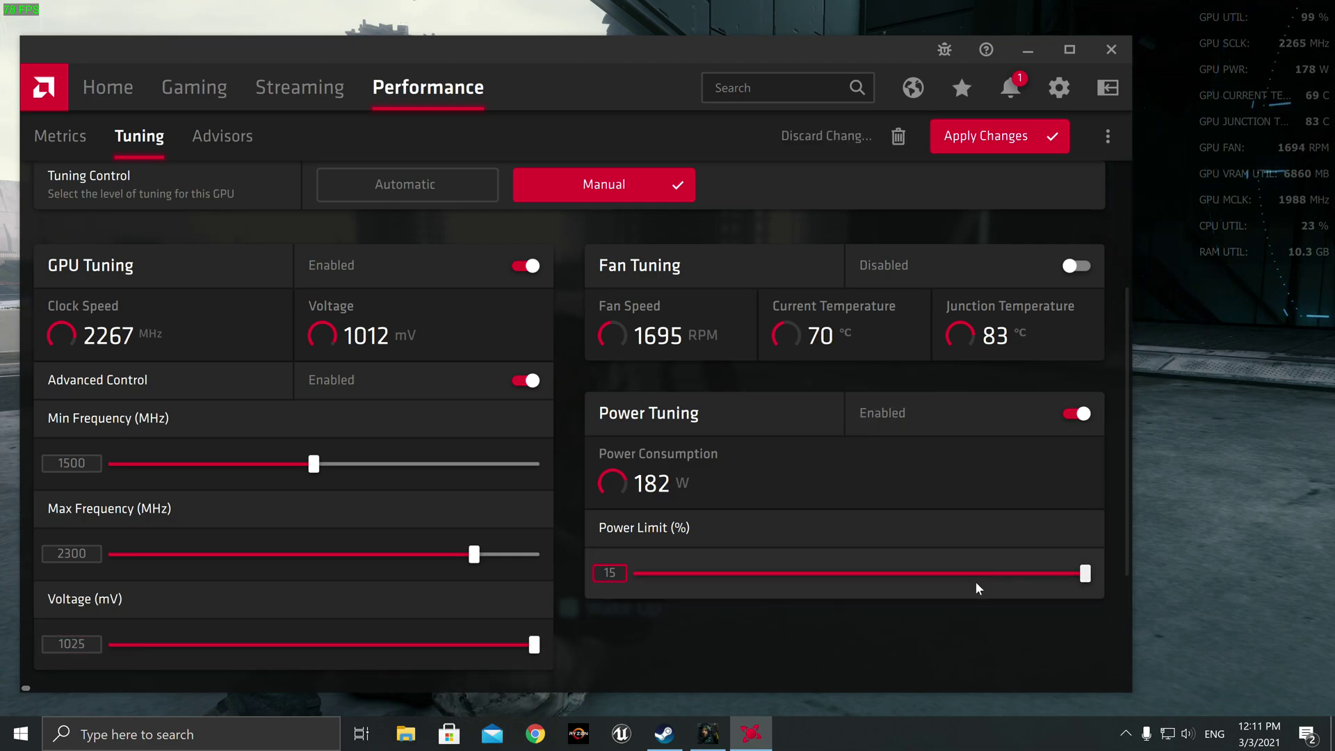
{"action": "left_click", "coordinate": [1001, 137]}
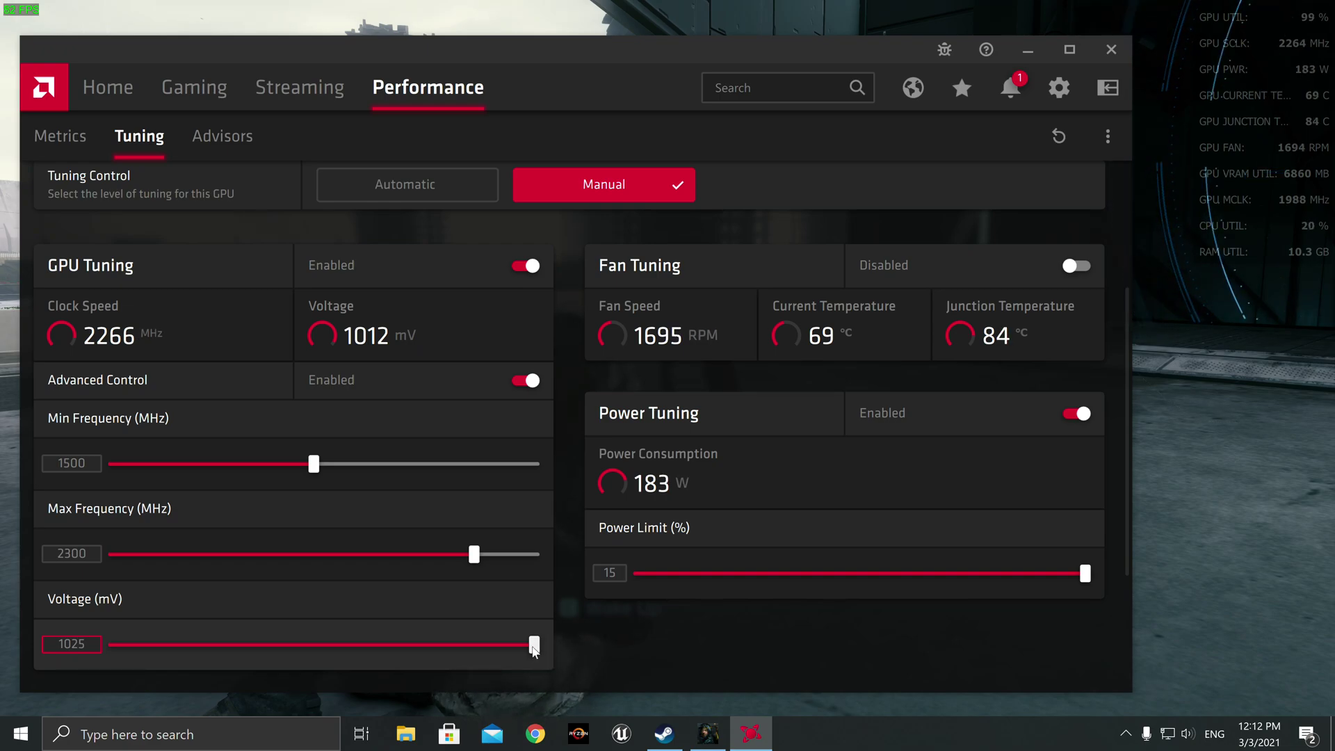
{"action": "left_click_drag", "start_coordinate": [530, 650], "coordinate": [498, 647]}
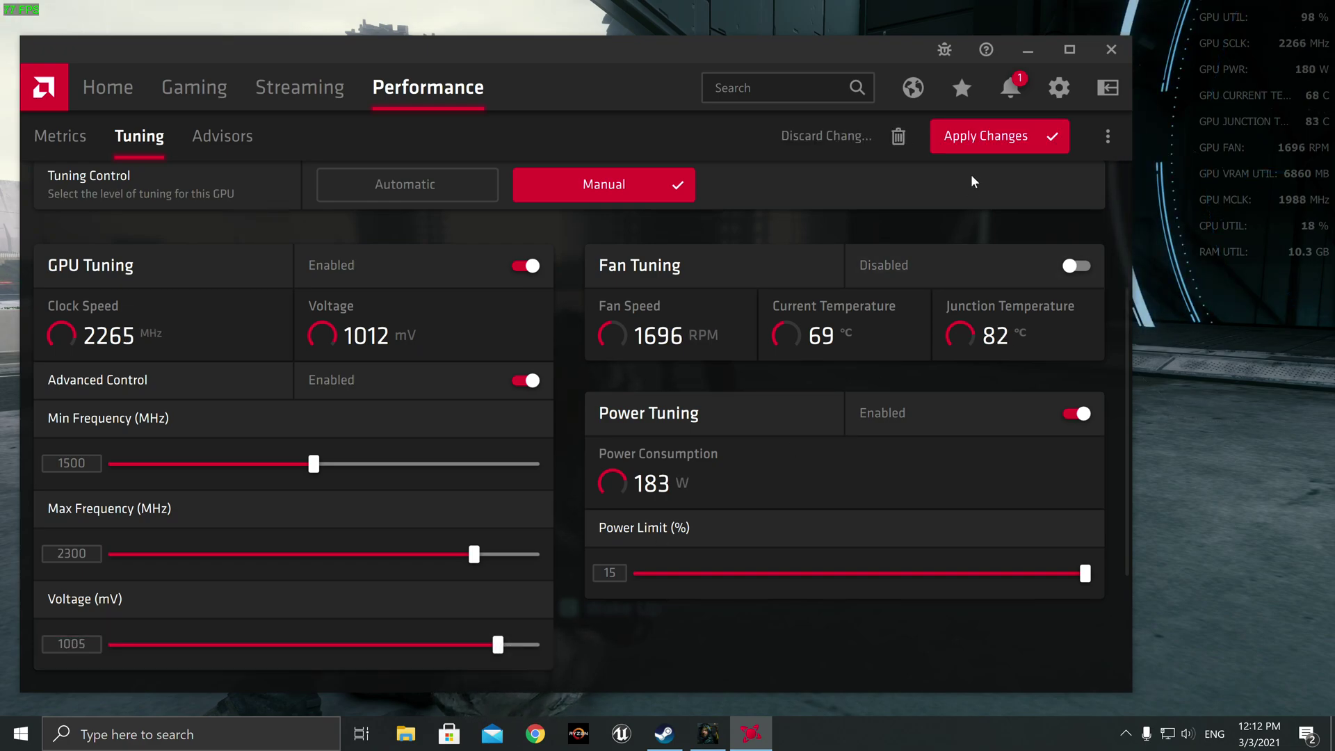
{"action": "left_click", "coordinate": [978, 140]}
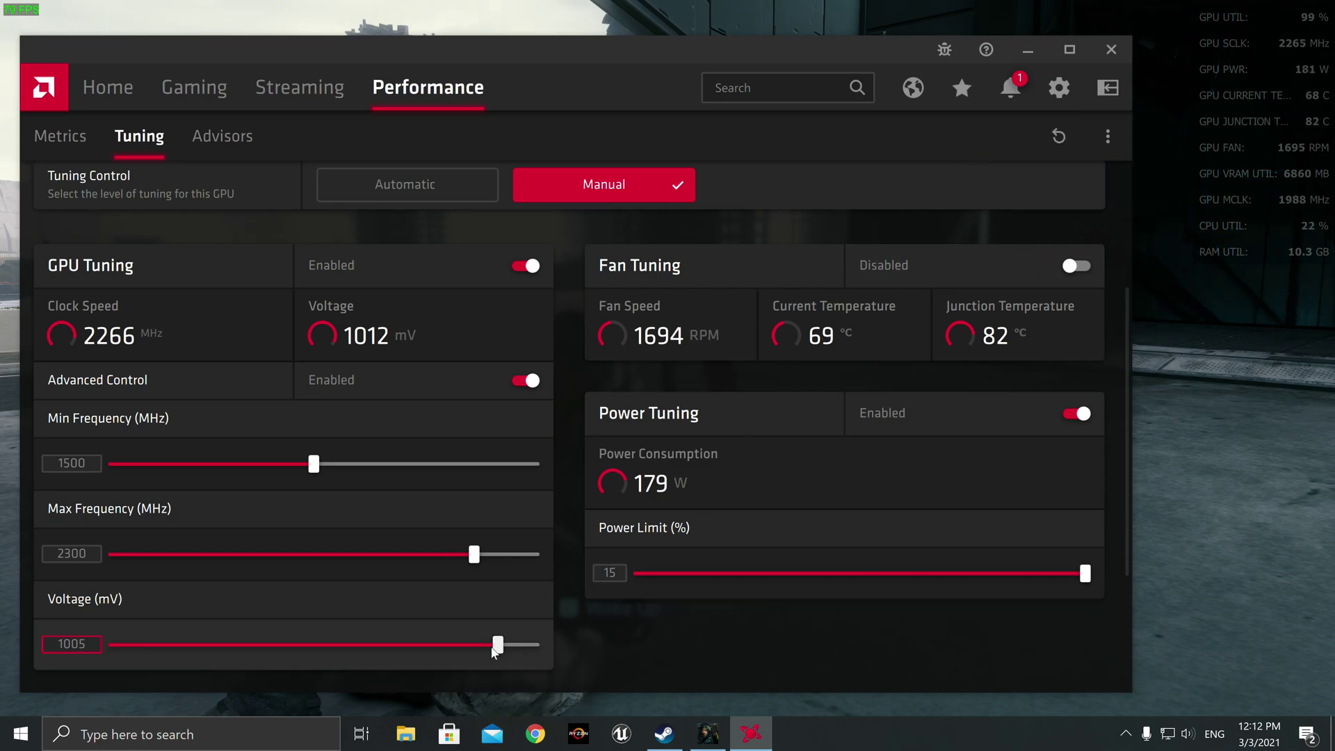
{"action": "left_click_drag", "start_coordinate": [481, 644], "coordinate": [399, 646]}
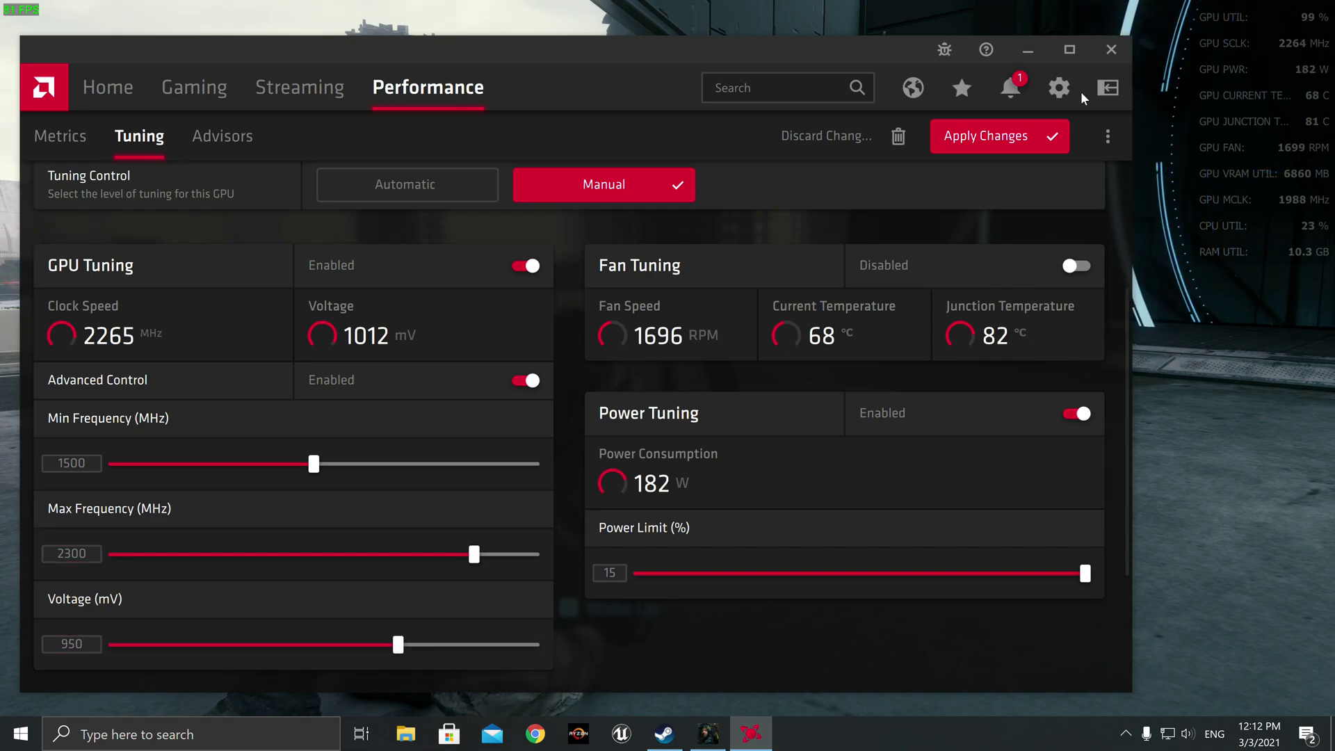
{"action": "left_click", "coordinate": [1001, 136]}
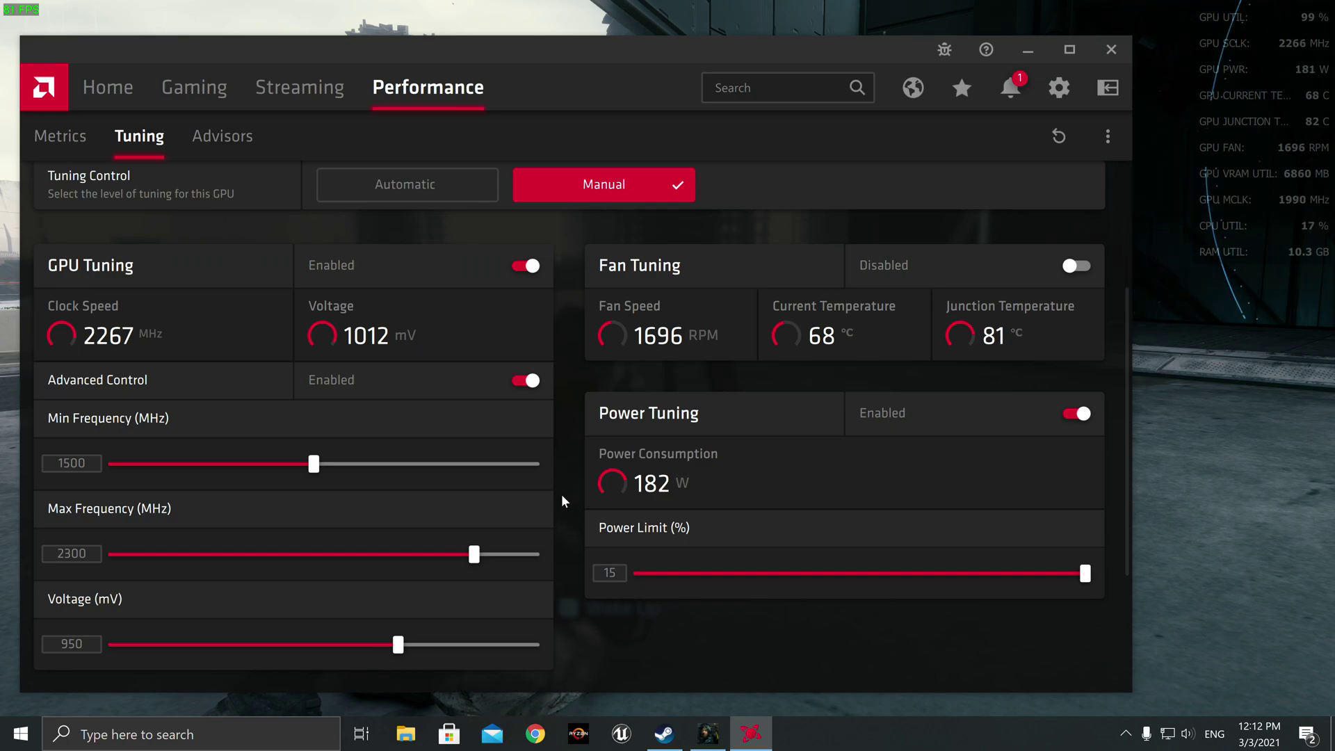
- Try VRAM Tuning with its advanced control enabled, switch VRAM Tuning back off and apply the changes
{"action": "scroll", "coordinate": [574, 477], "scroll_direction": "down", "scroll_amount": 3}
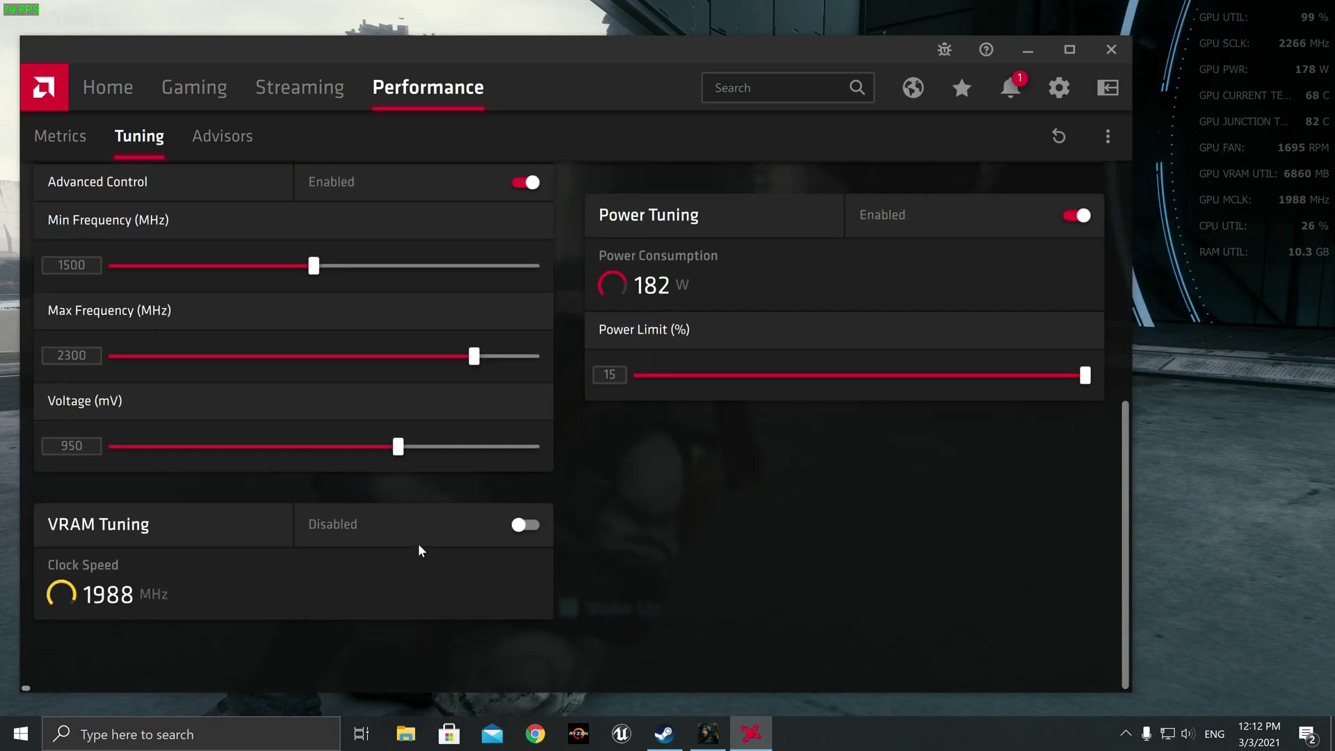
{"action": "left_click", "coordinate": [514, 525]}
{"action": "scroll", "coordinate": [643, 528], "scroll_direction": "down", "scroll_amount": 3}
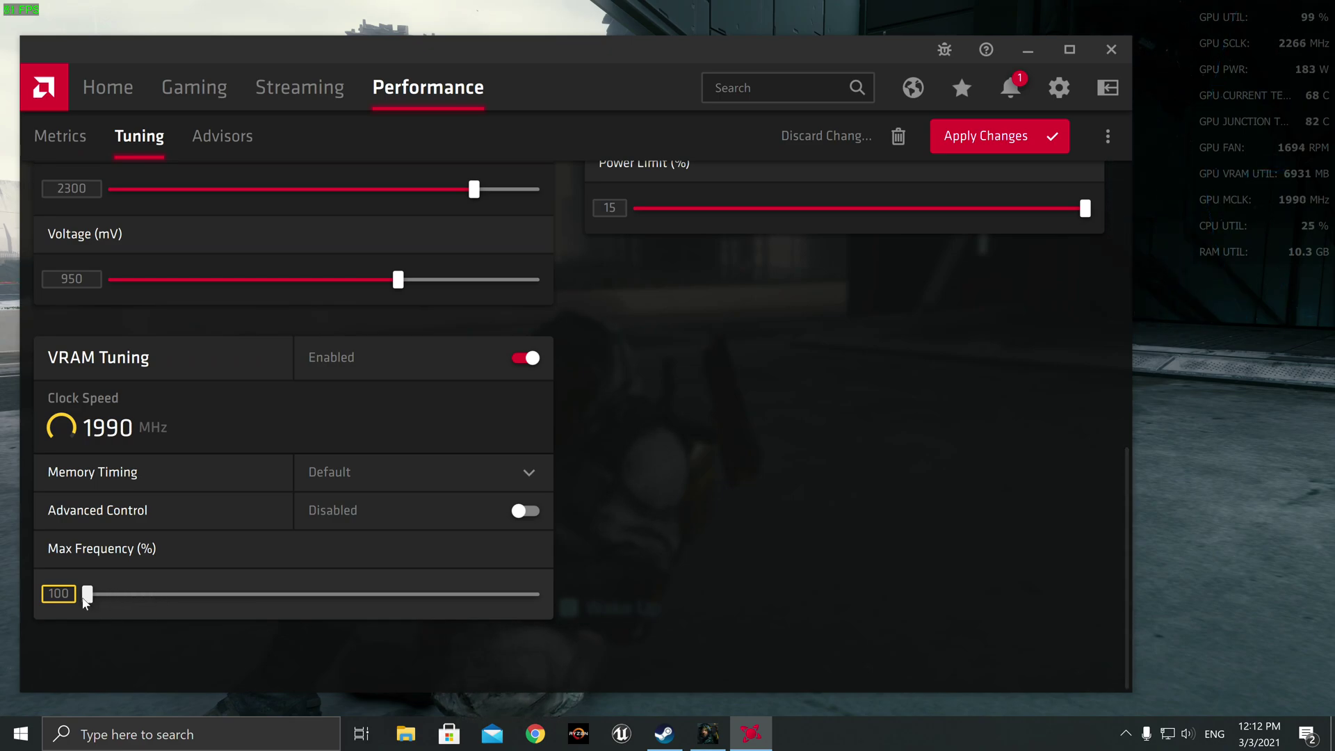
{"action": "left_click", "coordinate": [528, 510]}
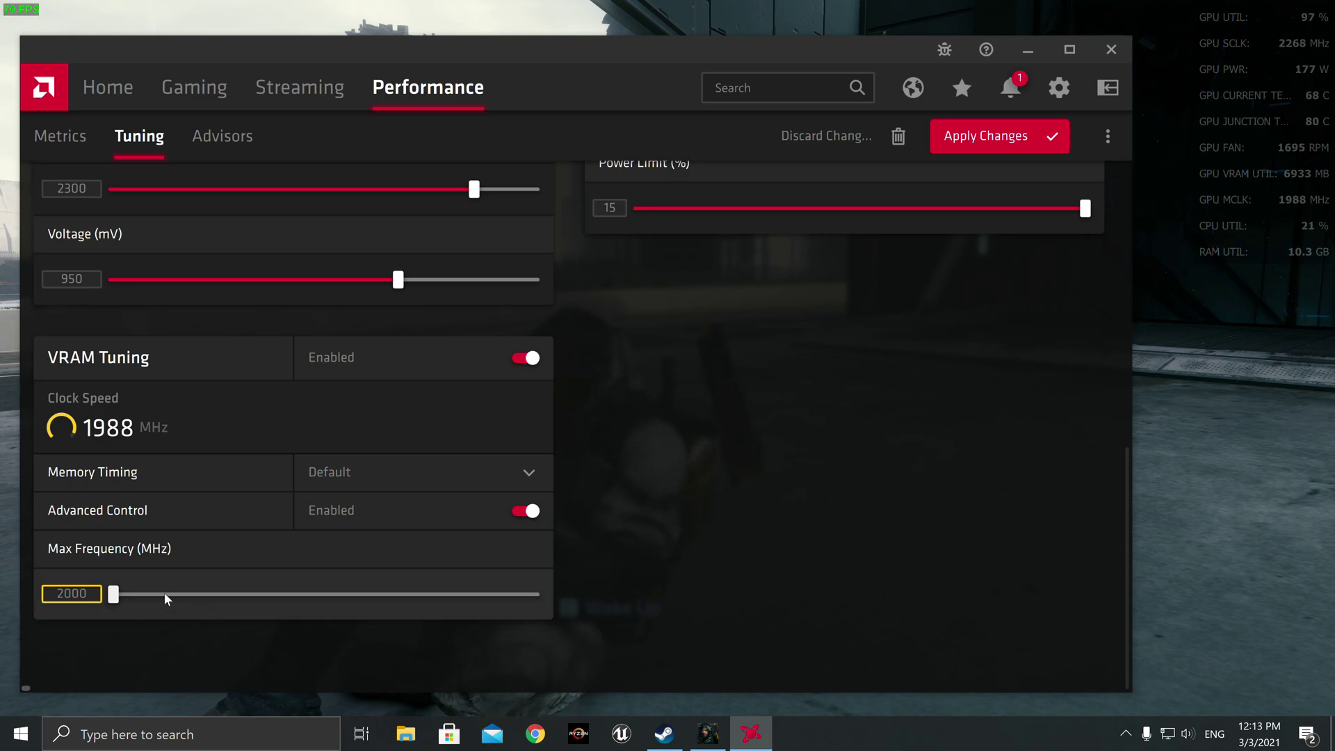
{"action": "left_click", "coordinate": [518, 356]}
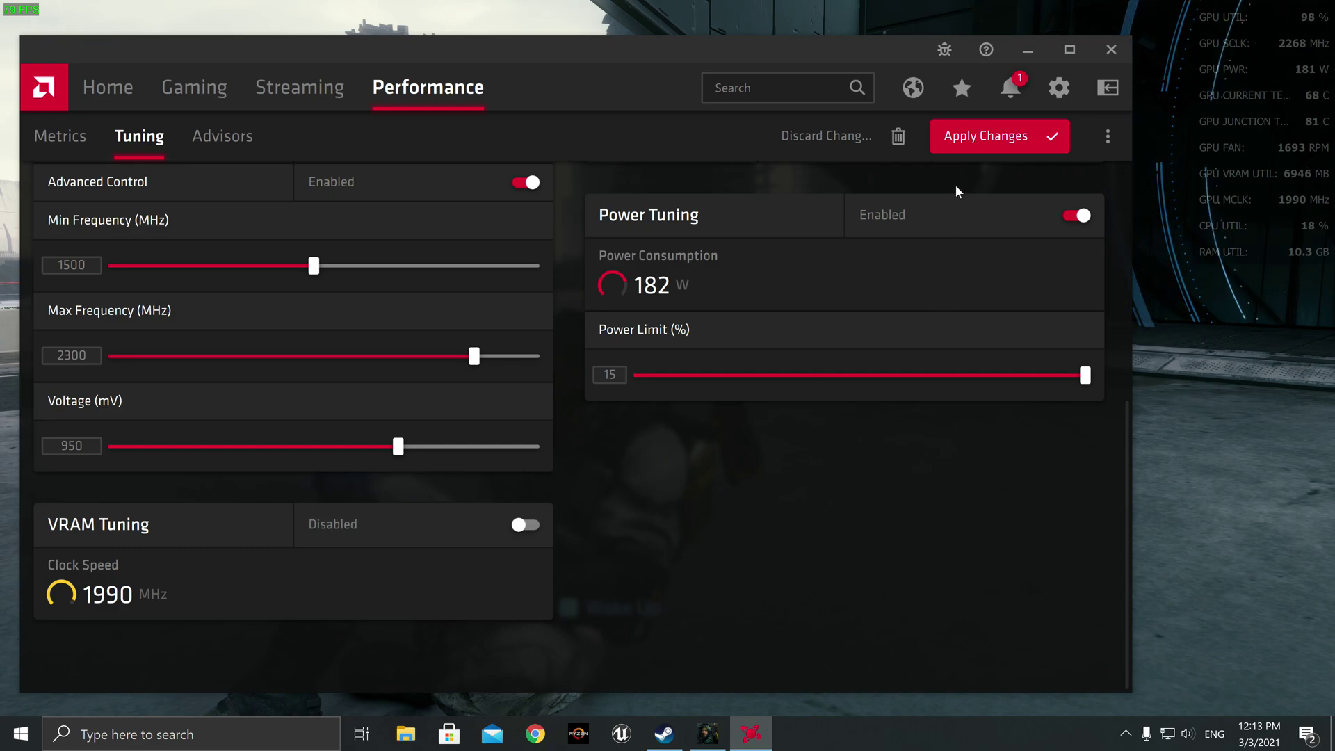
{"action": "left_click", "coordinate": [979, 140]}
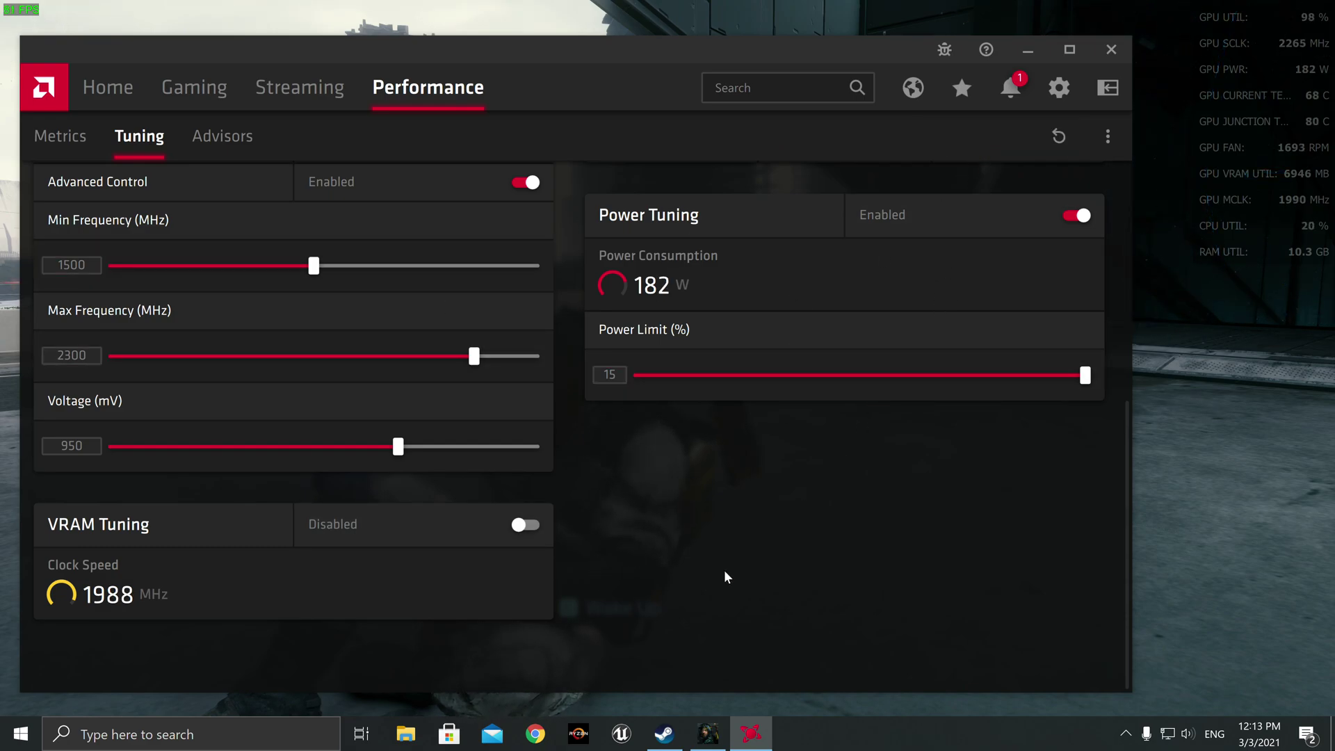
- Enable Fan Tuning with its advanced control for the Death Stranding profile and expand the fine tuning controls
{"action": "scroll", "coordinate": [732, 564], "scroll_direction": "up", "scroll_amount": 5}
{"action": "scroll", "coordinate": [686, 619], "scroll_direction": "down", "scroll_amount": 3}
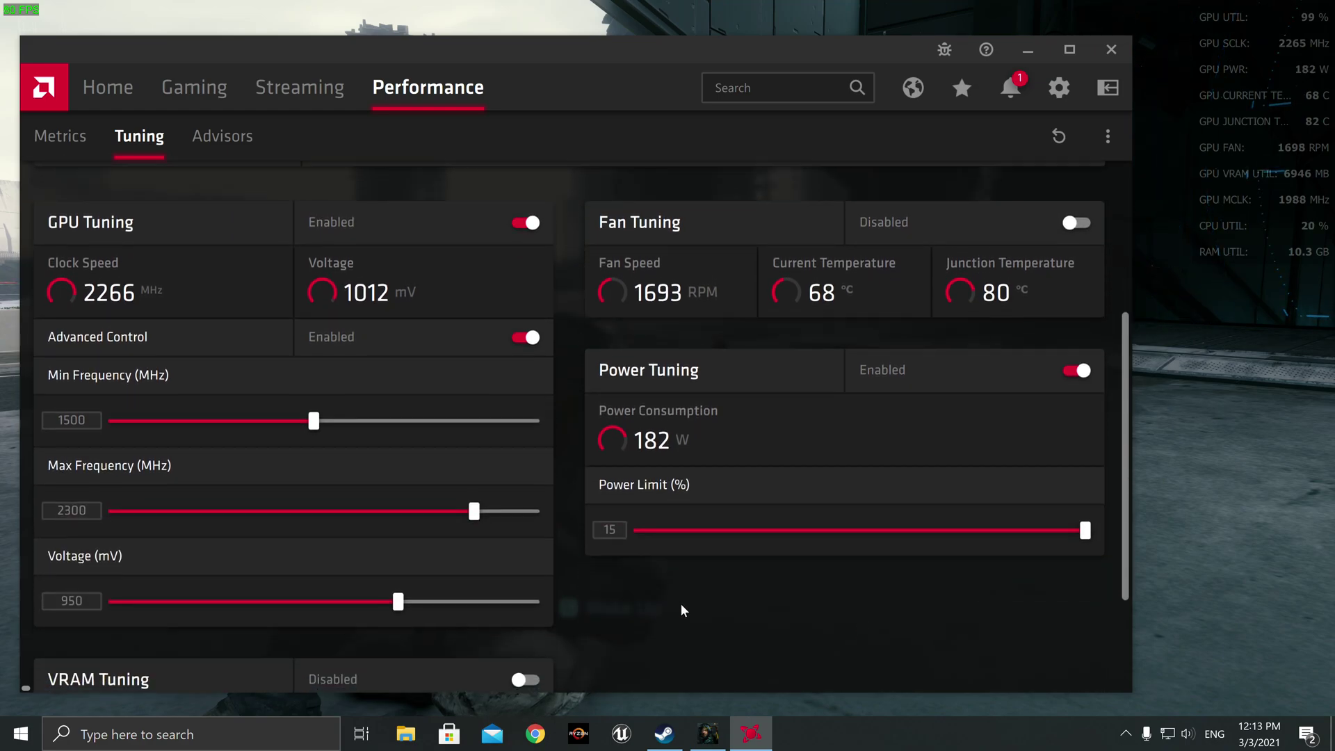
{"action": "scroll", "coordinate": [715, 605], "scroll_direction": "up", "scroll_amount": 3}
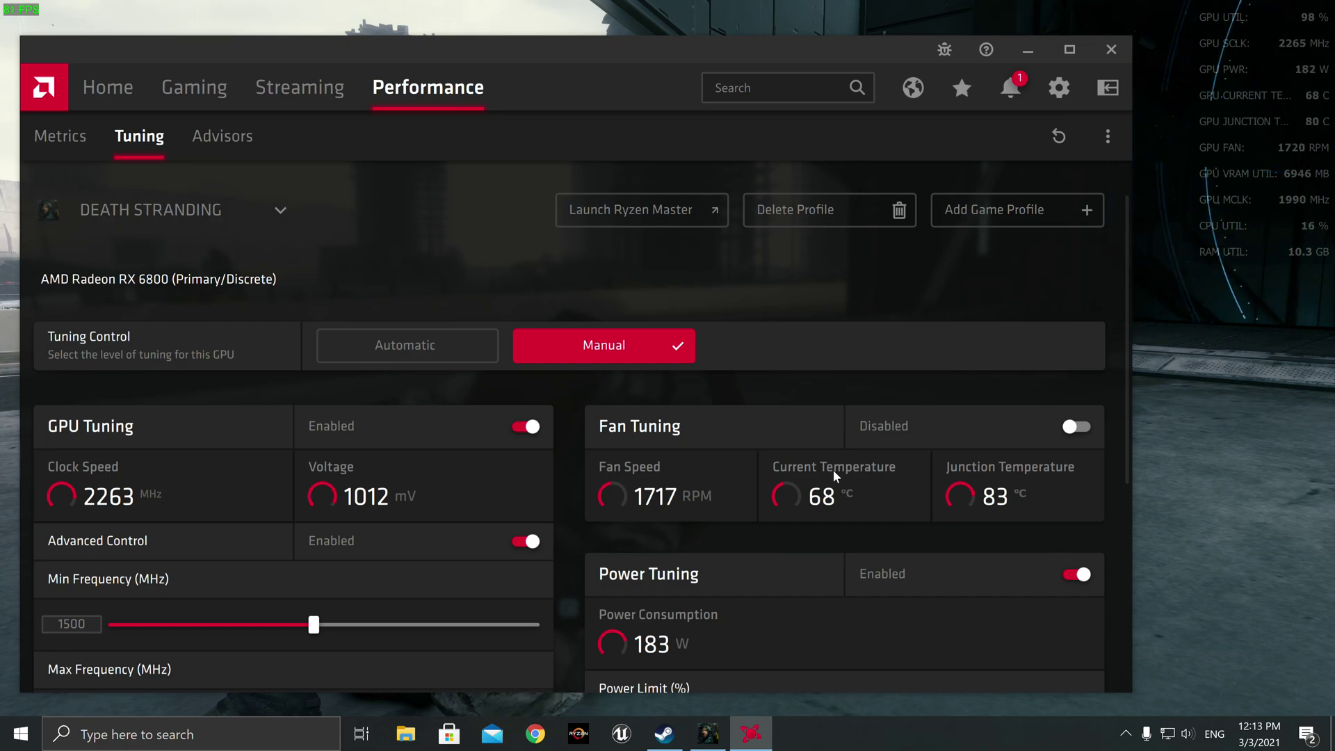
{"action": "left_click", "coordinate": [1075, 427]}
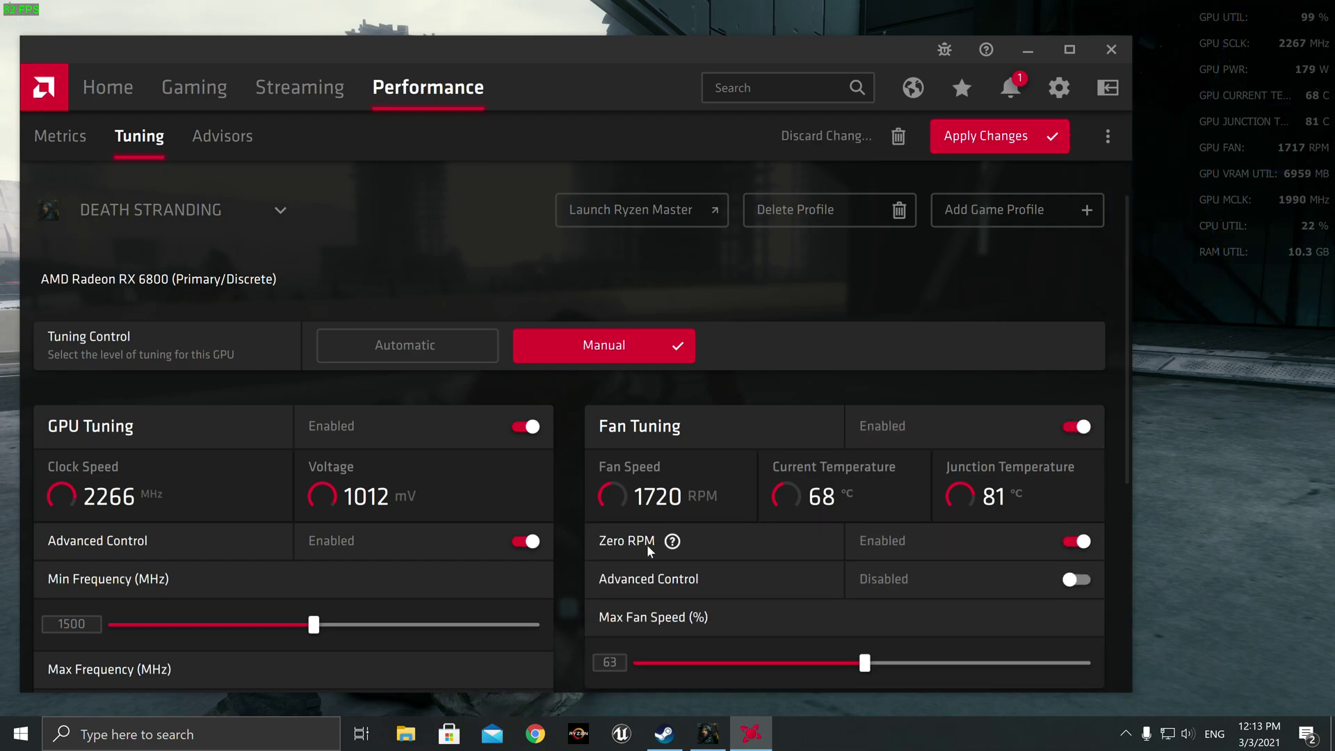
{"action": "mouse_move", "coordinate": [672, 545]}
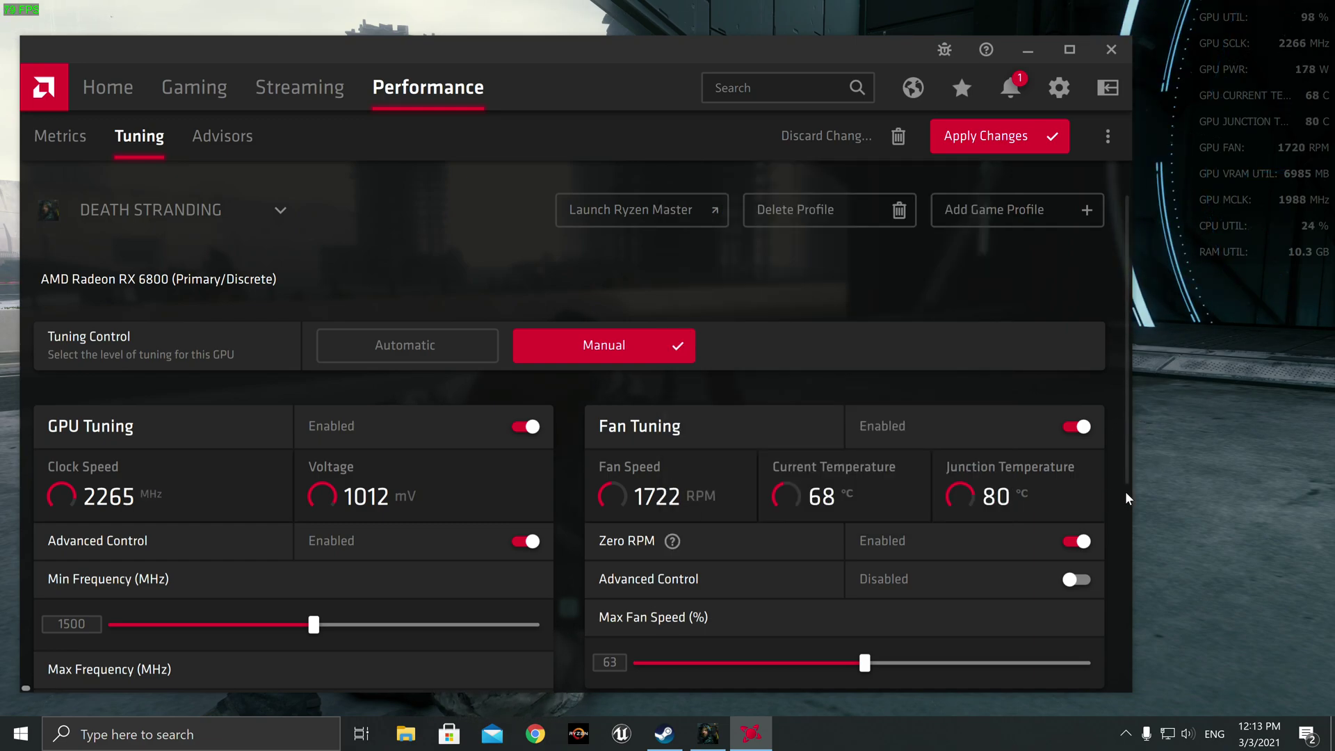
{"action": "left_click", "coordinate": [1077, 579]}
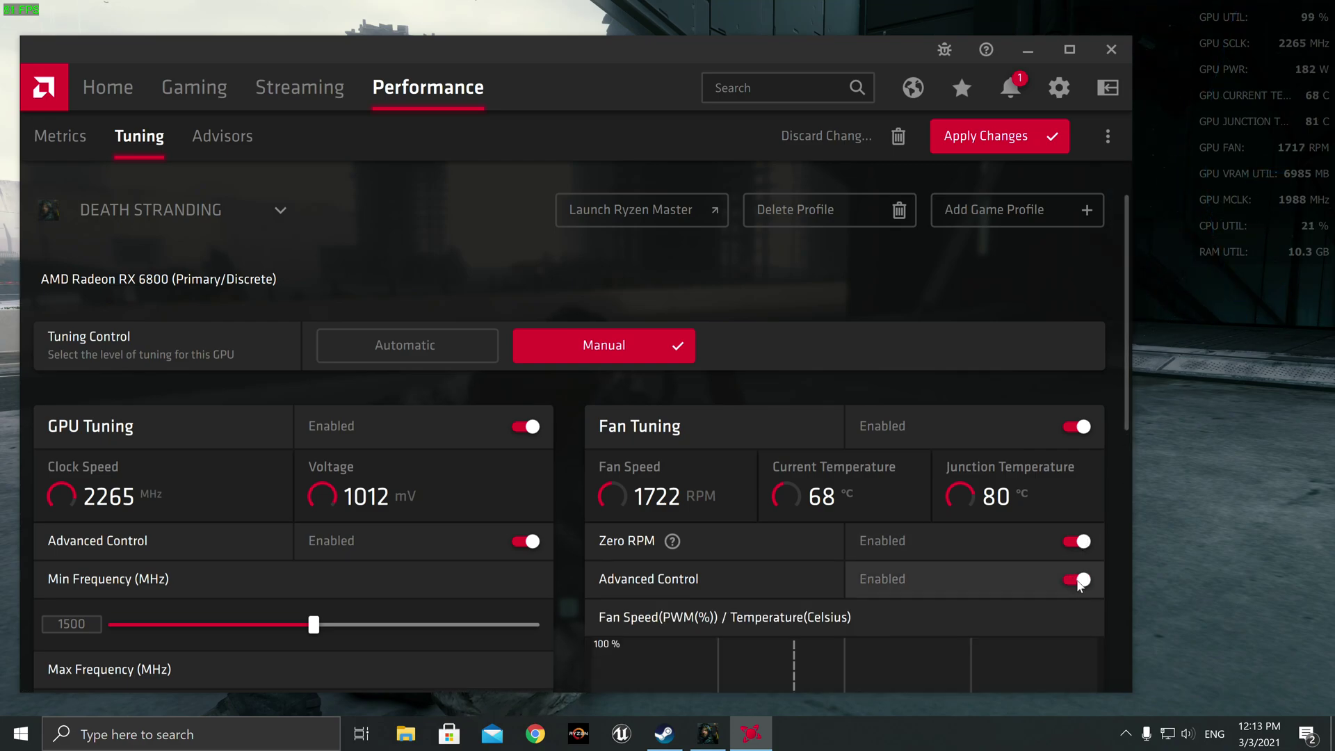
{"action": "scroll", "coordinate": [1077, 579], "scroll_direction": "down", "scroll_amount": 7}
{"action": "scroll", "coordinate": [753, 453], "scroll_direction": "up", "scroll_amount": 2}
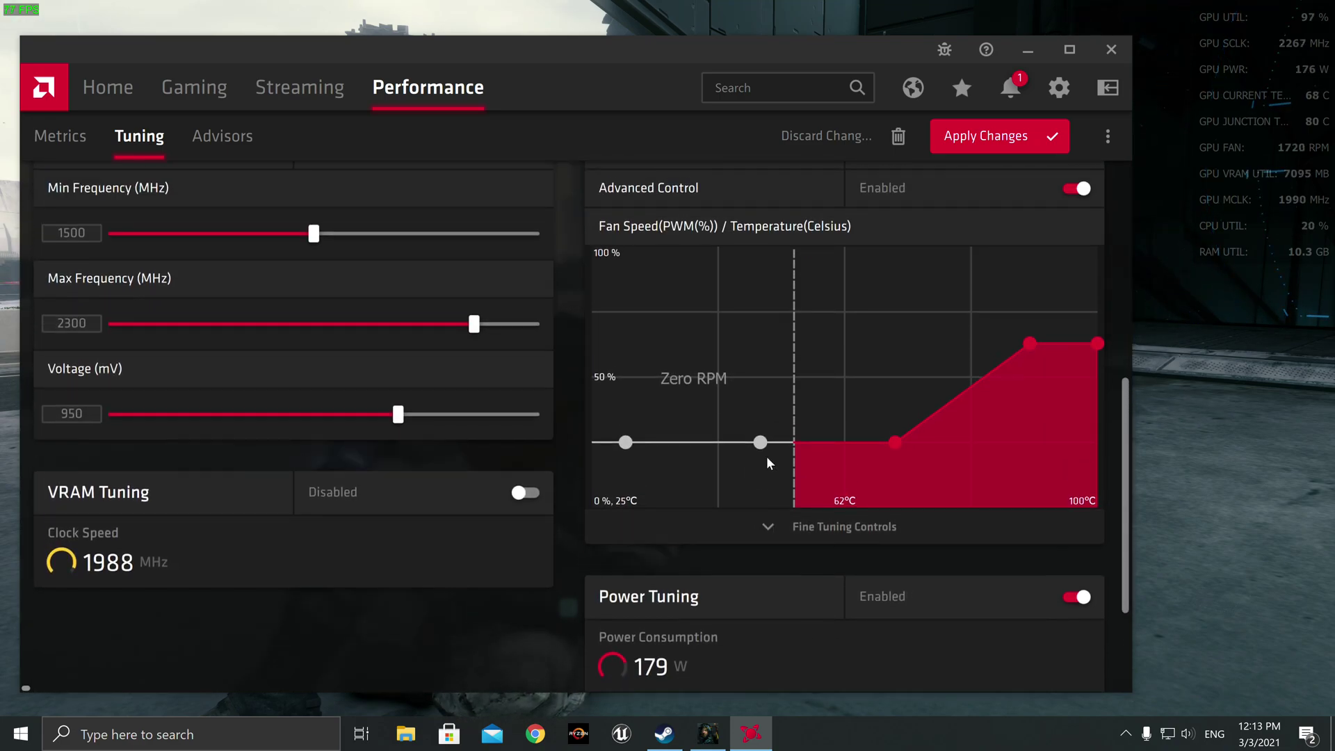
{"action": "left_click", "coordinate": [768, 527]}
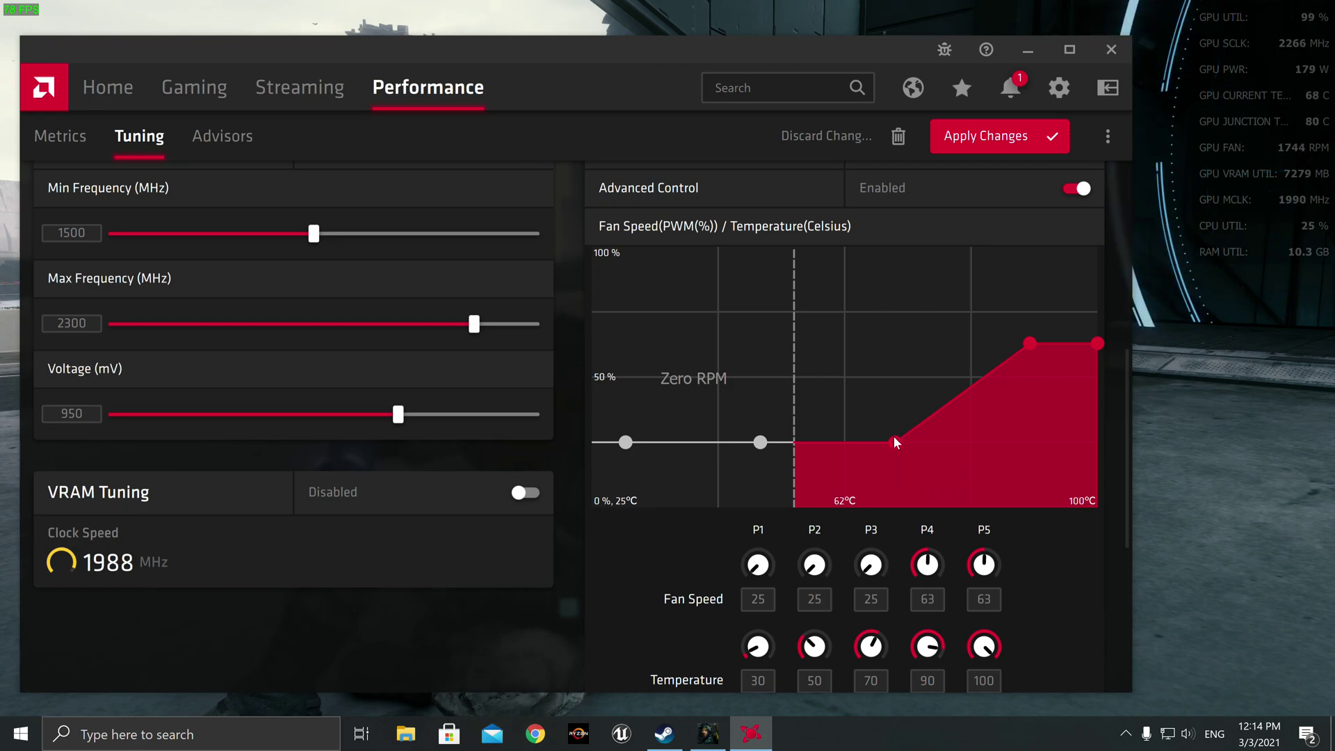
- Raise fan curve points P2 to P5 to 65 %, apply, raise them to 91 % and apply again
{"action": "left_click_drag", "start_coordinate": [894, 438], "coordinate": [899, 338]}
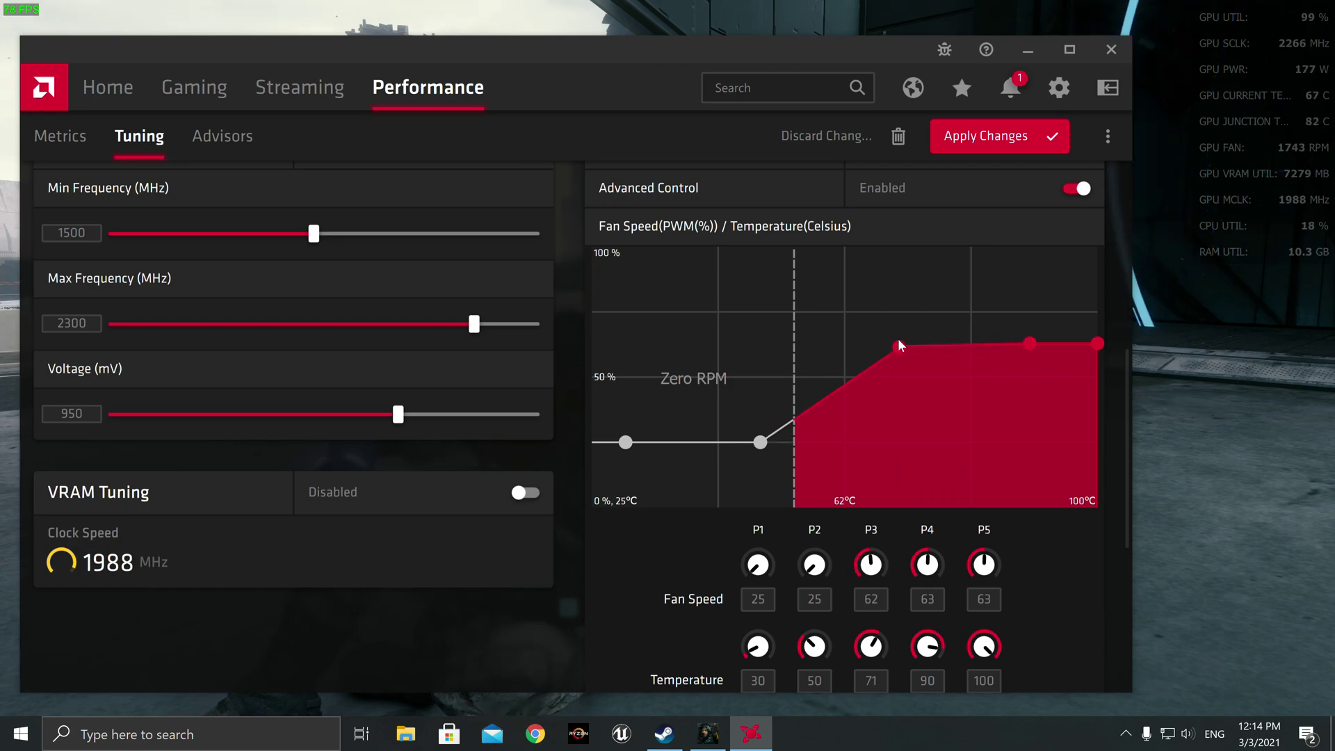
{"action": "left_click_drag", "start_coordinate": [768, 449], "coordinate": [758, 338]}
{"action": "left_click", "coordinate": [986, 136]}
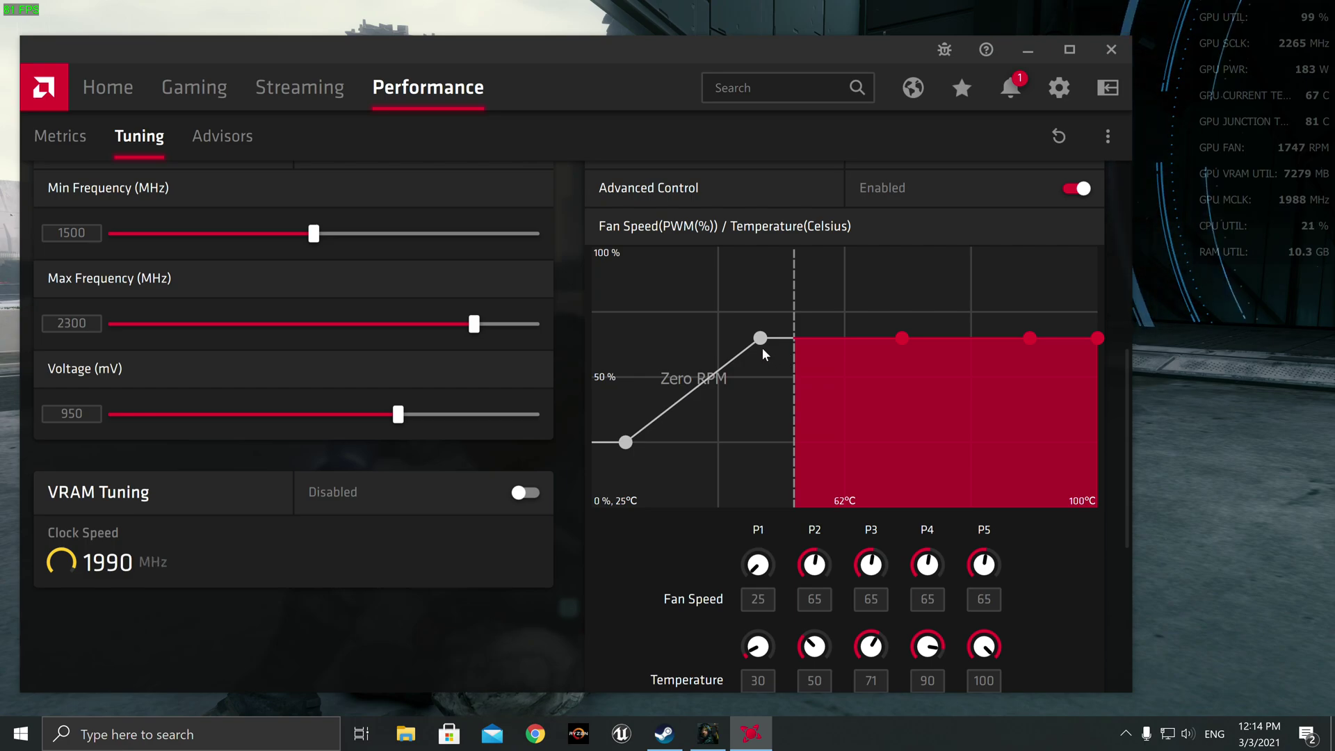
{"action": "left_click_drag", "start_coordinate": [760, 338], "coordinate": [766, 270]}
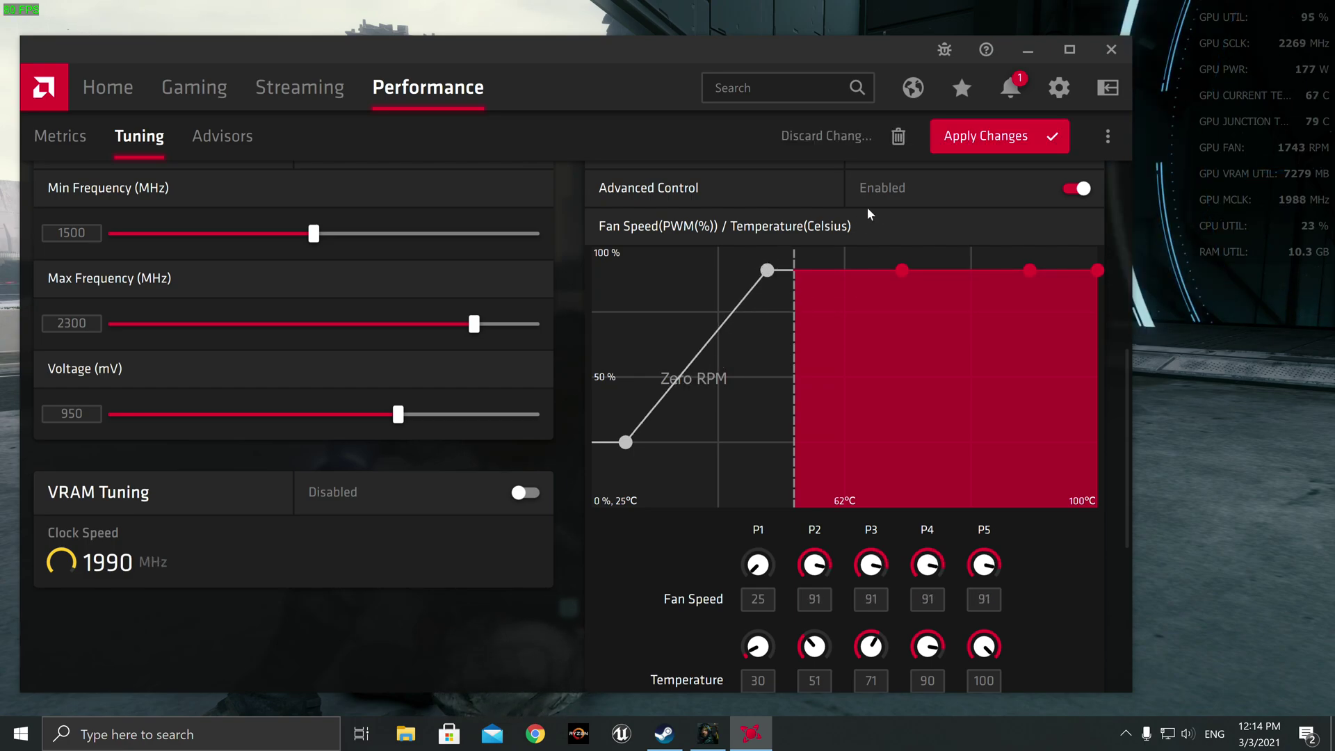
{"action": "left_click", "coordinate": [985, 134]}
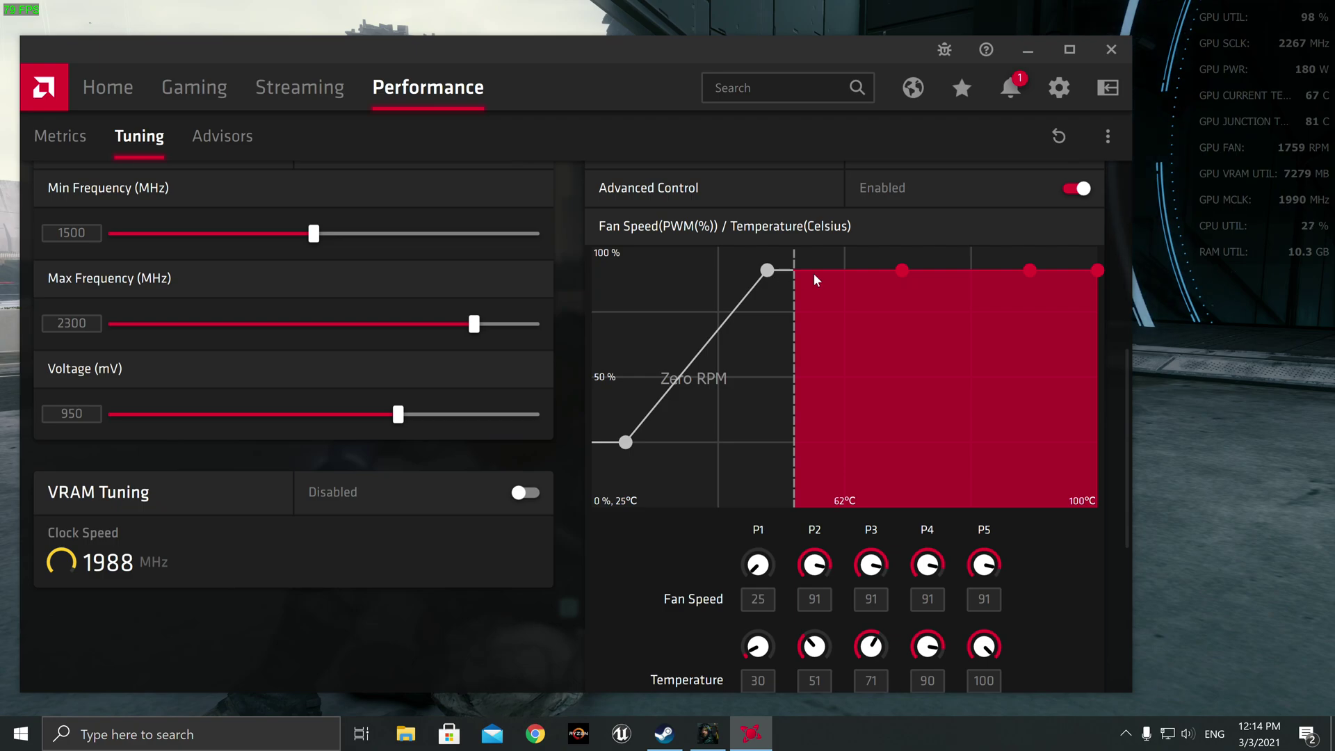
- Lower the fan curve's upper points to 85 % and slightly further, applying each change
{"action": "left_click_drag", "start_coordinate": [1097, 271], "coordinate": [1107, 289]}
{"action": "left_click", "coordinate": [1001, 144]}
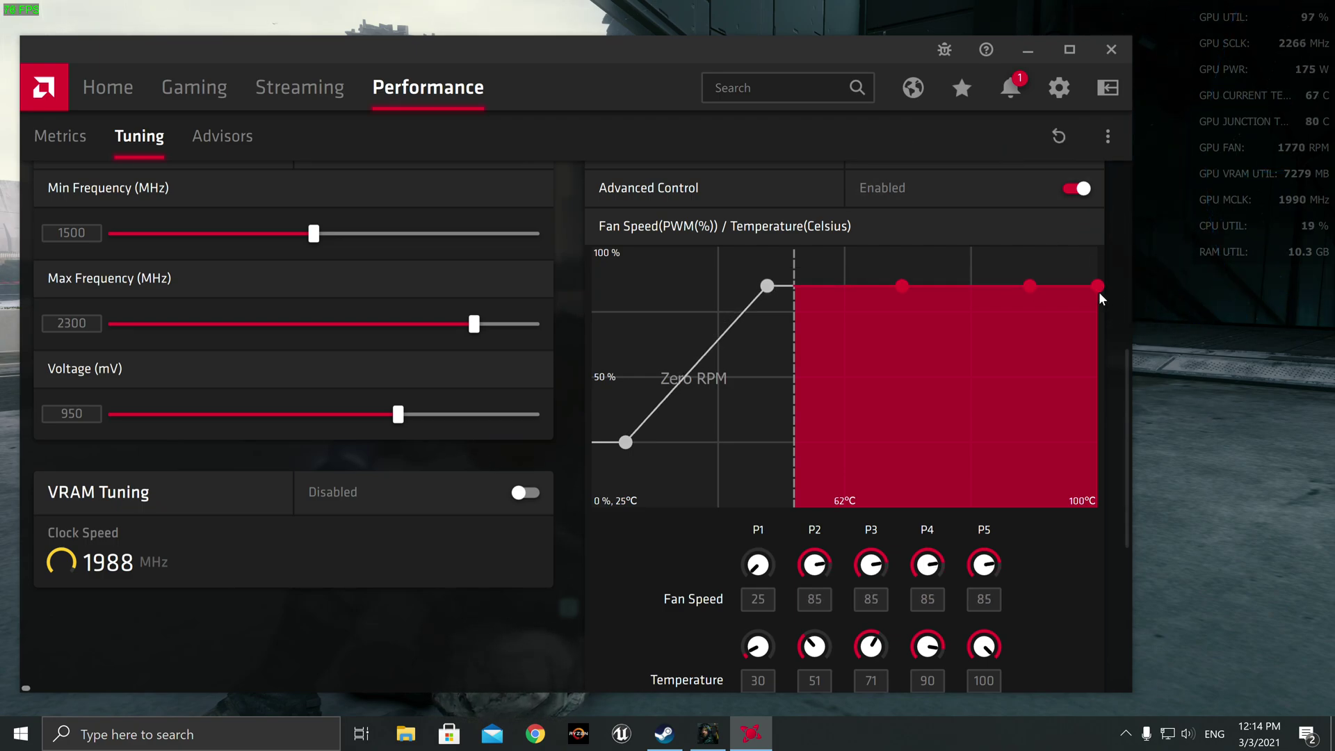
{"action": "left_click_drag", "start_coordinate": [1099, 287], "coordinate": [1099, 299]}
{"action": "left_click", "coordinate": [1034, 145]}
- Return to GPU tuning with the Global Tuning profile and enable Fan Tuning with its advanced control
{"action": "left_click", "coordinate": [1001, 107]}
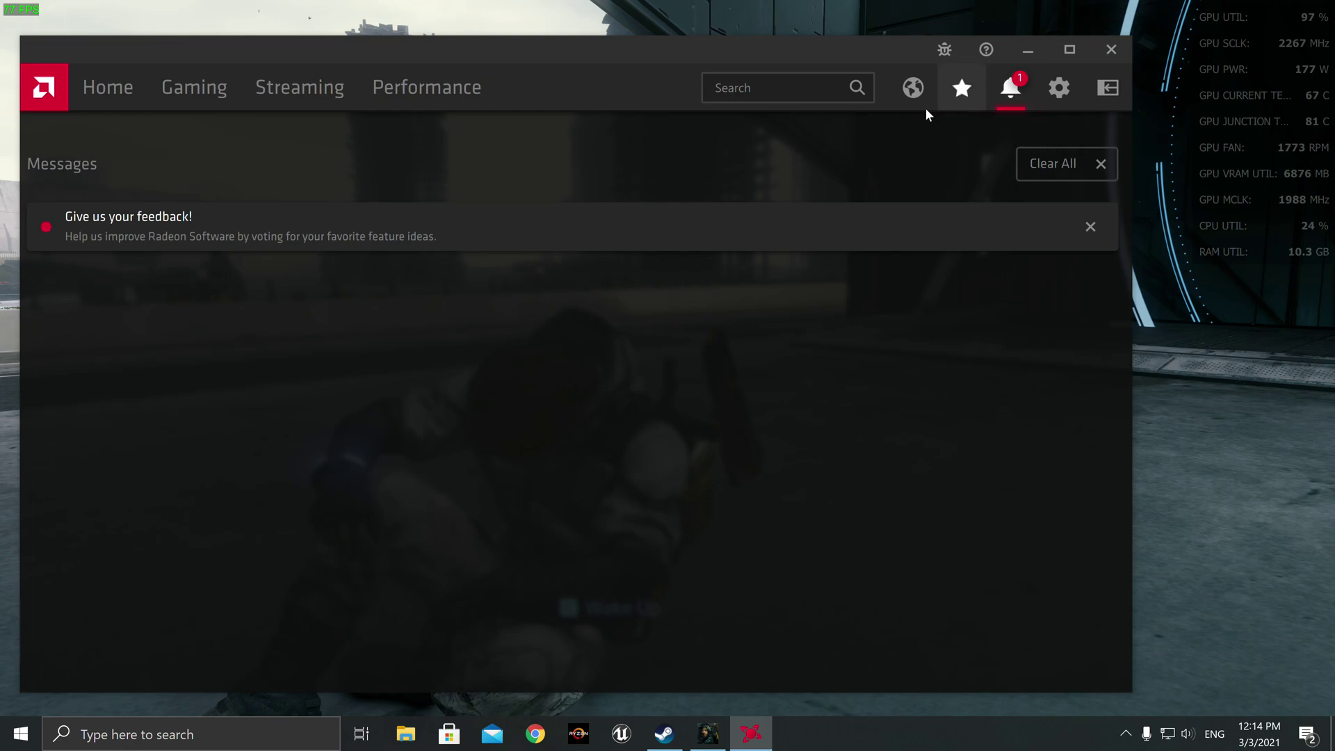
{"action": "left_click", "coordinate": [167, 94]}
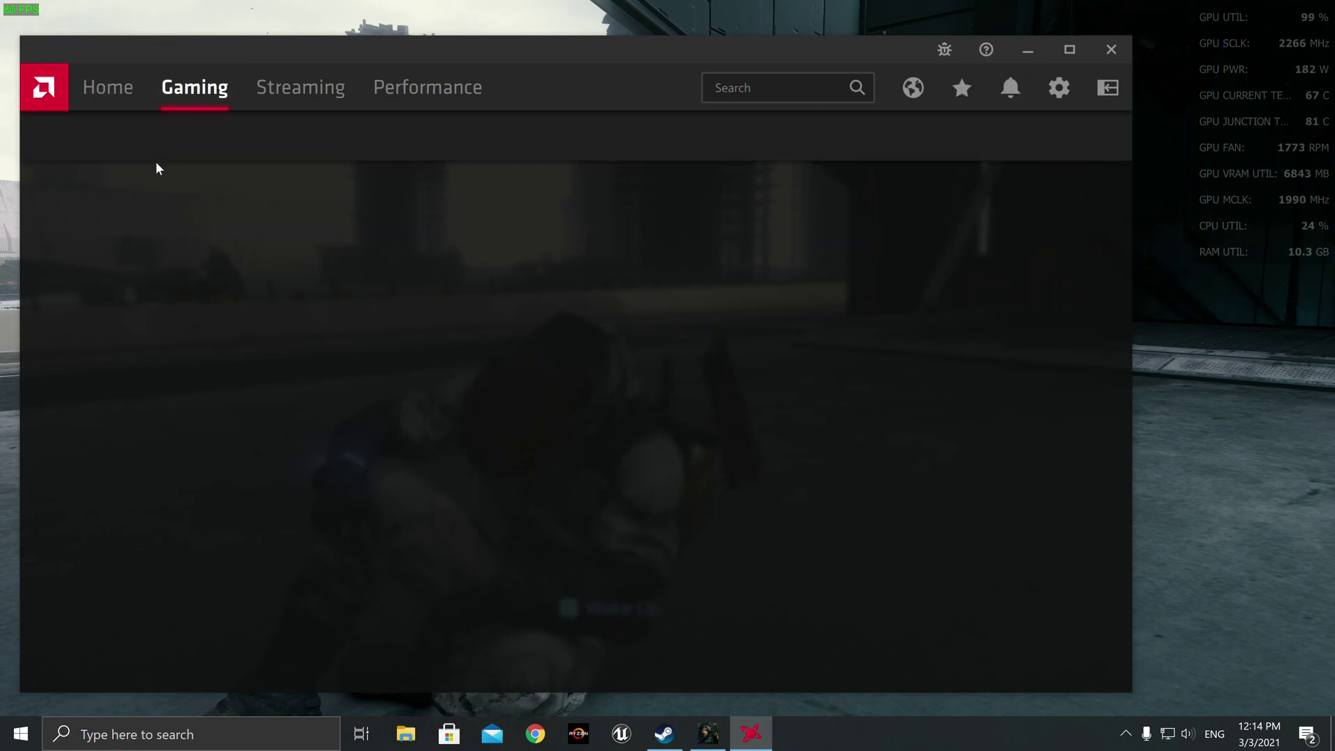
{"action": "left_click", "coordinate": [398, 100]}
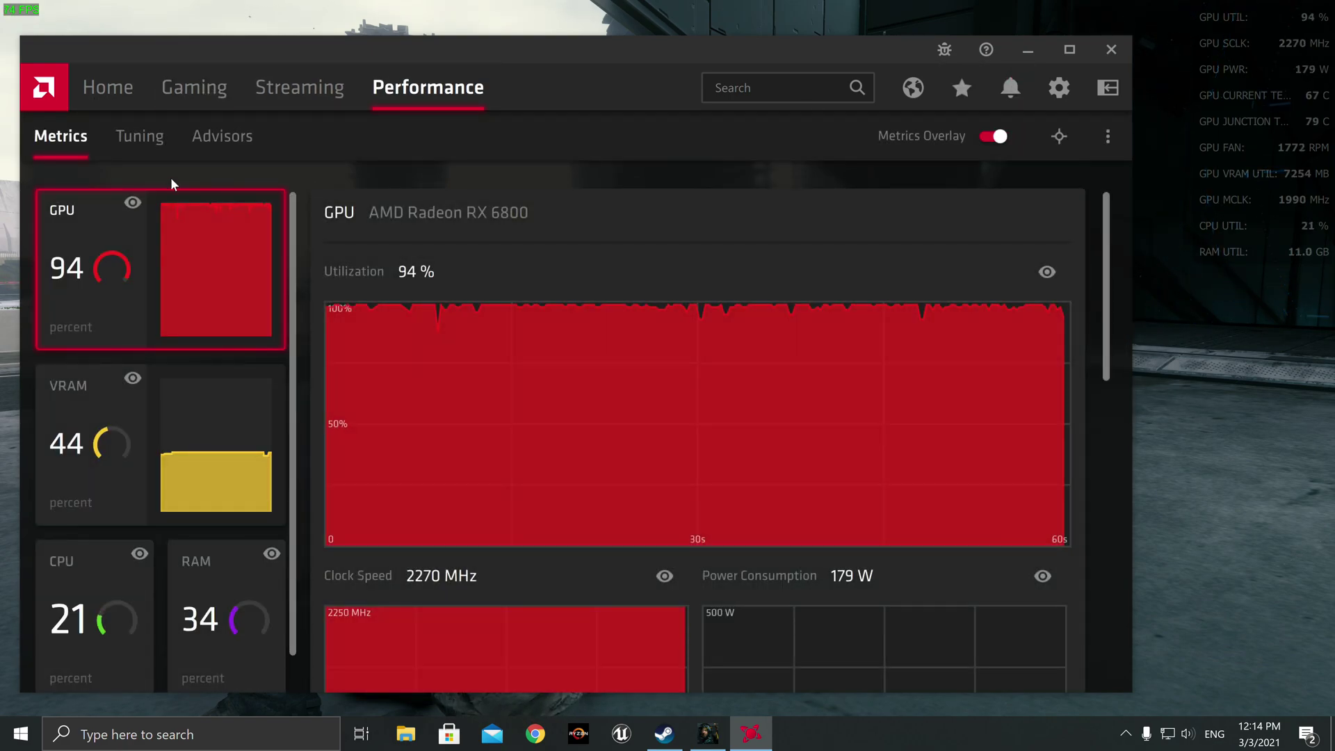
{"action": "left_click", "coordinate": [139, 136]}
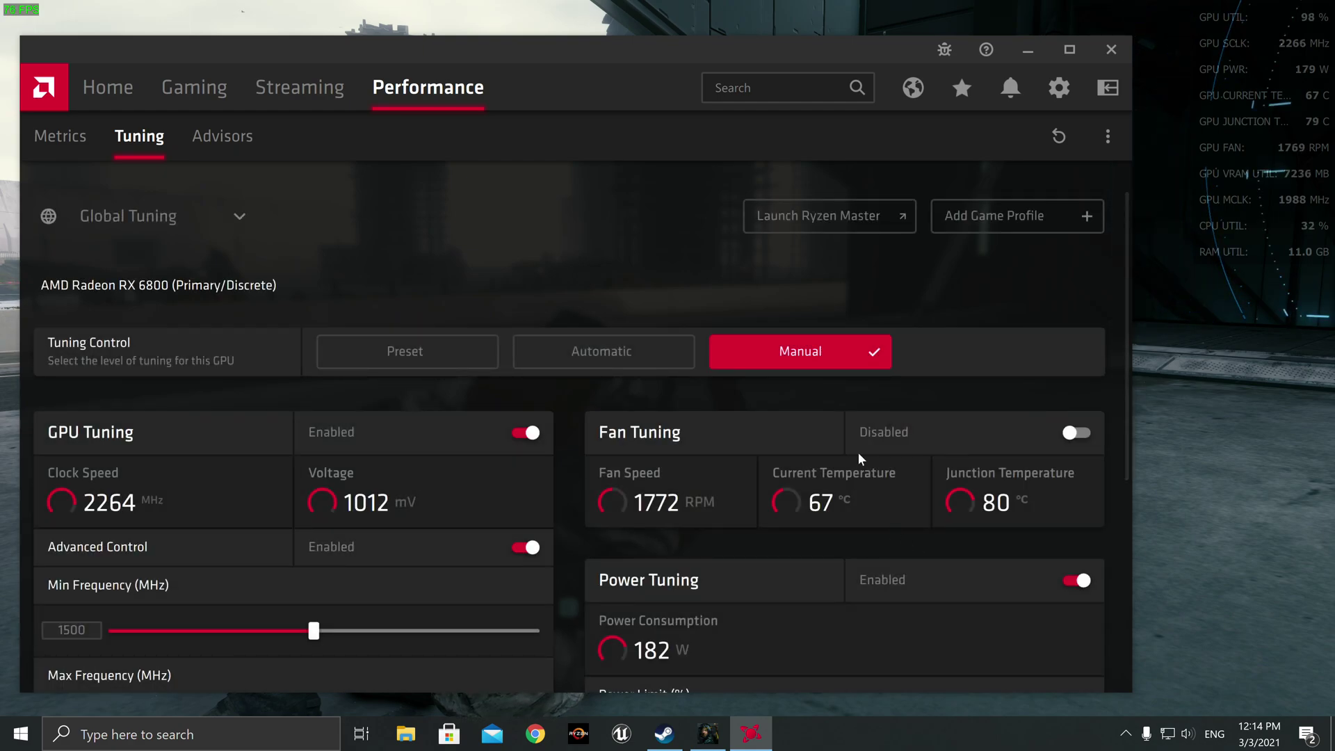
{"action": "left_click", "coordinate": [1075, 432]}
{"action": "left_click", "coordinate": [1077, 581]}
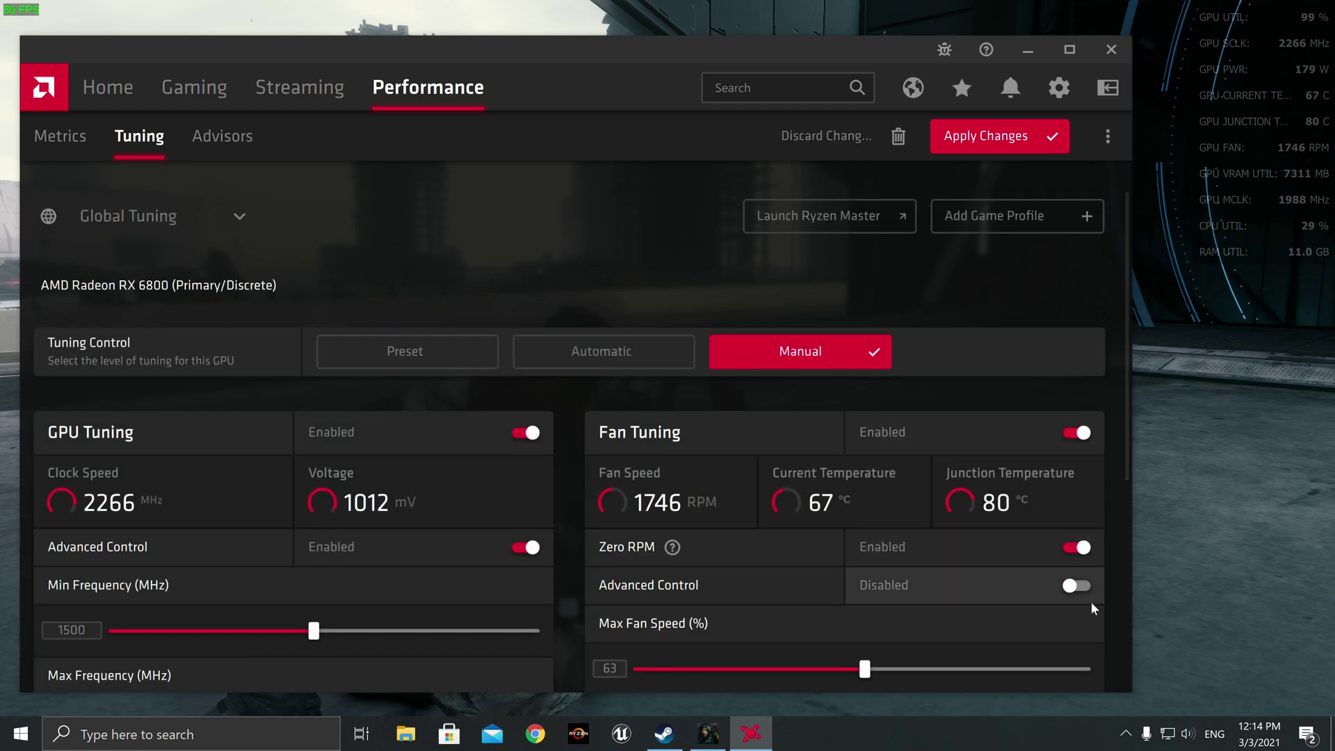
{"action": "scroll", "coordinate": [1087, 582], "scroll_direction": "down", "scroll_amount": 1}
{"action": "scroll", "coordinate": [1087, 581], "scroll_direction": "down", "scroll_amount": 3}
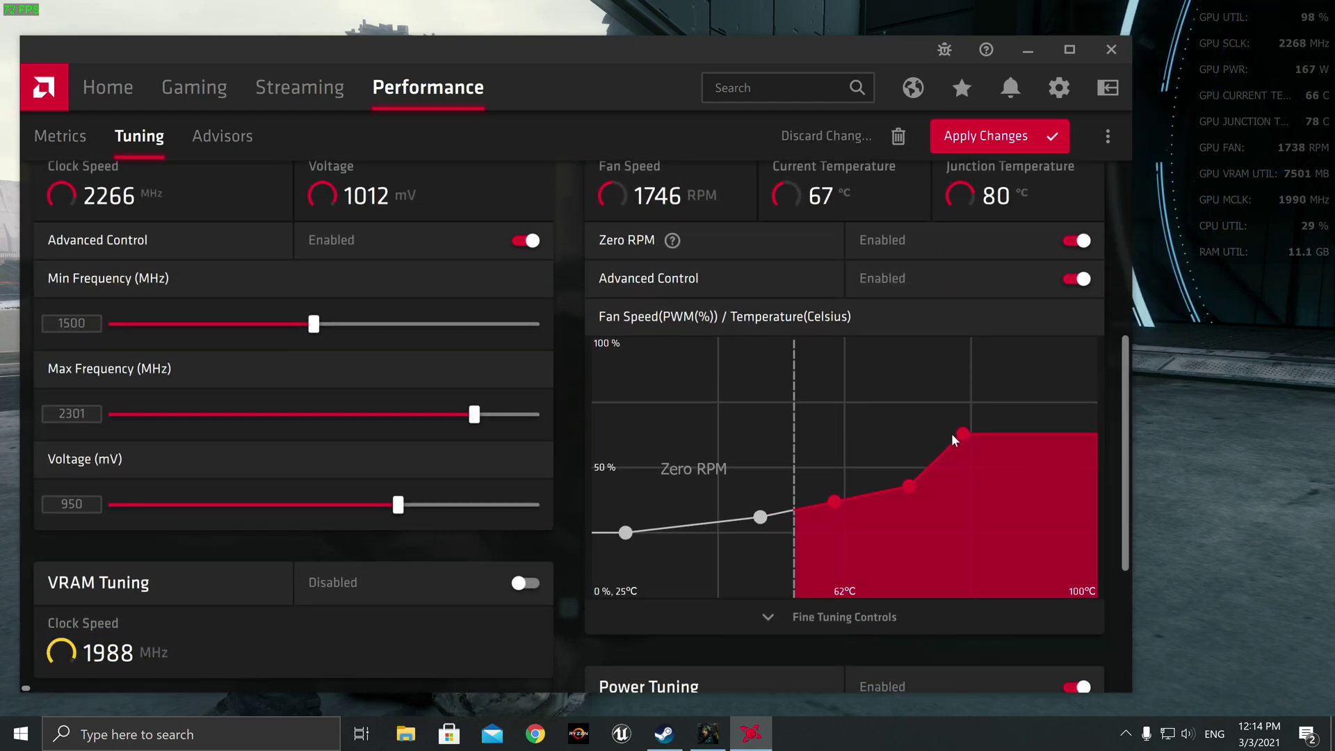
- Raise the global fan curve with its last point at 100 °C, apply it, and lower the upper plateau to about 68 %
{"action": "left_click_drag", "start_coordinate": [978, 436], "coordinate": [1119, 386]}
{"action": "left_click_drag", "start_coordinate": [833, 499], "coordinate": [872, 373]}
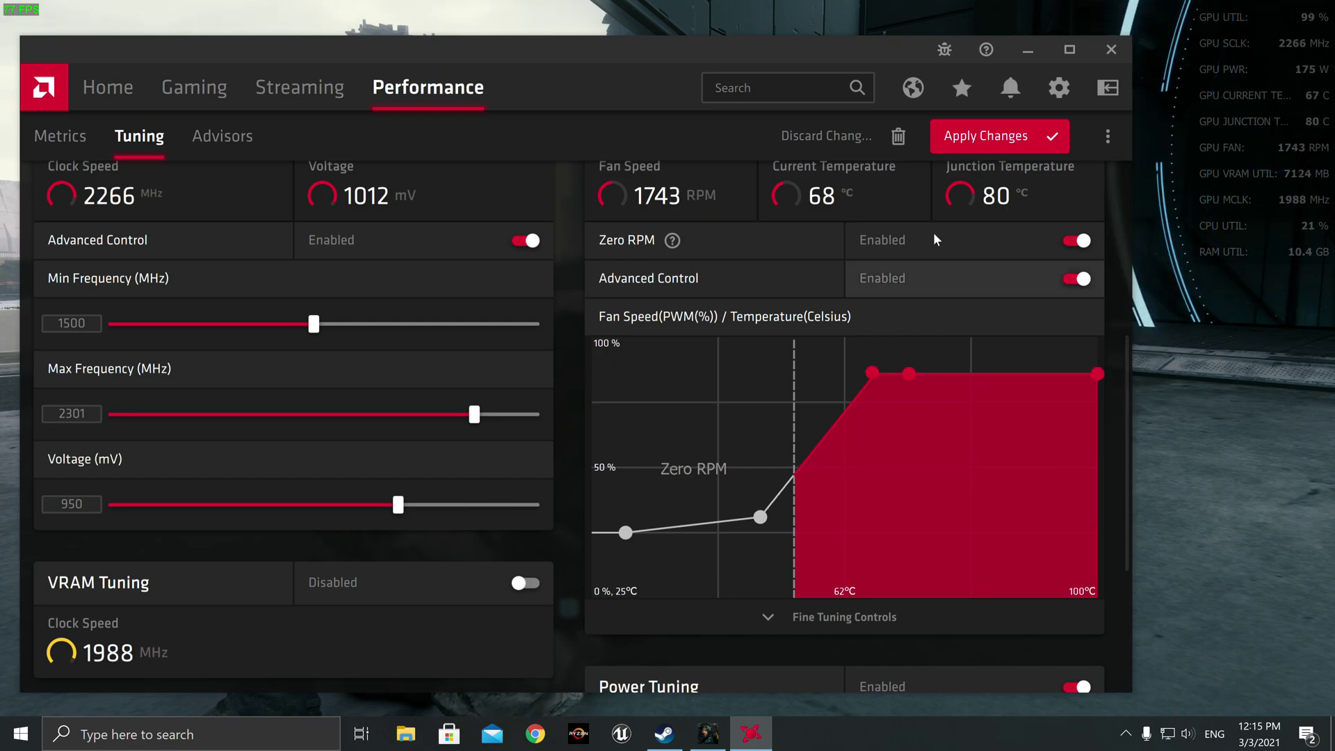
{"action": "left_click", "coordinate": [996, 136]}
{"action": "left_click_drag", "start_coordinate": [1105, 379], "coordinate": [1103, 420]}
{"action": "left_click", "coordinate": [998, 135]}
{"action": "left_click", "coordinate": [980, 138]}
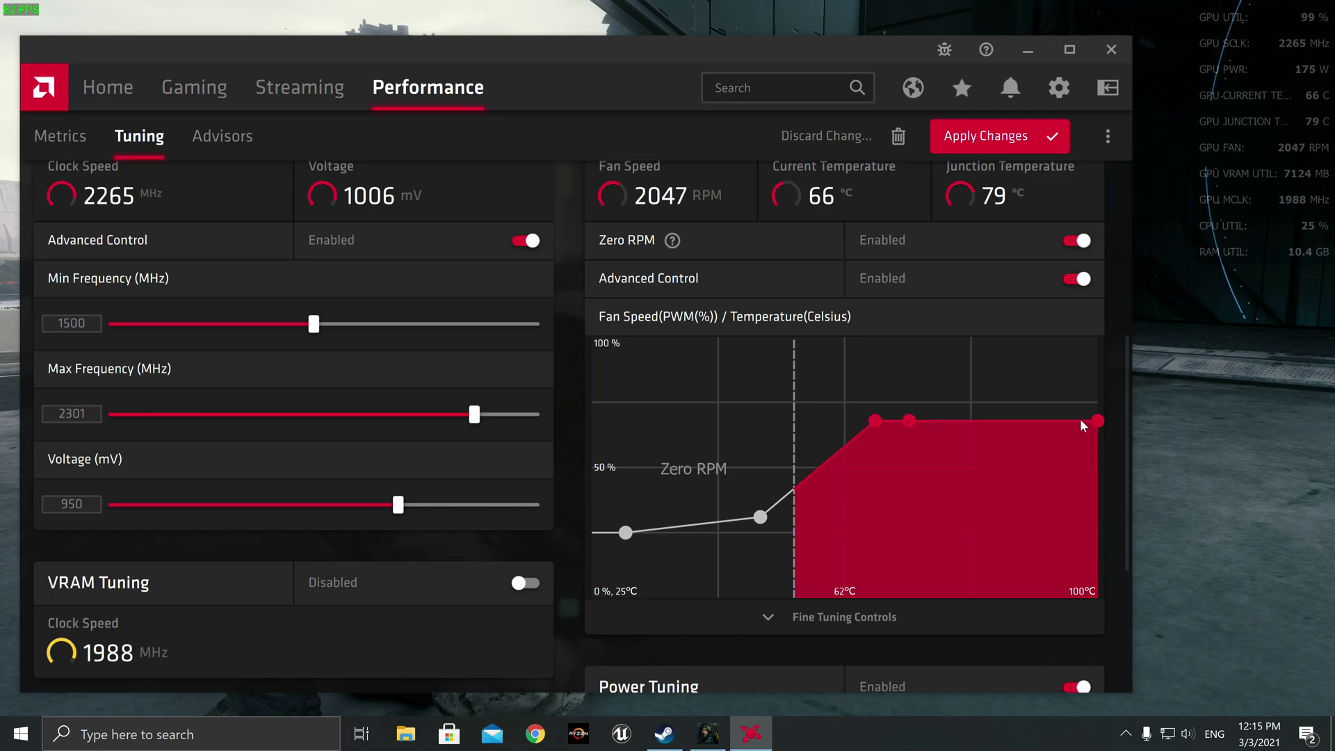
- Move fan curve point P4 to about 91 °C, show the fine tuning controls and lower P5 to 64 % fan speed
{"action": "left_click_drag", "start_coordinate": [911, 423], "coordinate": [1040, 435]}
{"action": "scroll", "coordinate": [1008, 523], "scroll_direction": "down", "scroll_amount": 3}
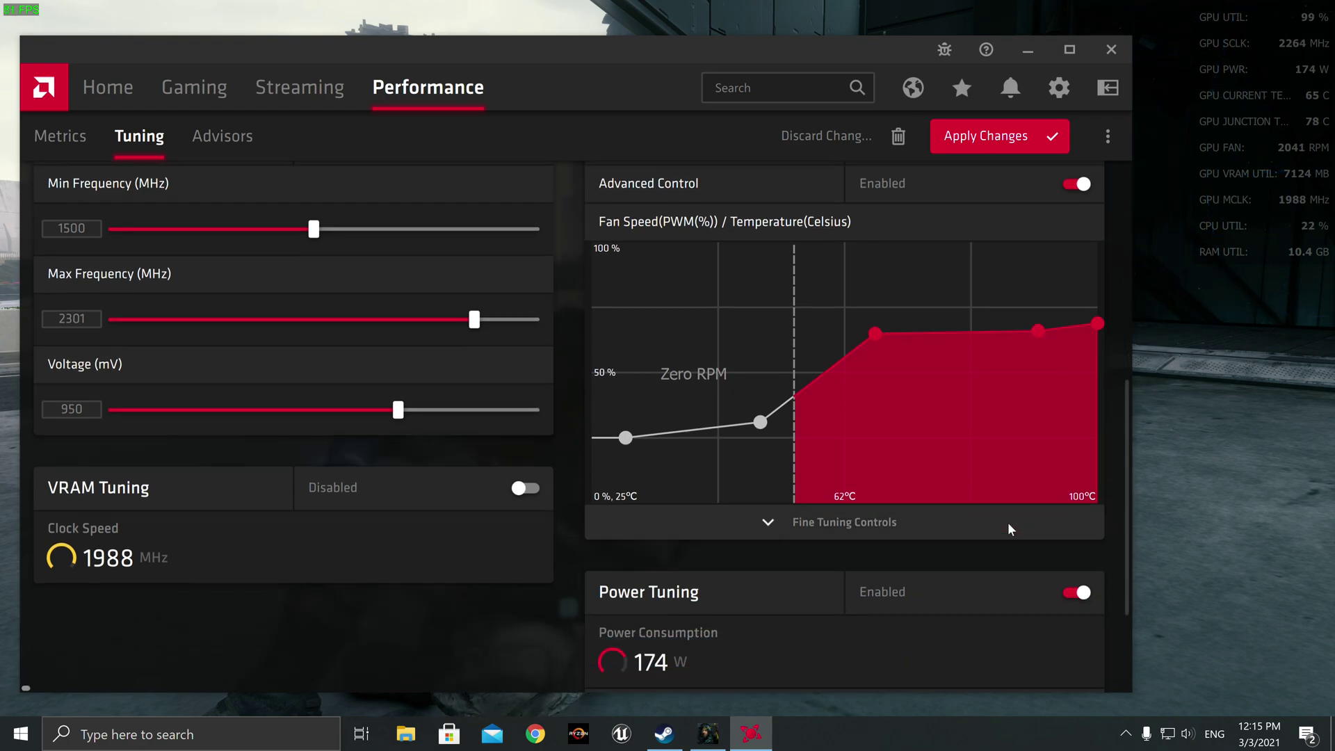
{"action": "left_click", "coordinate": [899, 407]}
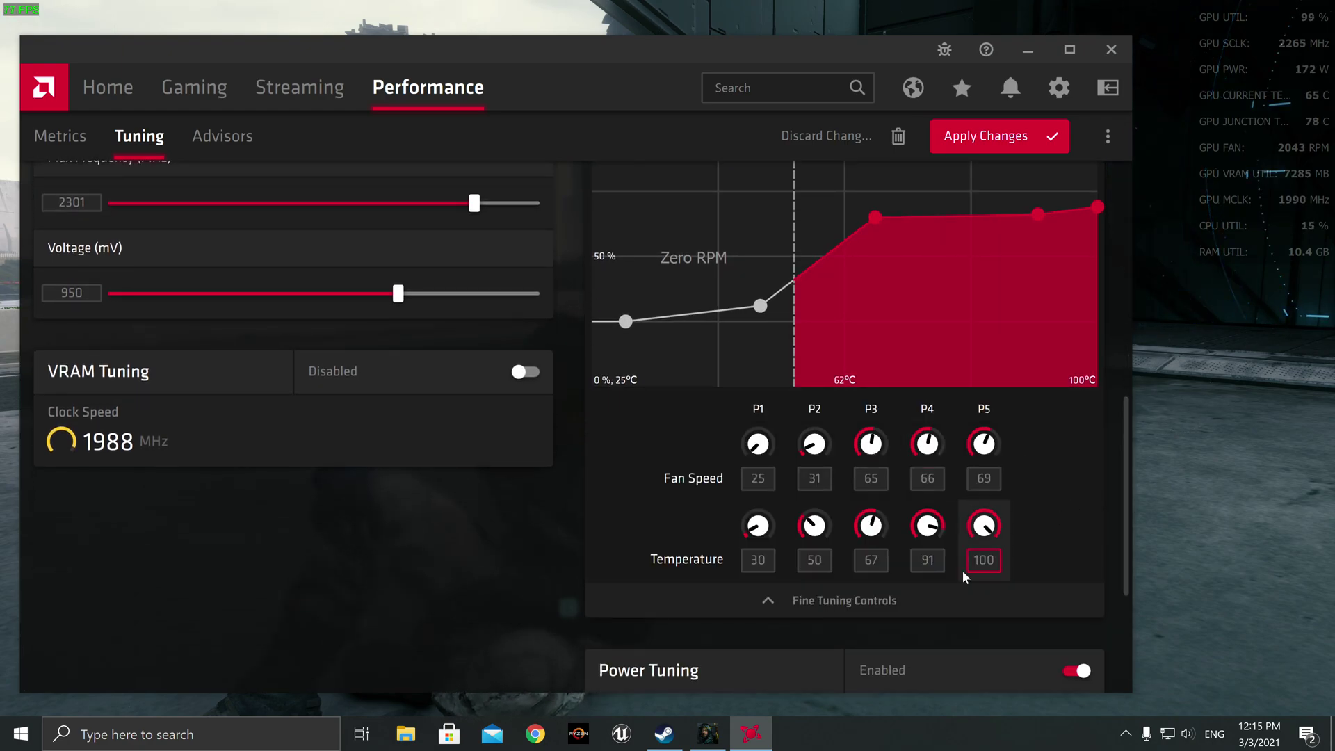
{"action": "left_click_drag", "start_coordinate": [1097, 208], "coordinate": [1103, 220]}
- Set fan curve point P4 to 65 % fan speed at 90 °C
{"action": "left_click", "coordinate": [930, 479]}
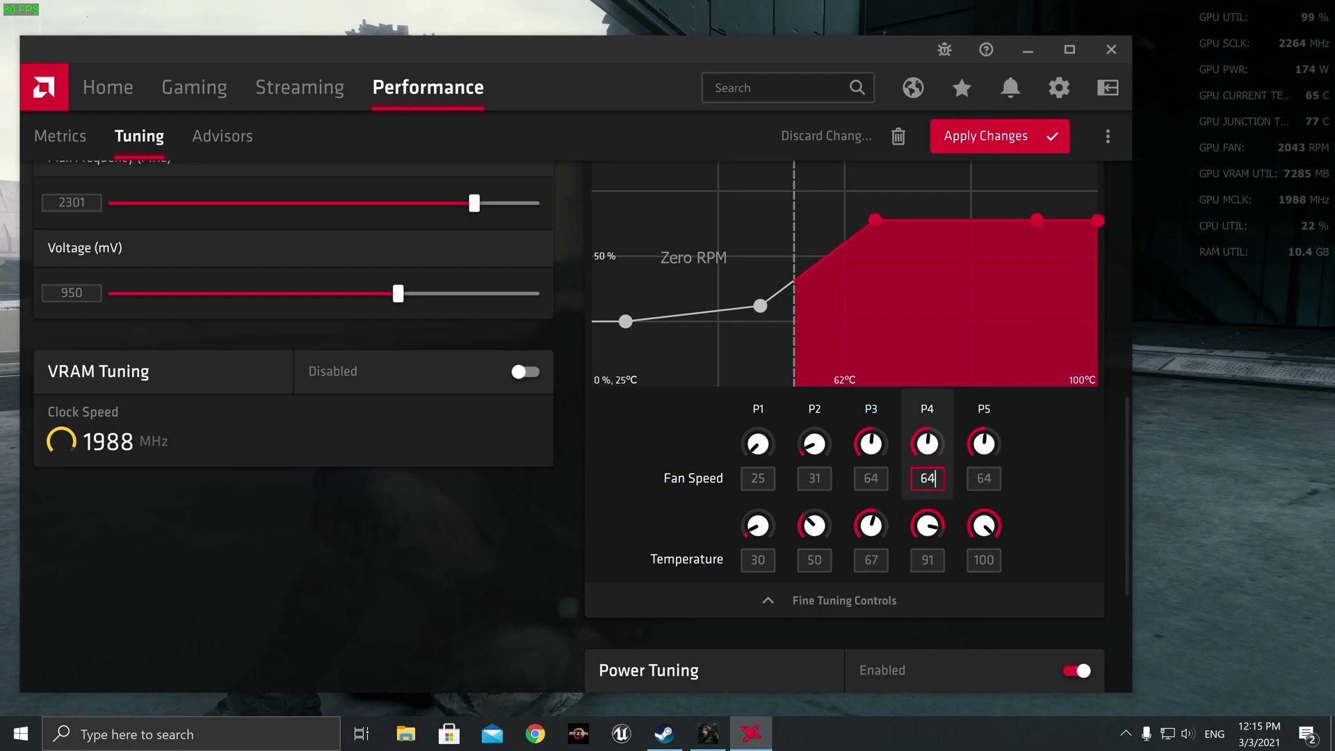
{"action": "key", "text": "BackSpace"}
{"action": "type", "text": "5"}
{"action": "left_click", "coordinate": [927, 560]}
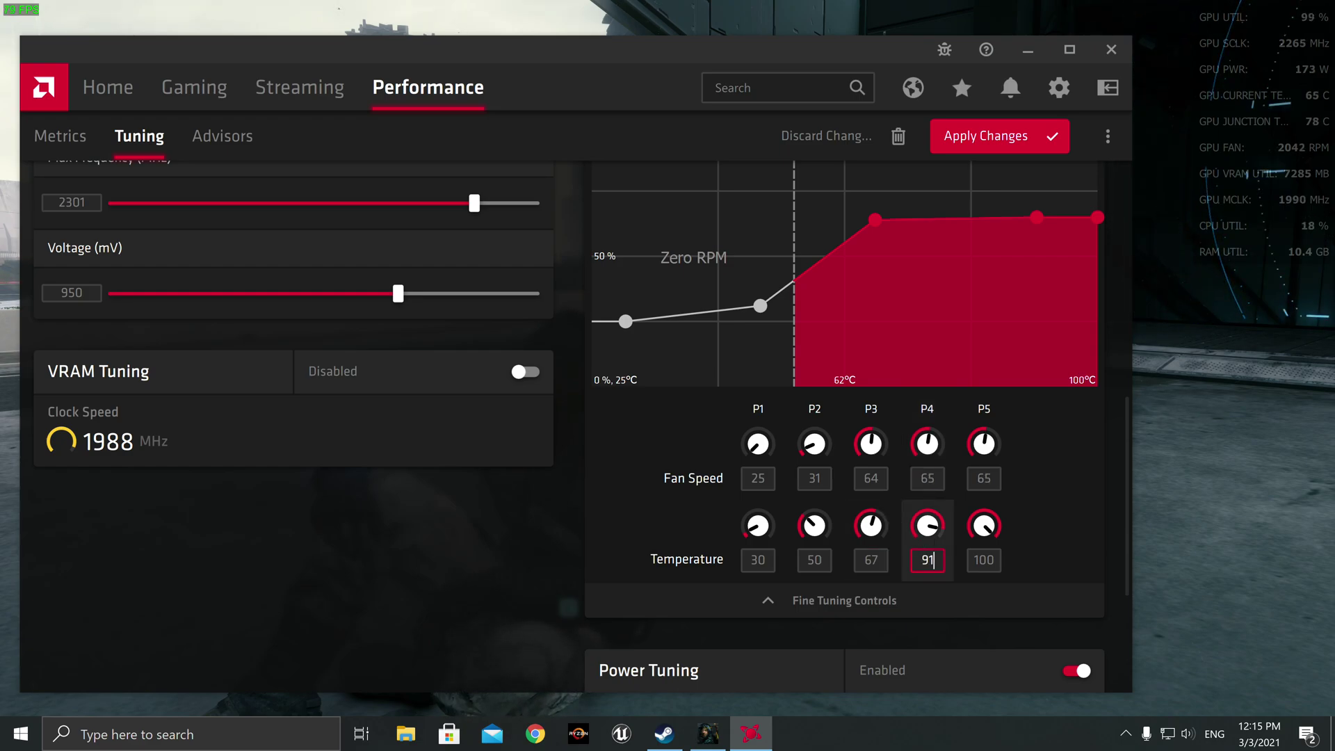
{"action": "key", "text": "BackSpace"}
{"action": "key", "text": "BackSpace"}
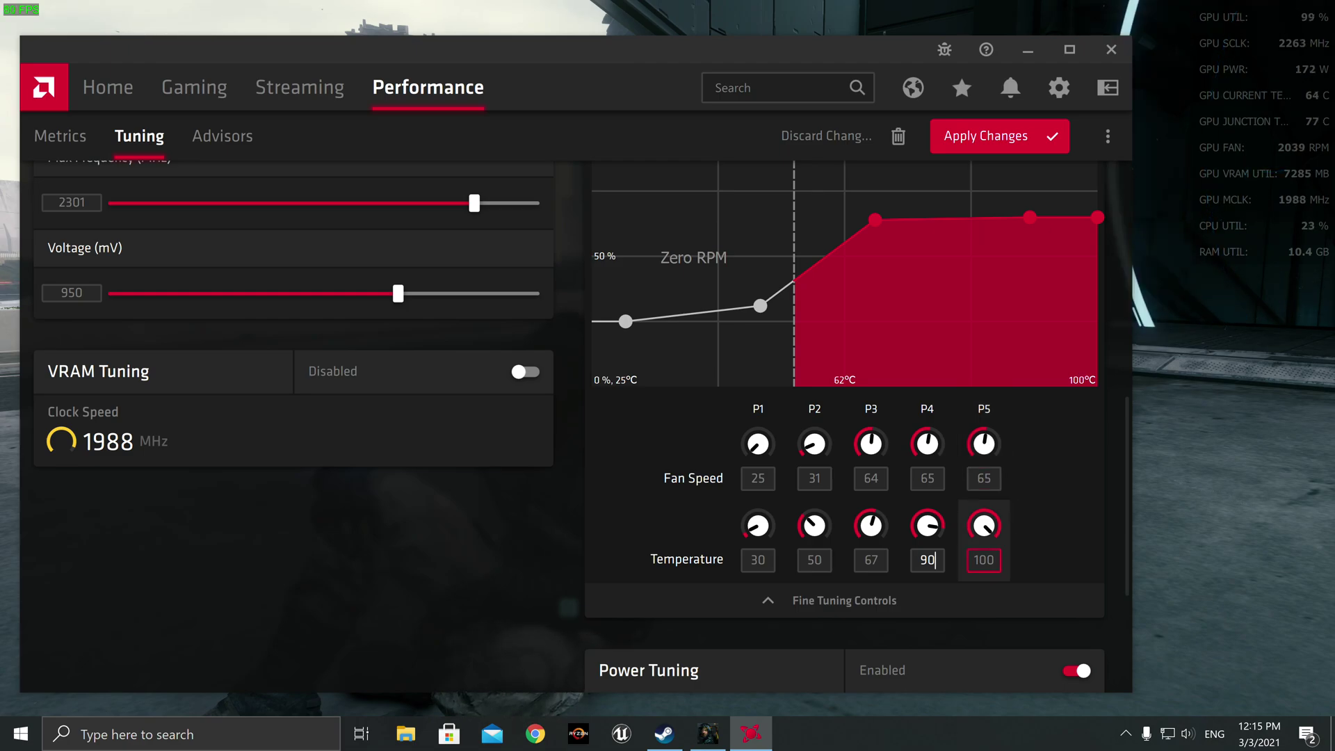
- Steepen the fan curve with P3 at 38 %, P4 at 65 % and P5 at 100 % fan speed
{"action": "left_click_drag", "start_coordinate": [990, 432], "coordinate": [1058, 331]}
{"action": "key", "text": "Return"}
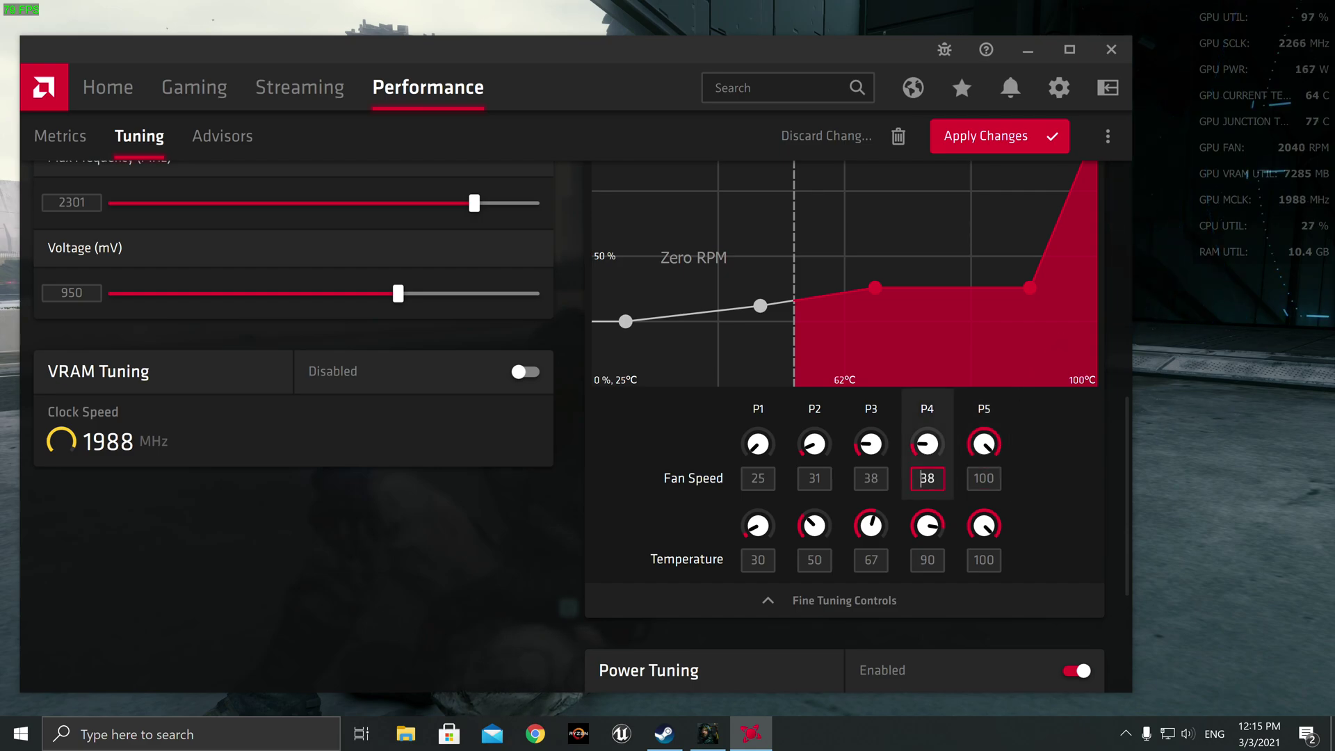
{"action": "double_click", "coordinate": [926, 479]}
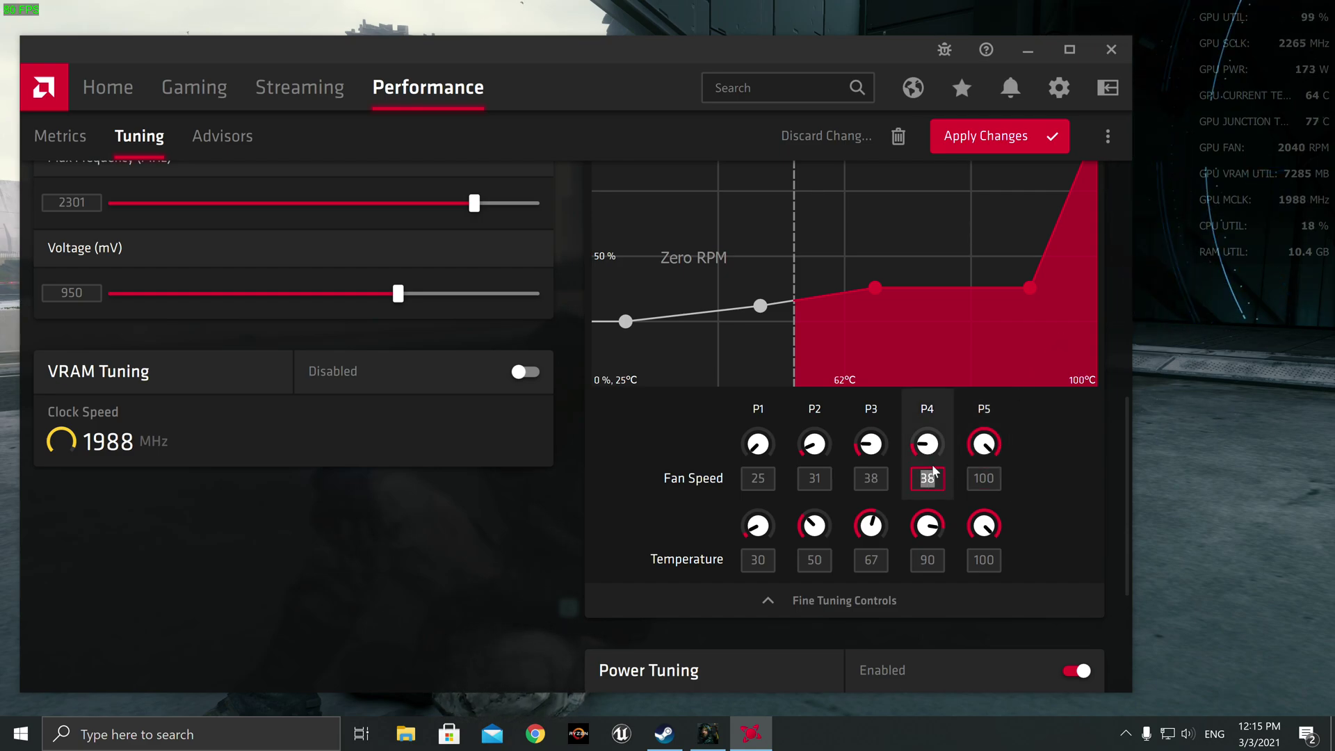
{"action": "type", "text": "65"}
{"action": "key", "text": "Tab"}
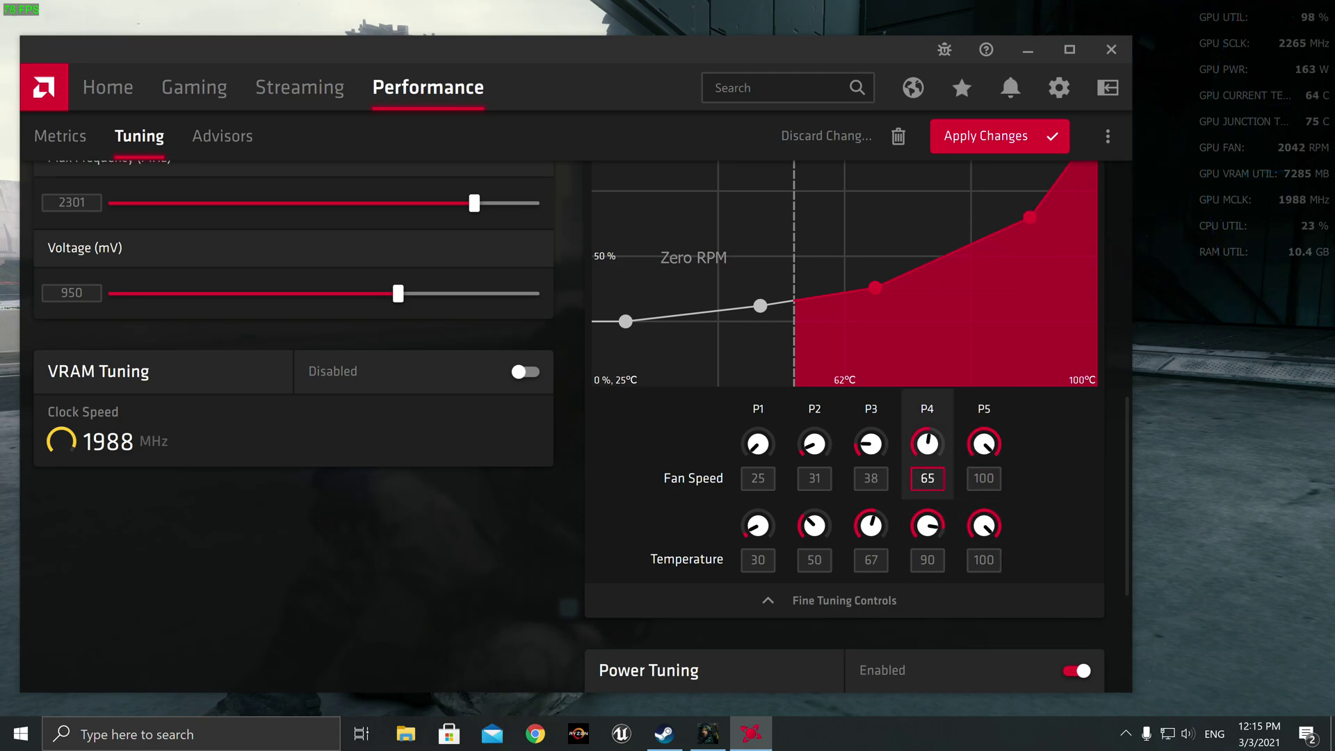
{"action": "left_click", "coordinate": [925, 474]}
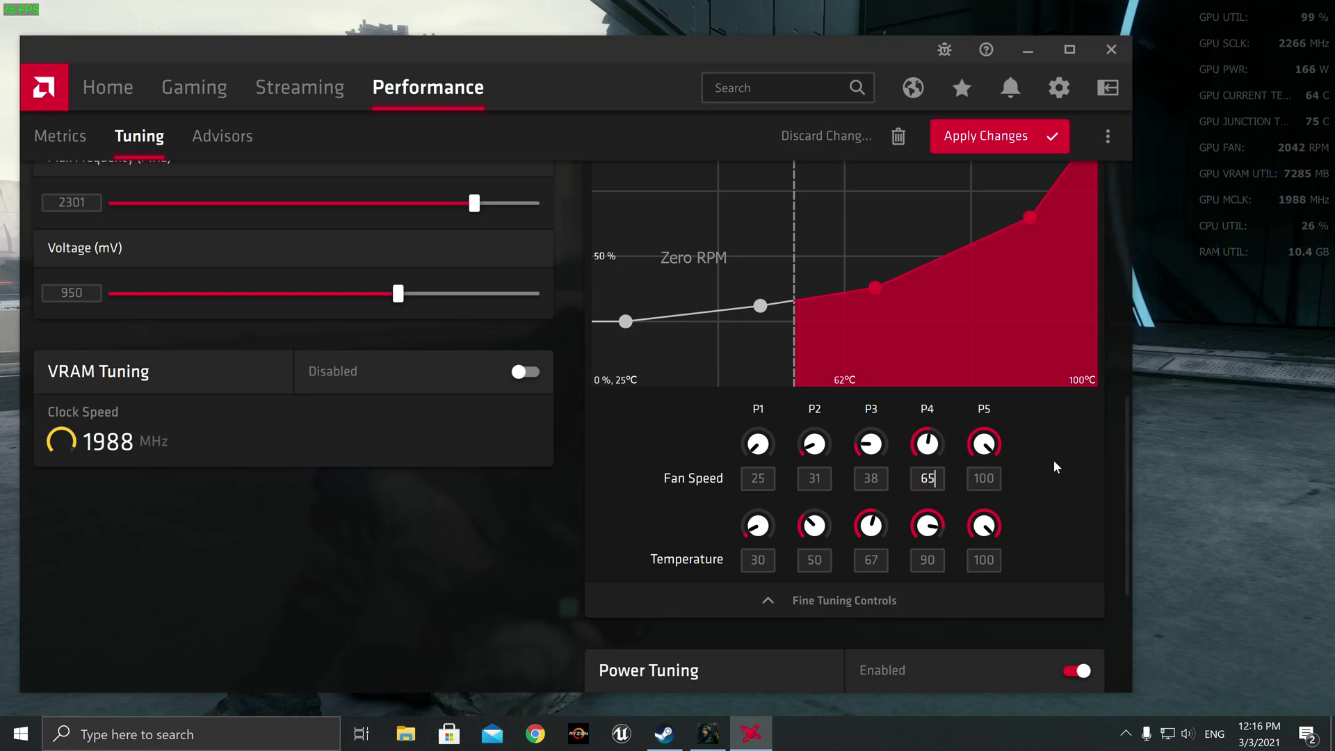
{"action": "scroll", "coordinate": [1053, 460], "scroll_direction": "up", "scroll_amount": 3}
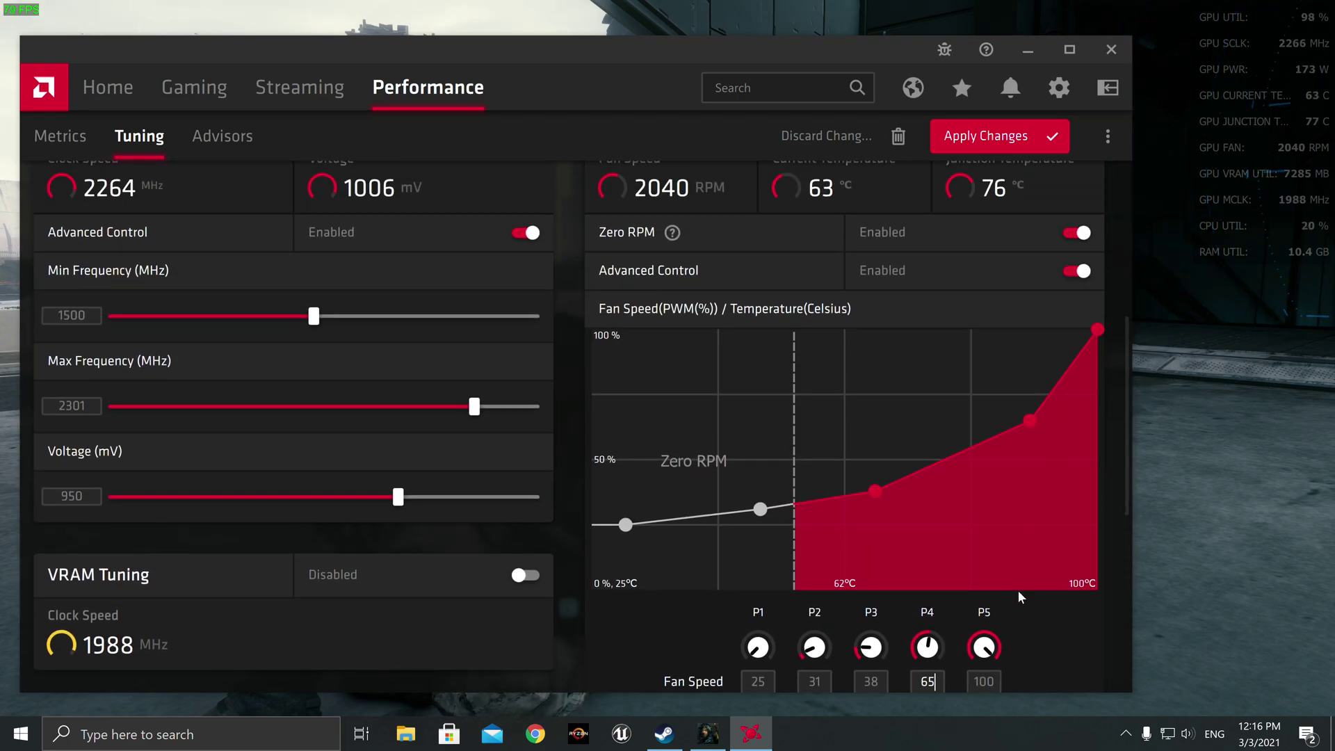
- Flatten the lower fan curve by moving P3 to 25 % fan speed at 70 °C, and apply the change
{"action": "scroll", "coordinate": [1020, 589], "scroll_direction": "down", "scroll_amount": 3}
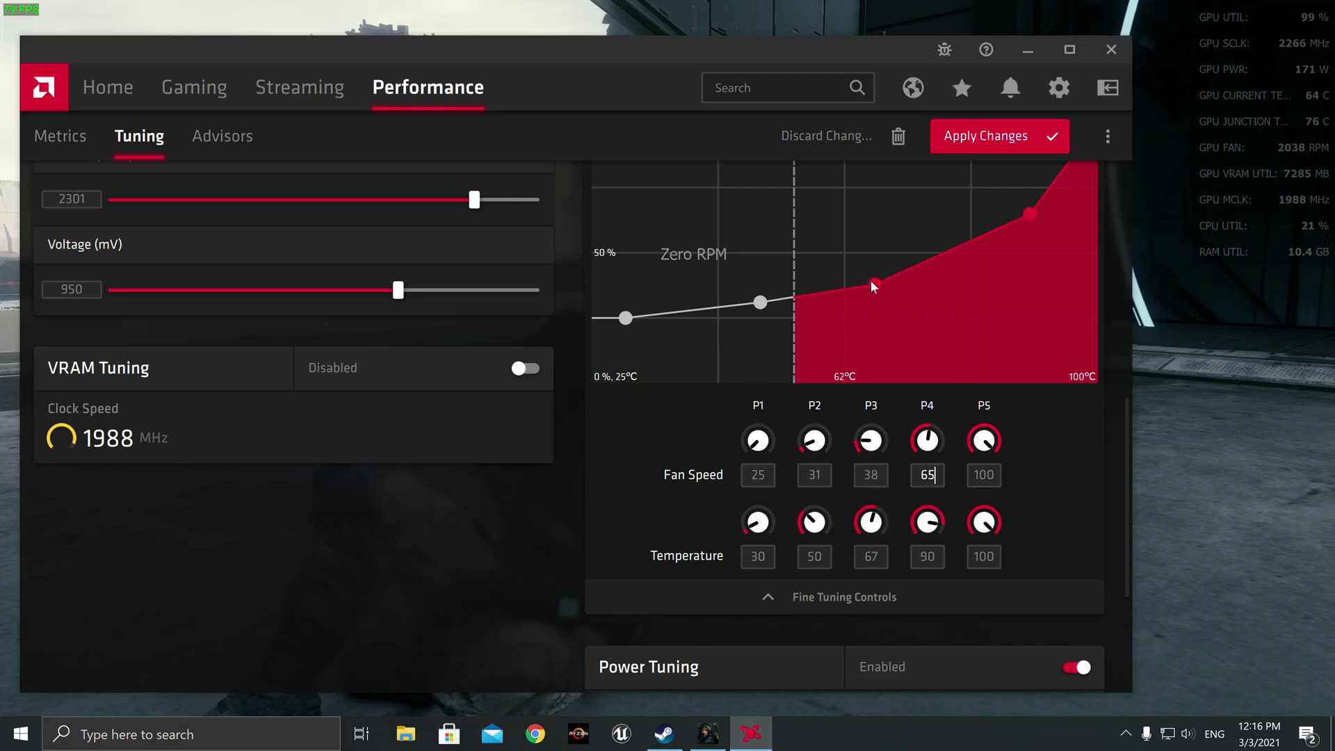
{"action": "left_click_drag", "start_coordinate": [876, 288], "coordinate": [898, 341]}
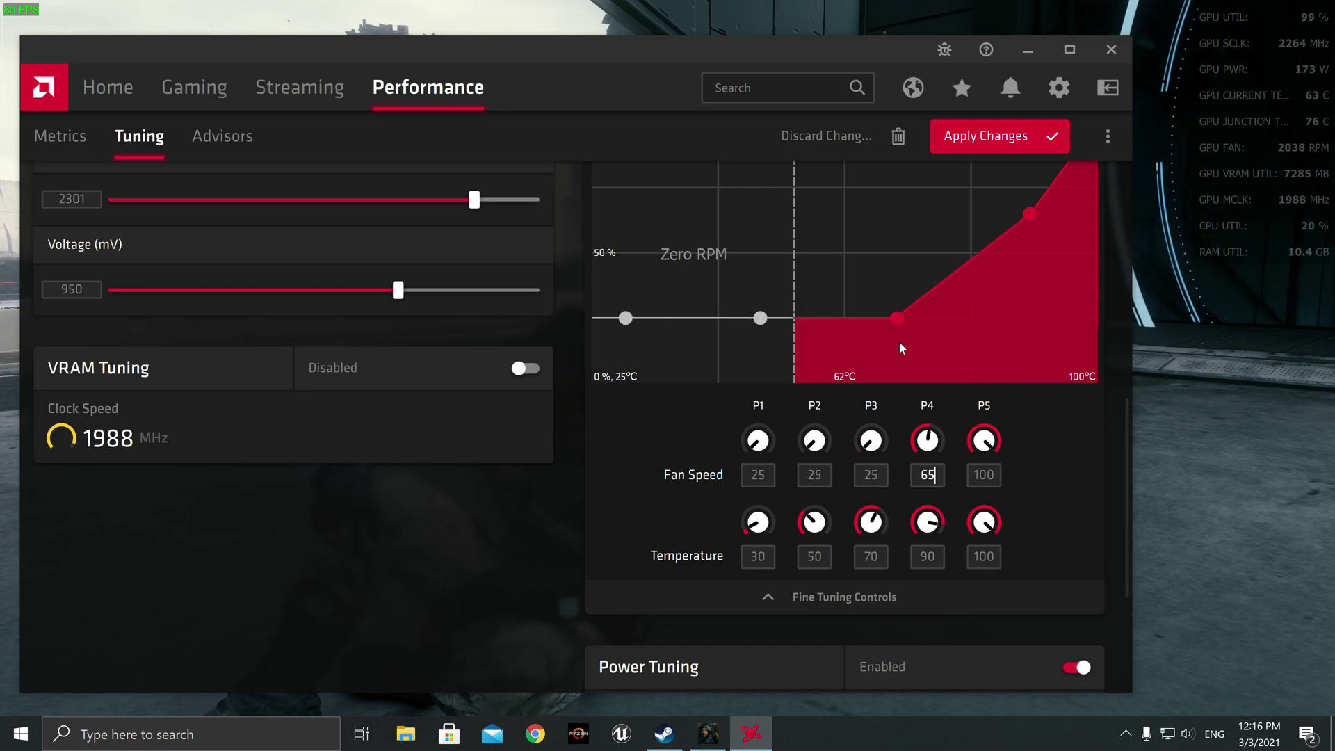
{"action": "left_click", "coordinate": [991, 135]}
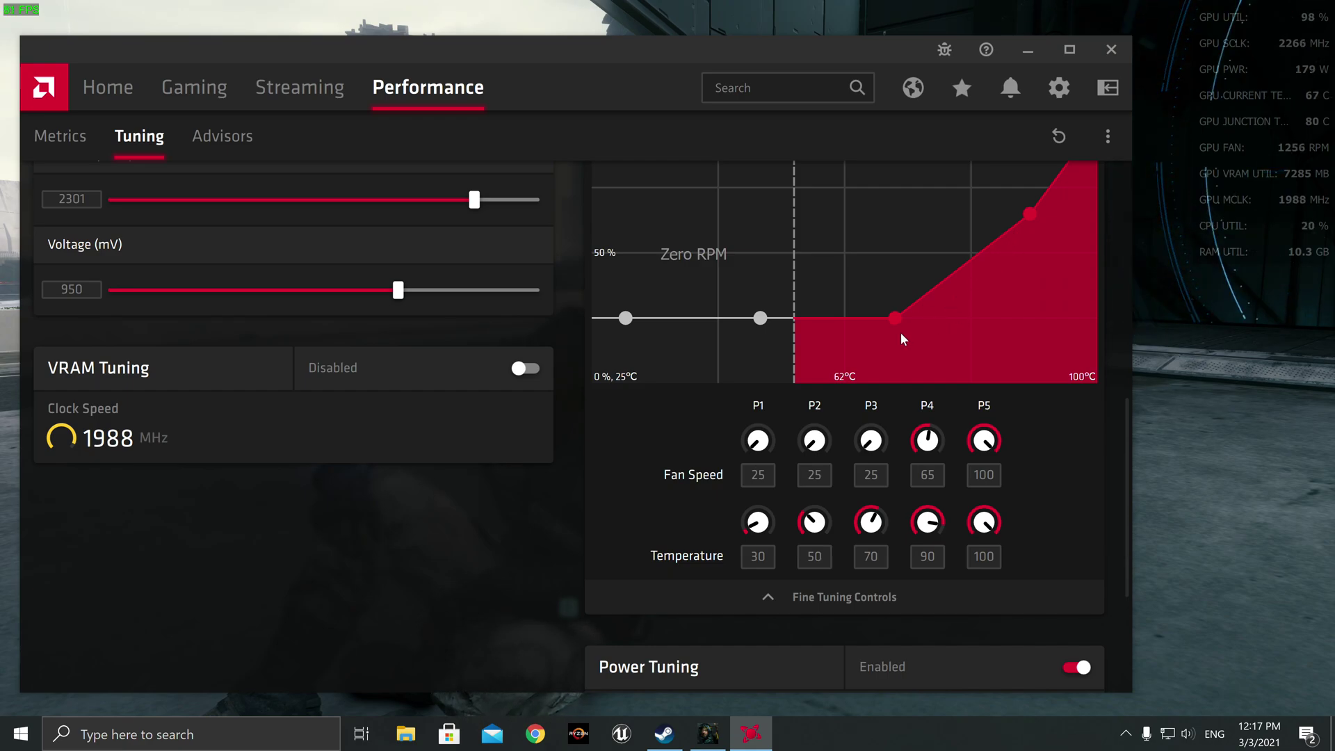
- Reshape the fan curve with P1 at 25 % and 70 °C, P2 at 45 % and 80 °C, and P3 at 55 % and 85 °C
{"action": "left_click_drag", "start_coordinate": [901, 314], "coordinate": [967, 269]}
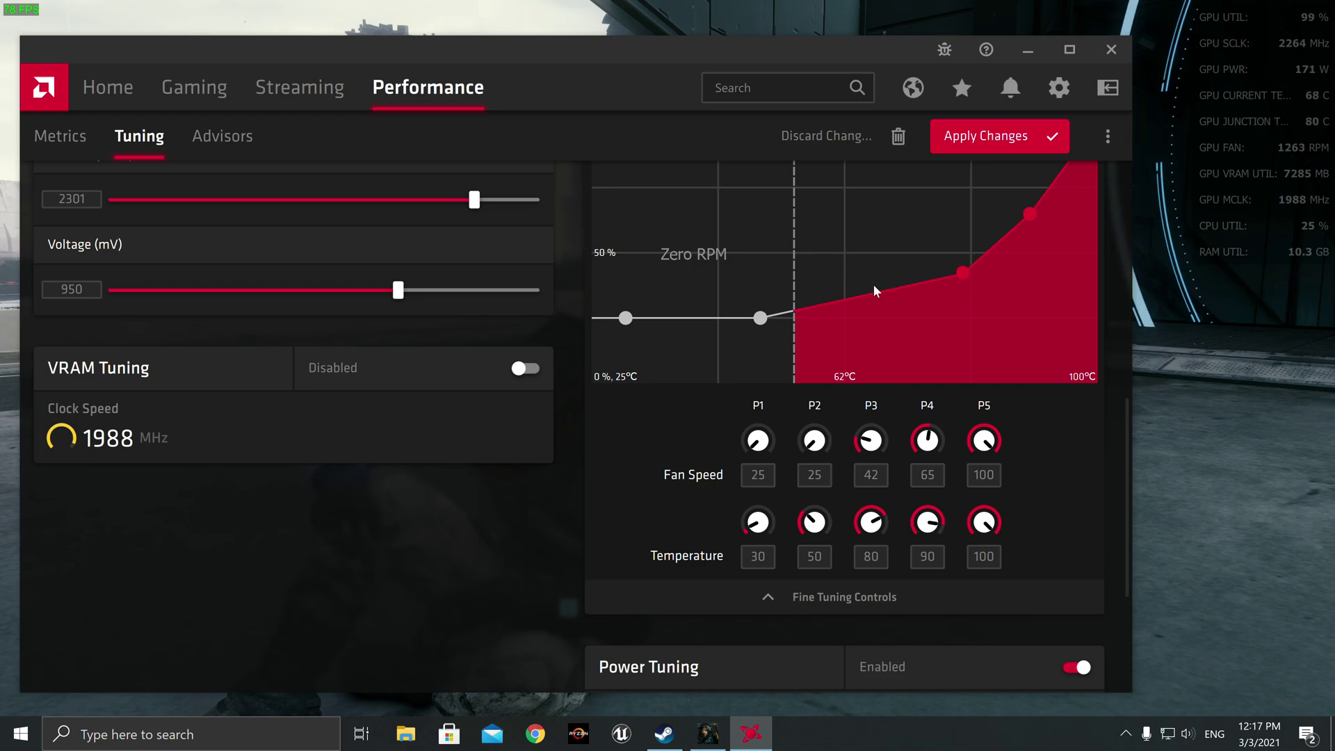
{"action": "left_click_drag", "start_coordinate": [767, 329], "coordinate": [900, 340]}
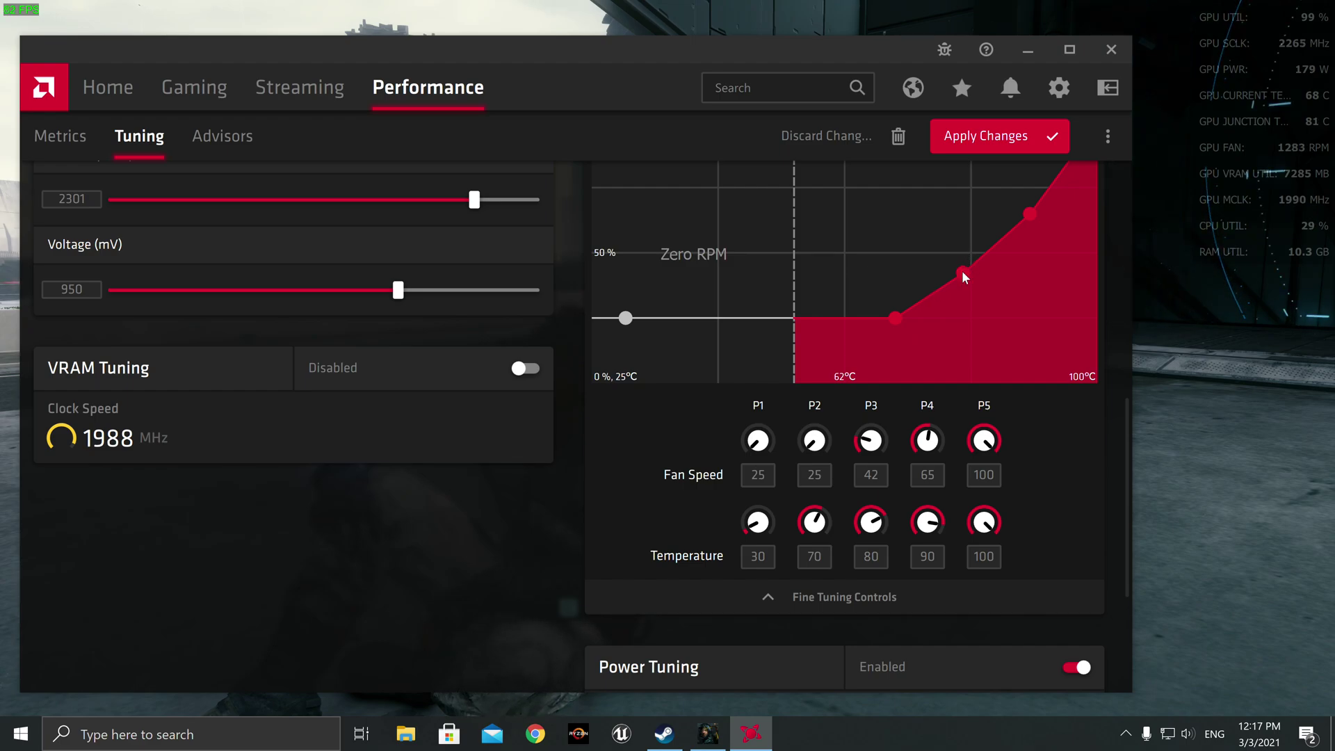
{"action": "left_click_drag", "start_coordinate": [963, 269], "coordinate": [963, 265]}
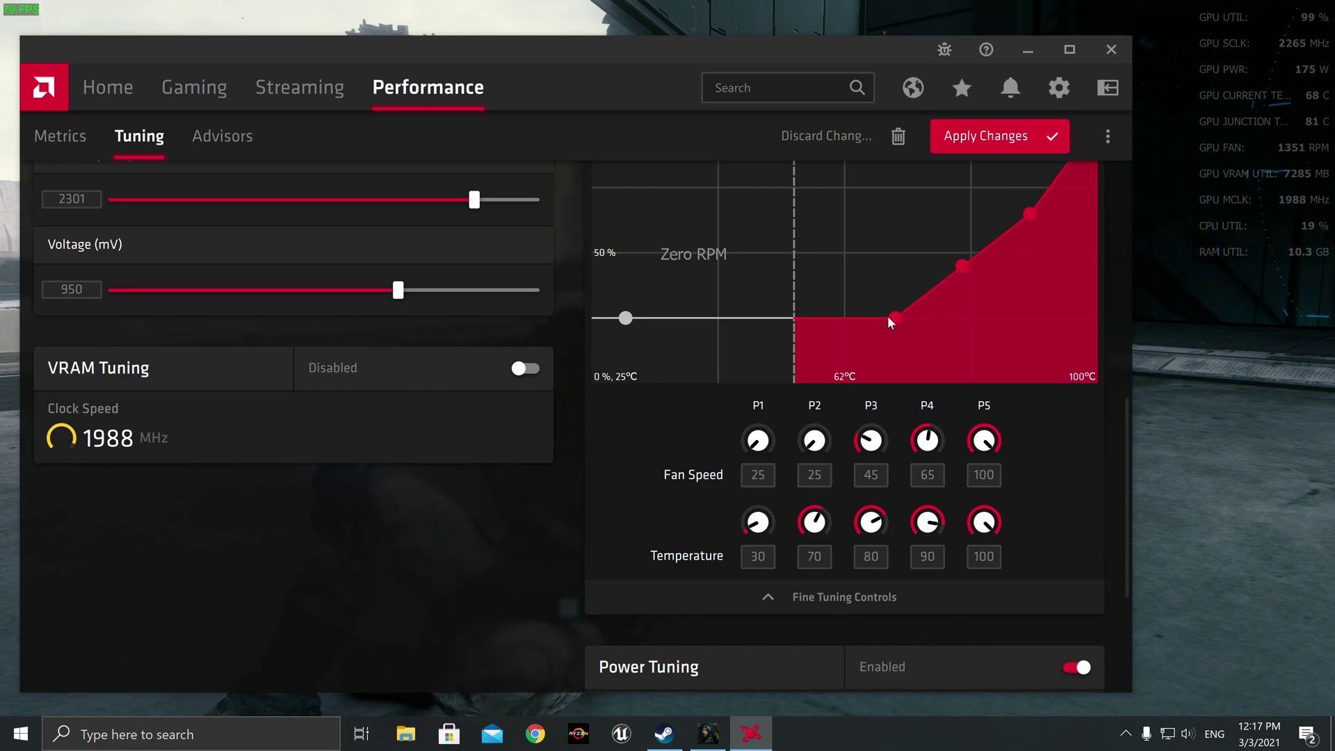
{"action": "left_click_drag", "start_coordinate": [959, 274], "coordinate": [1003, 239]}
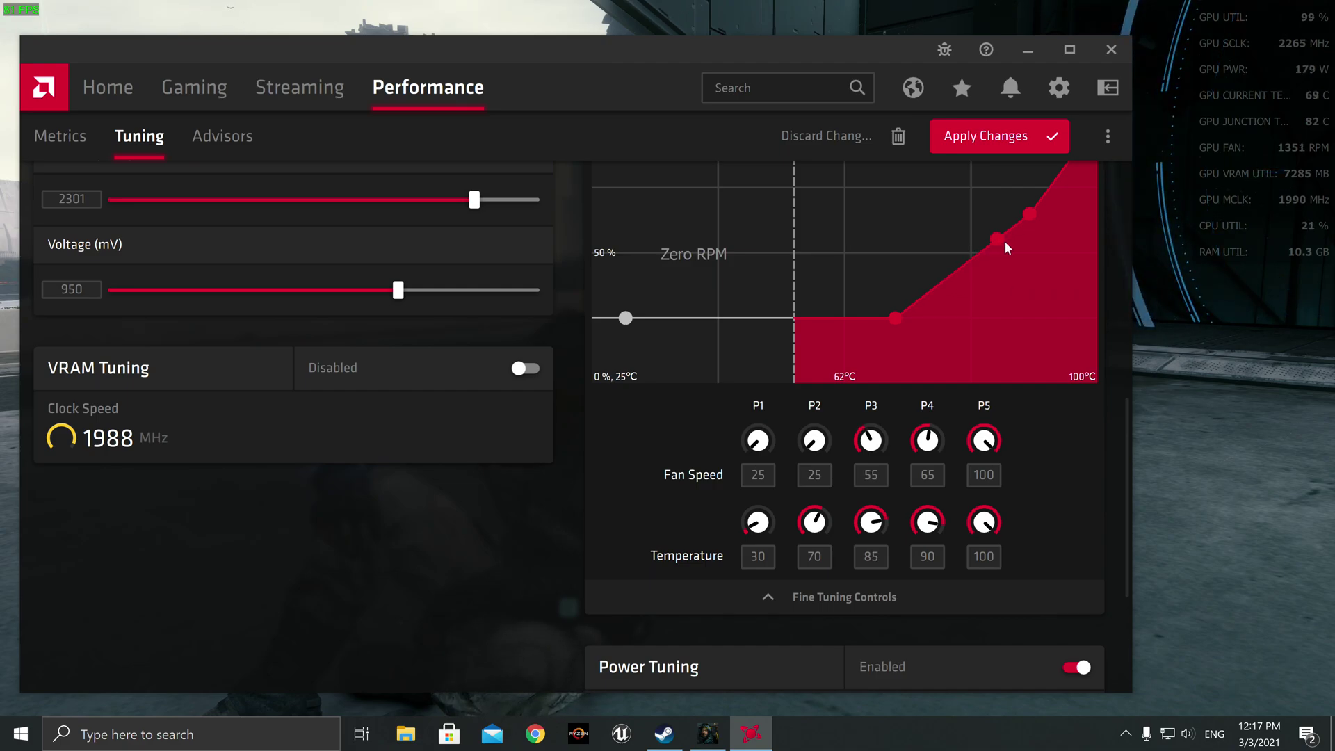
{"action": "left_click_drag", "start_coordinate": [925, 304], "coordinate": [995, 260]}
{"action": "left_click_drag", "start_coordinate": [628, 319], "coordinate": [900, 336]}
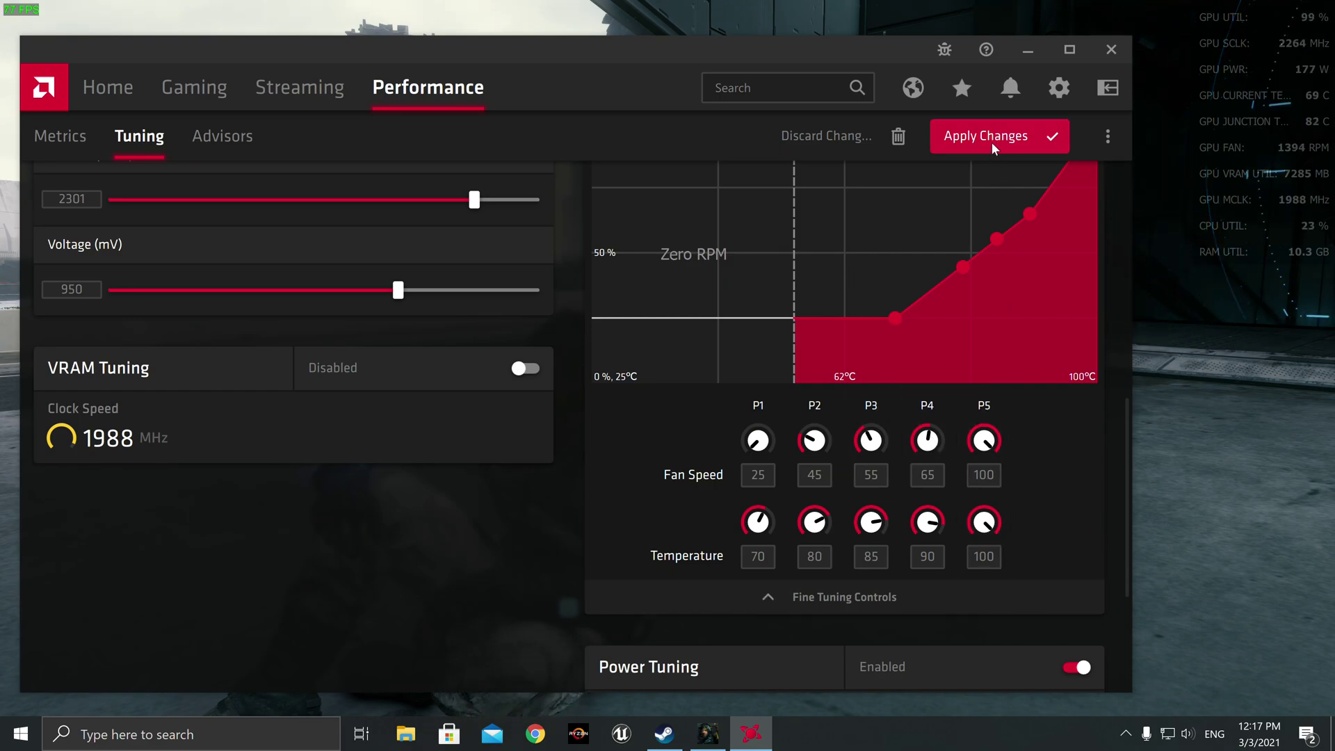
- Disable Fan Tuning for the RX 6800 and apply the change
{"action": "scroll", "coordinate": [1022, 300], "scroll_direction": "up", "scroll_amount": 3}
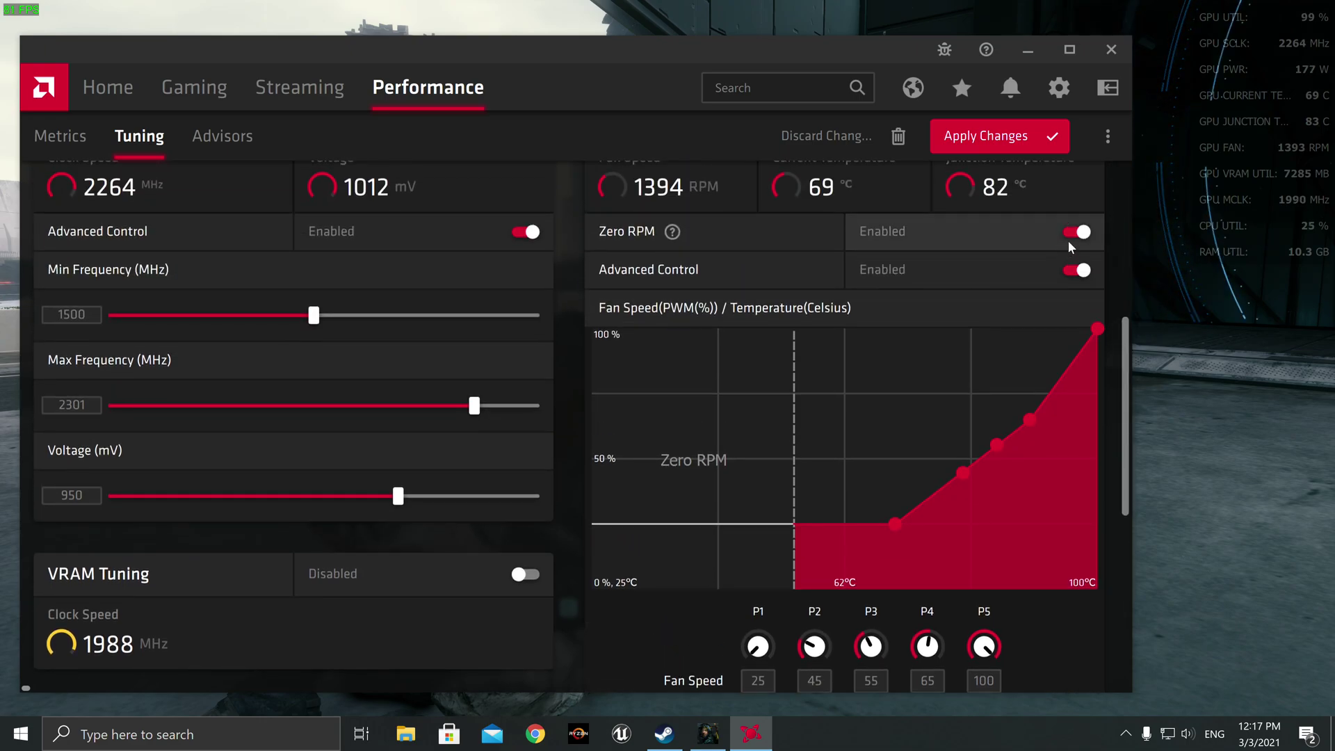
{"action": "scroll", "coordinate": [994, 403], "scroll_direction": "down", "scroll_amount": 2}
{"action": "scroll", "coordinate": [1030, 428], "scroll_direction": "up", "scroll_amount": 2}
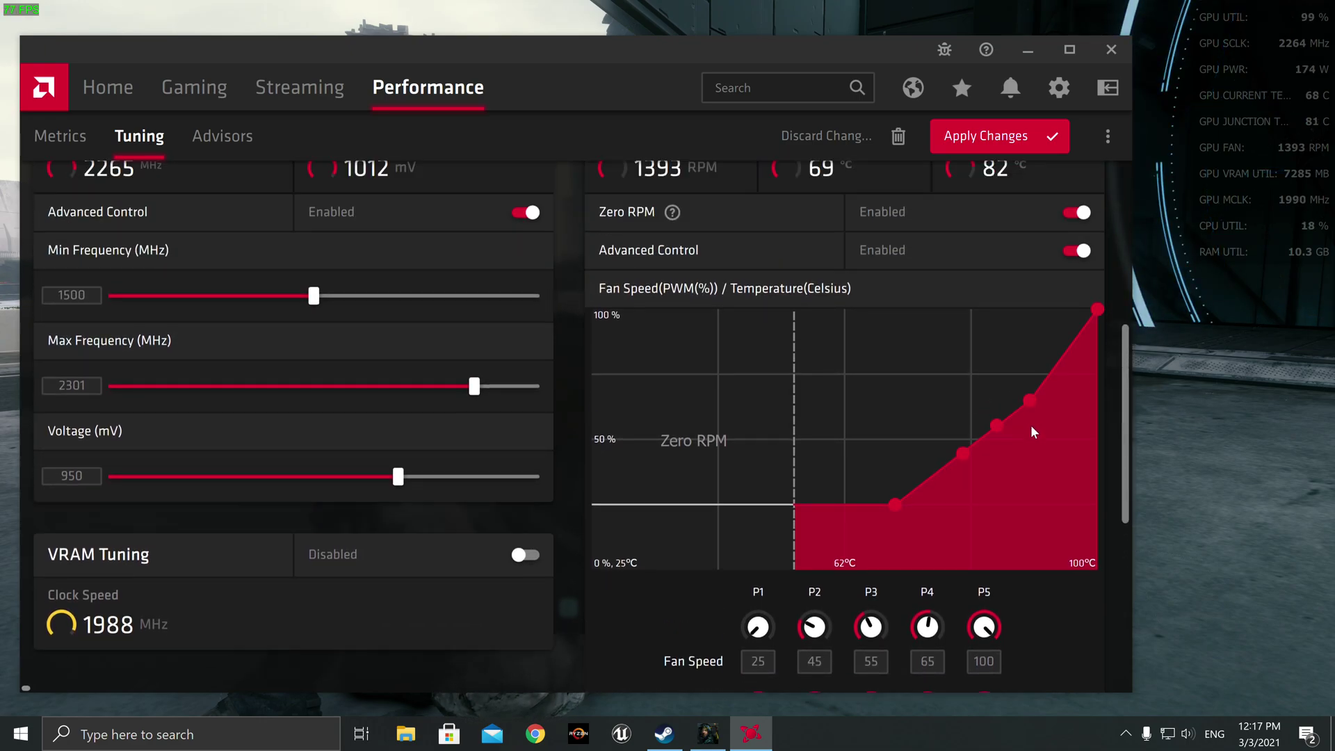
{"action": "scroll", "coordinate": [1030, 425], "scroll_direction": "up", "scroll_amount": 5}
{"action": "left_click", "coordinate": [1077, 433]}
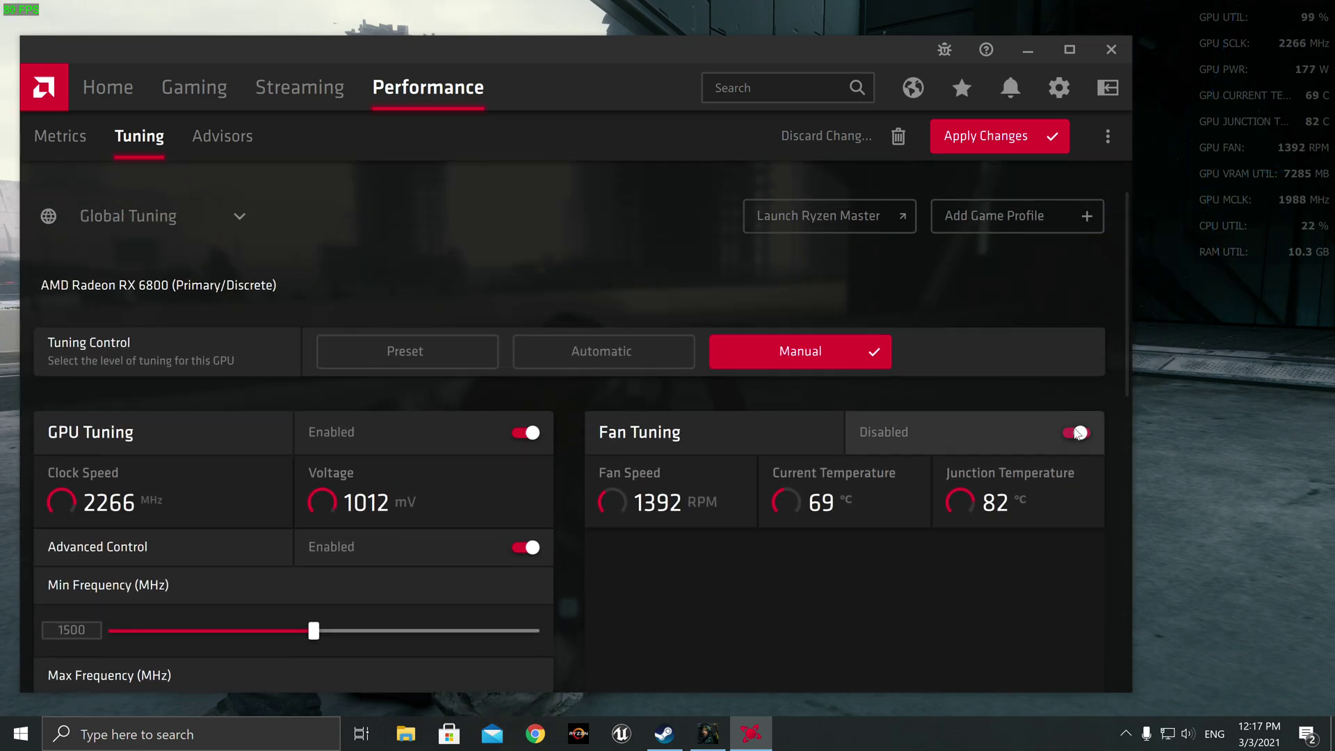
{"action": "left_click", "coordinate": [973, 136]}
- Lower the Power Limit to 10 % and apply the change
{"action": "scroll", "coordinate": [1013, 450], "scroll_direction": "down", "scroll_amount": 2}
{"action": "scroll", "coordinate": [1012, 451], "scroll_direction": "down", "scroll_amount": 3}
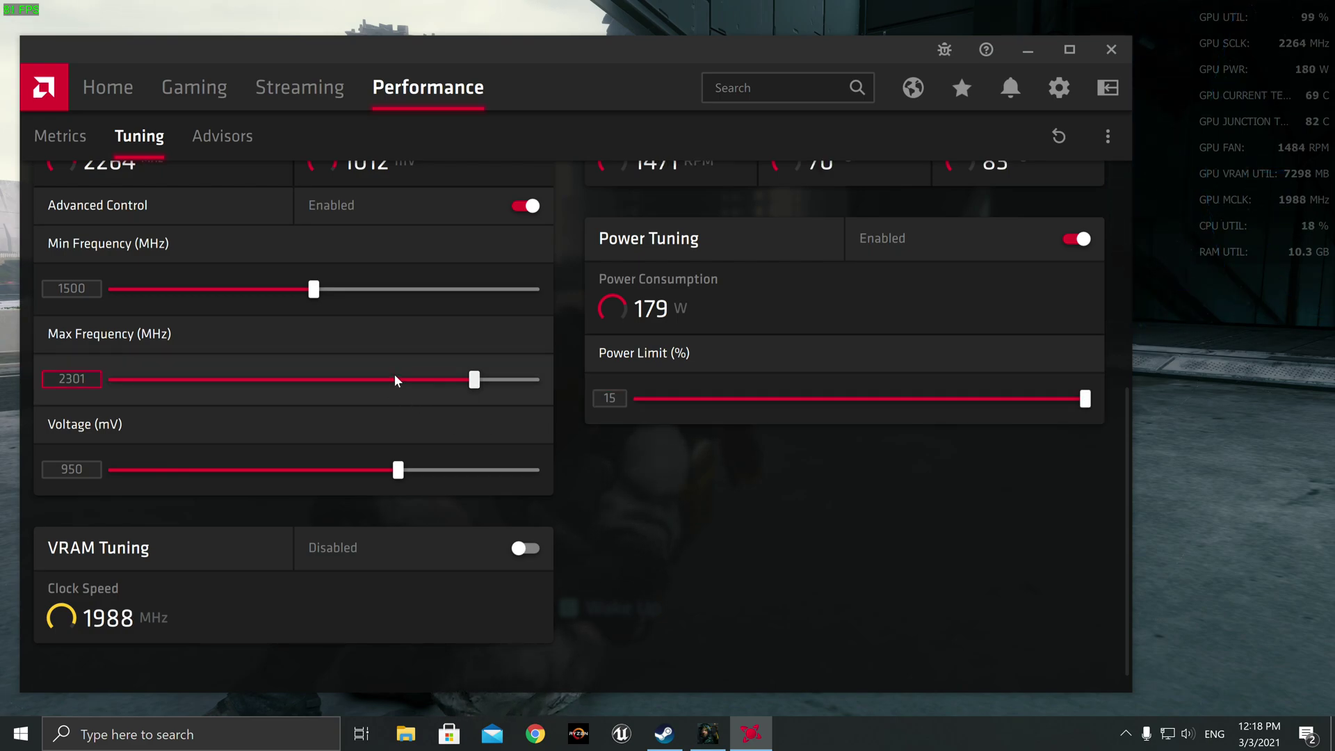
{"action": "left_click", "coordinate": [1086, 406]}
{"action": "left_click_drag", "start_coordinate": [1050, 421], "coordinate": [1011, 417]}
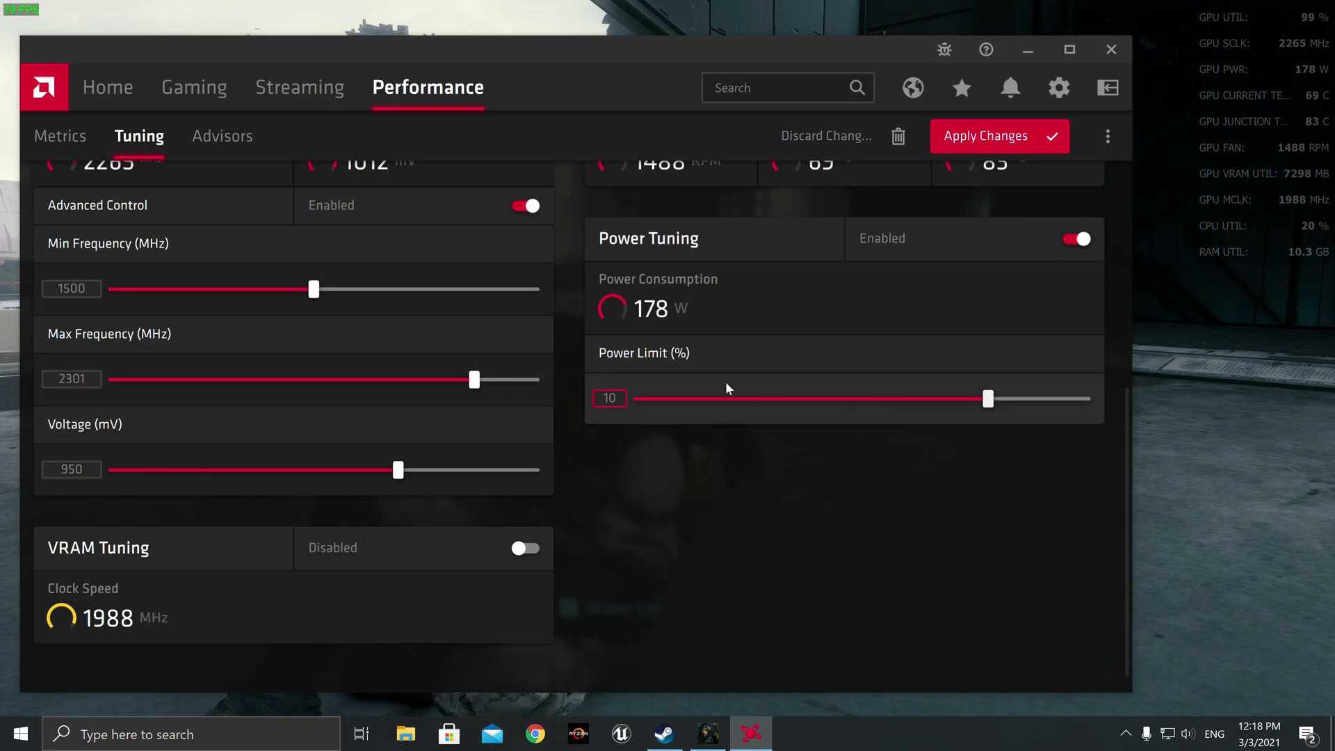
{"action": "left_click_drag", "start_coordinate": [988, 398], "coordinate": [942, 399]}
{"action": "left_click_drag", "start_coordinate": [582, 434], "coordinate": [459, 453]}
{"action": "left_click_drag", "start_coordinate": [977, 429], "coordinate": [1004, 417]}
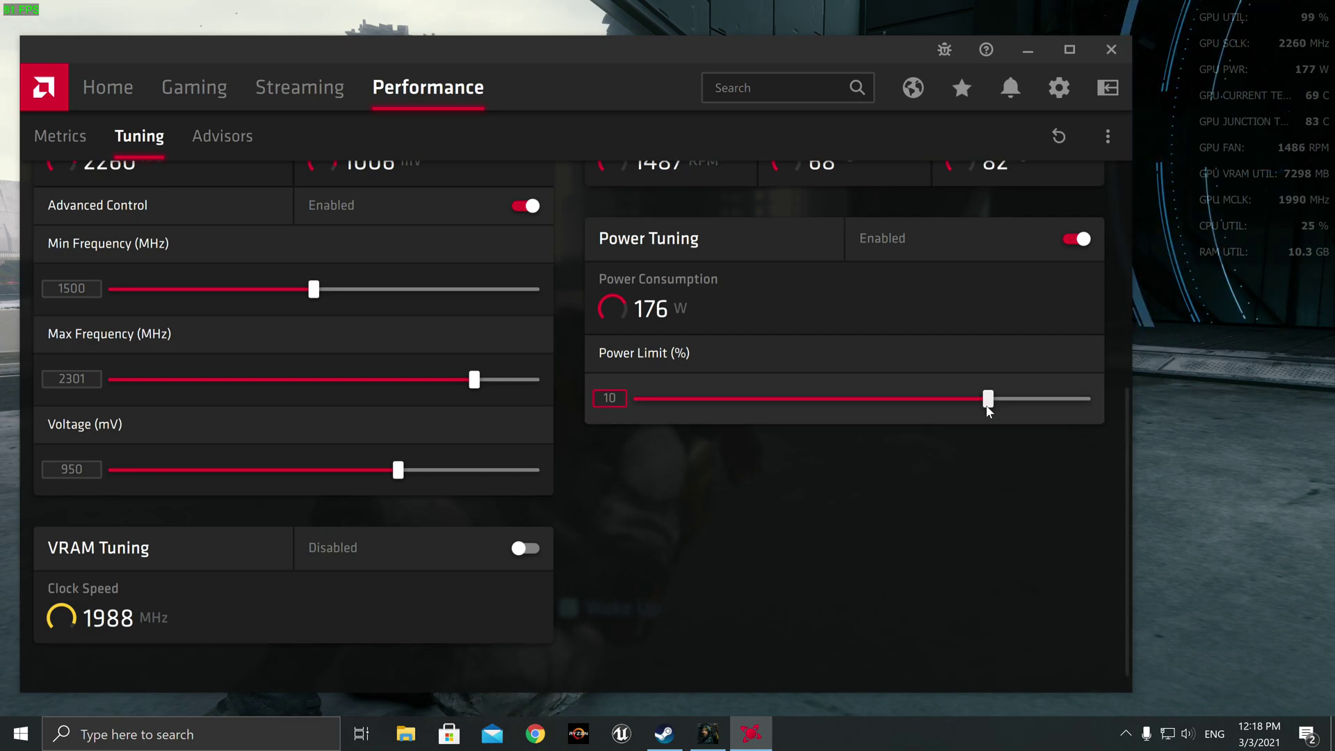
- Raise the Power Limit to 15 % and apply the change
{"action": "left_click", "coordinate": [988, 401]}
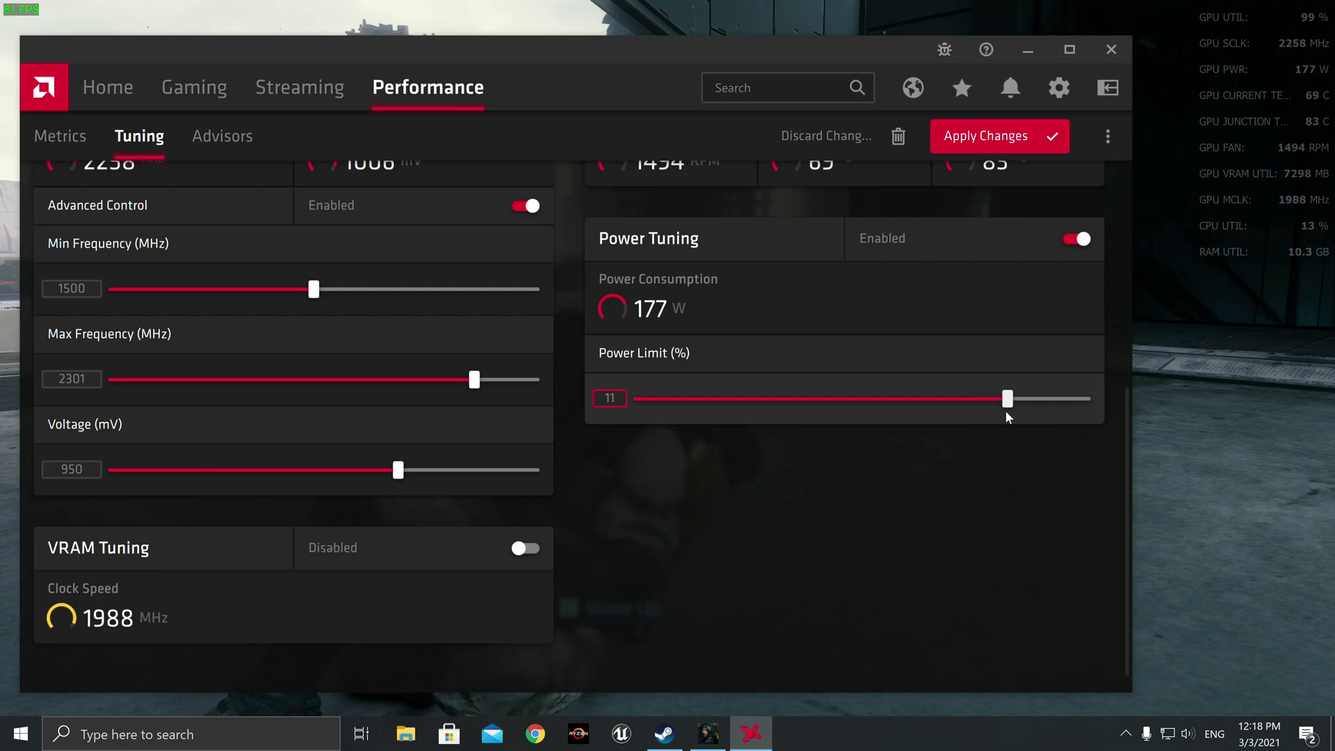
{"action": "left_click_drag", "start_coordinate": [1015, 420], "coordinate": [1084, 399]}
{"action": "left_click", "coordinate": [976, 143]}
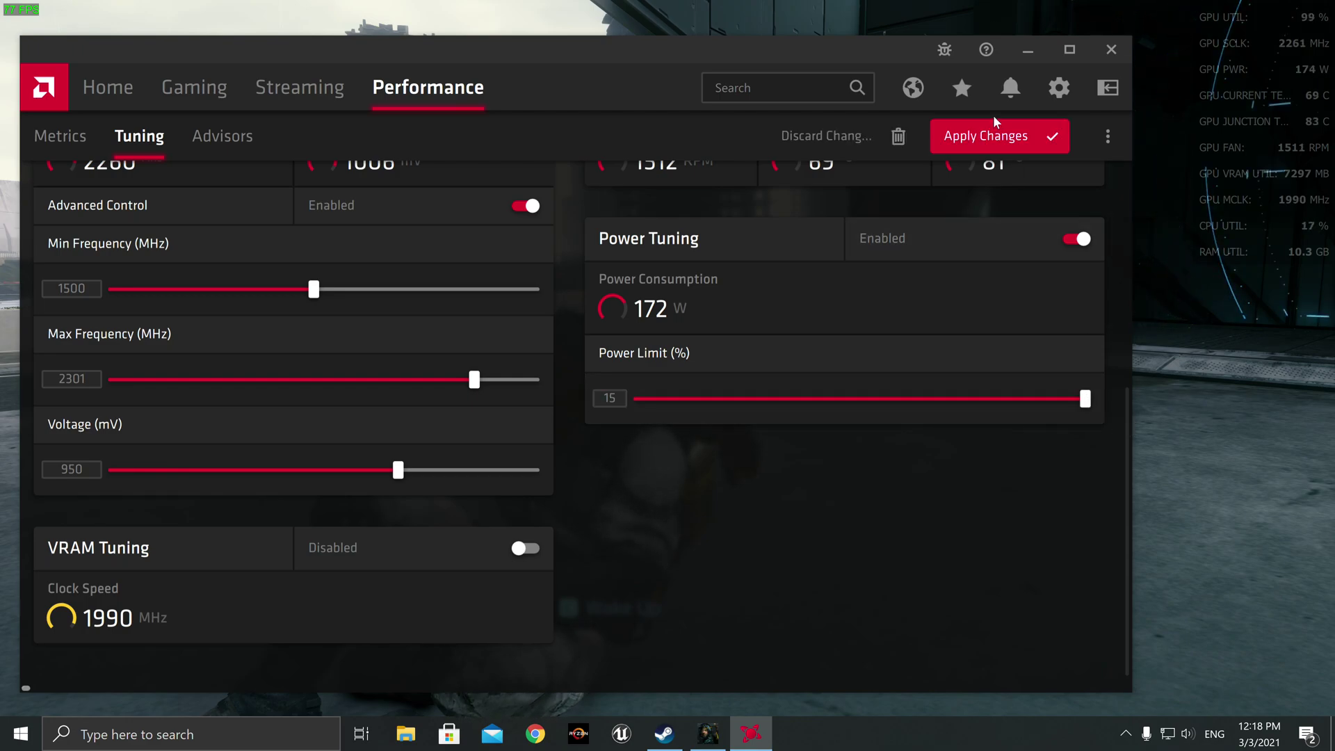
{"action": "left_click", "coordinate": [996, 141]}
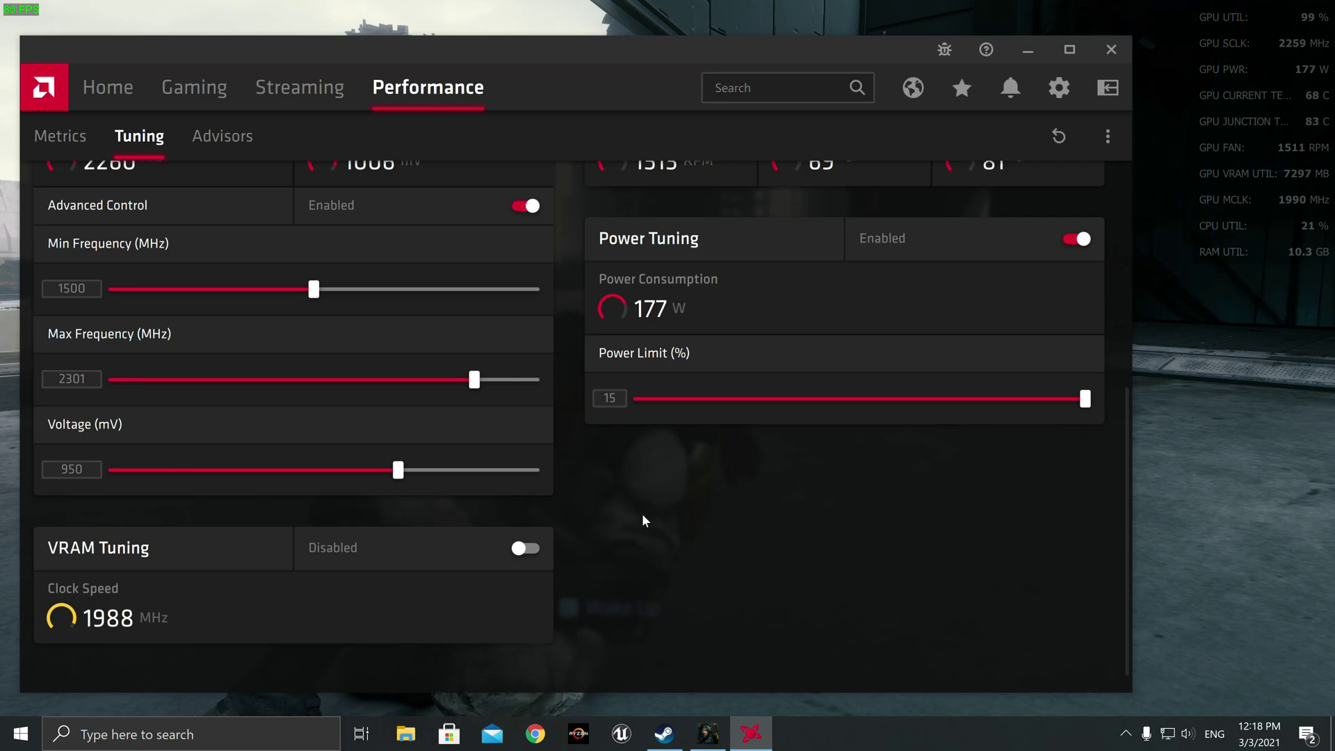
- Apply a minimum GPU frequency of 500 MHz, and return it to 1500 MHz with that change applied as well
{"action": "scroll", "coordinate": [551, 545], "scroll_direction": "up", "scroll_amount": 3}
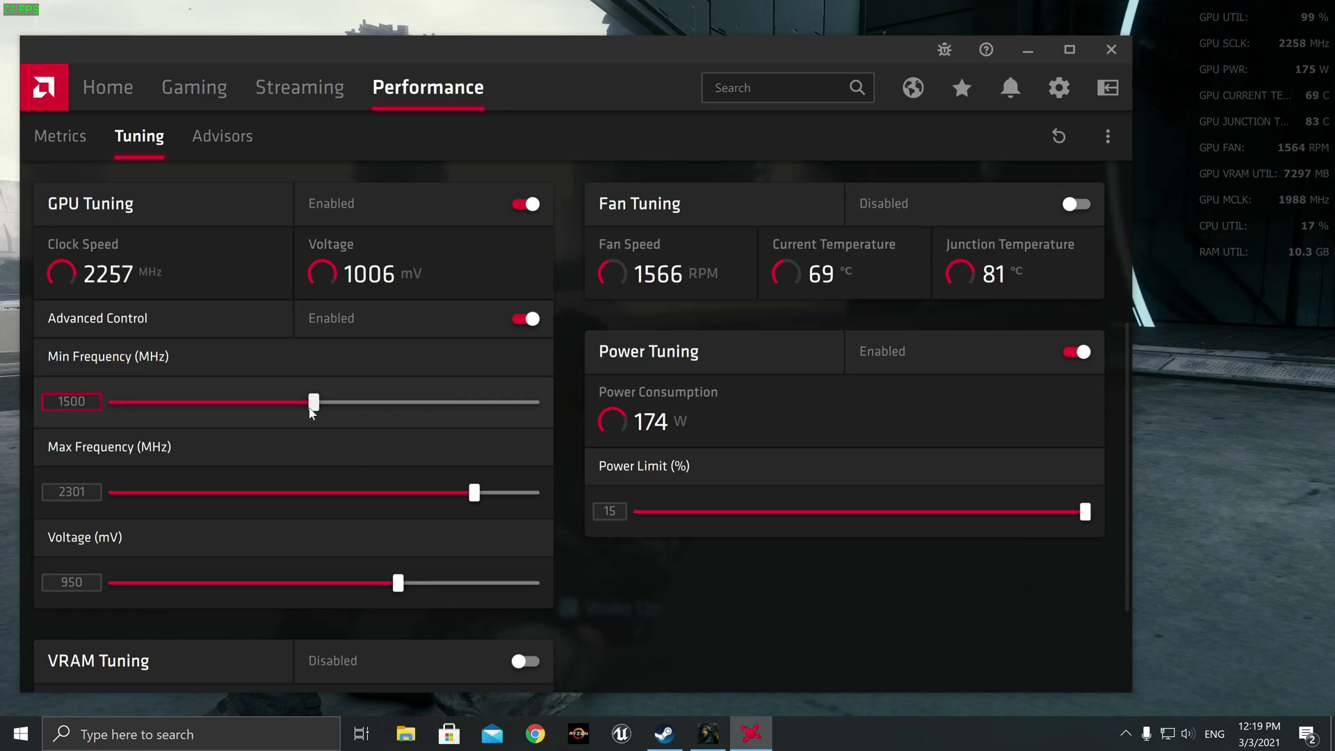
{"action": "left_click_drag", "start_coordinate": [111, 418], "coordinate": [108, 417]}
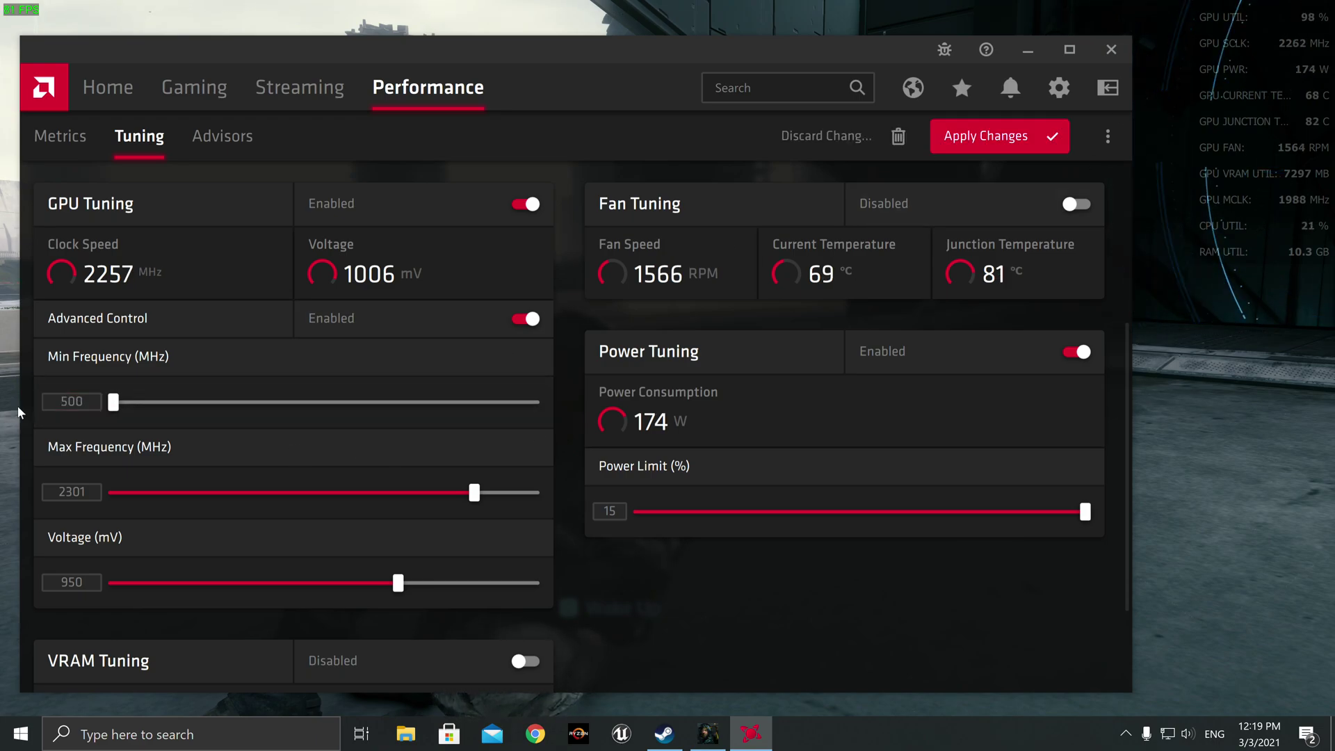
{"action": "left_click", "coordinate": [1027, 137]}
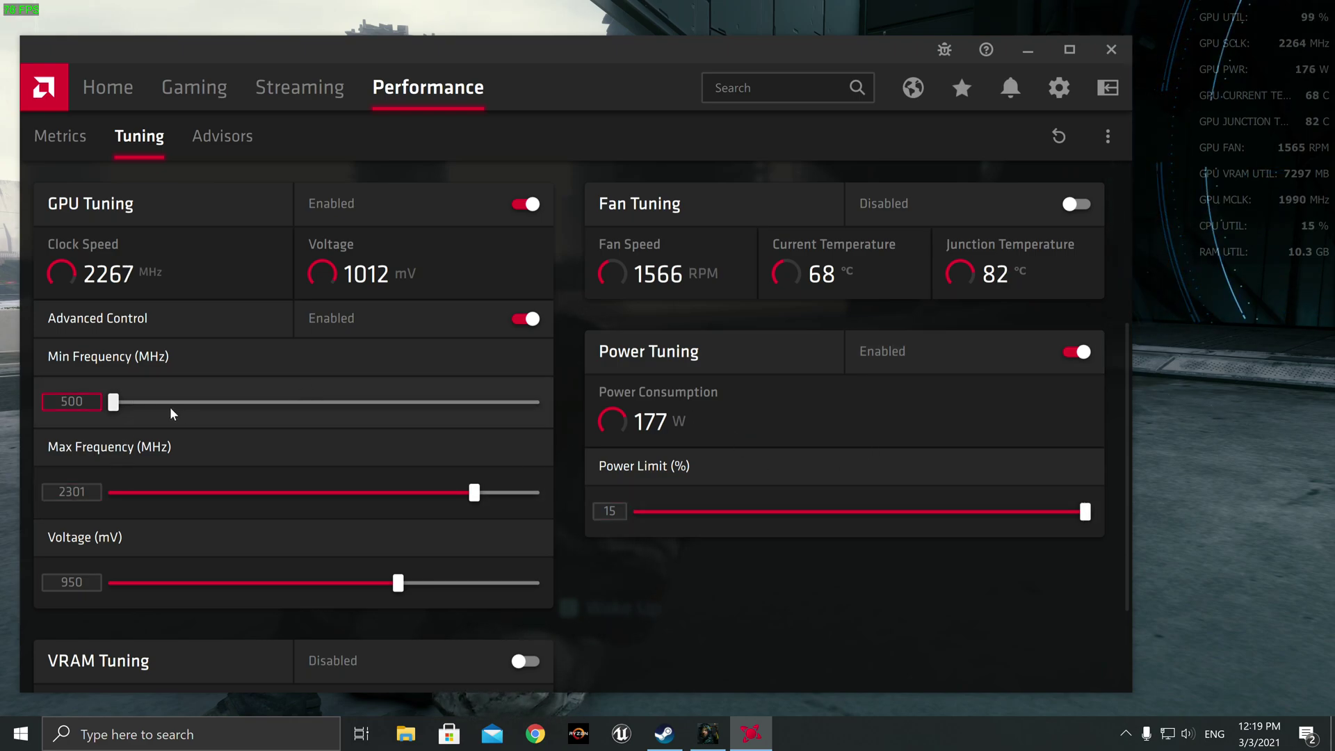
{"action": "left_click_drag", "start_coordinate": [116, 415], "coordinate": [316, 435]}
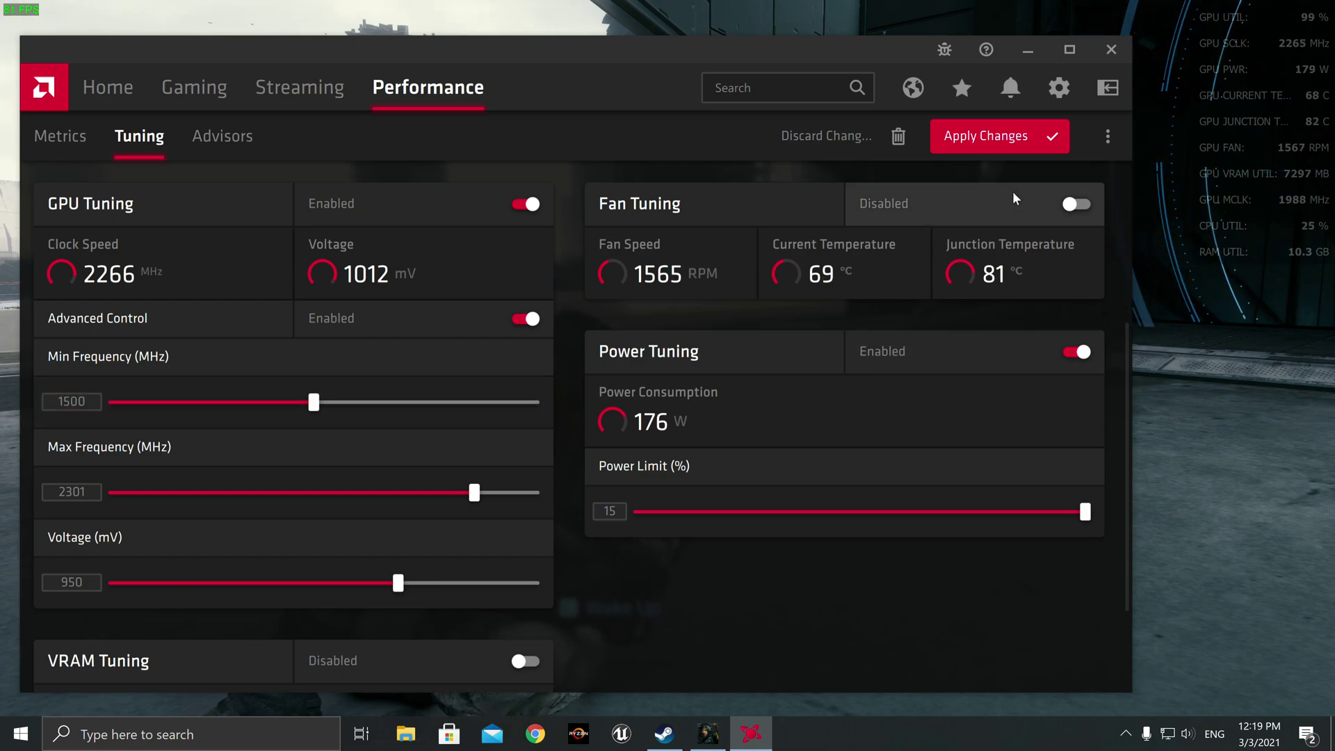
{"action": "left_click", "coordinate": [995, 138]}
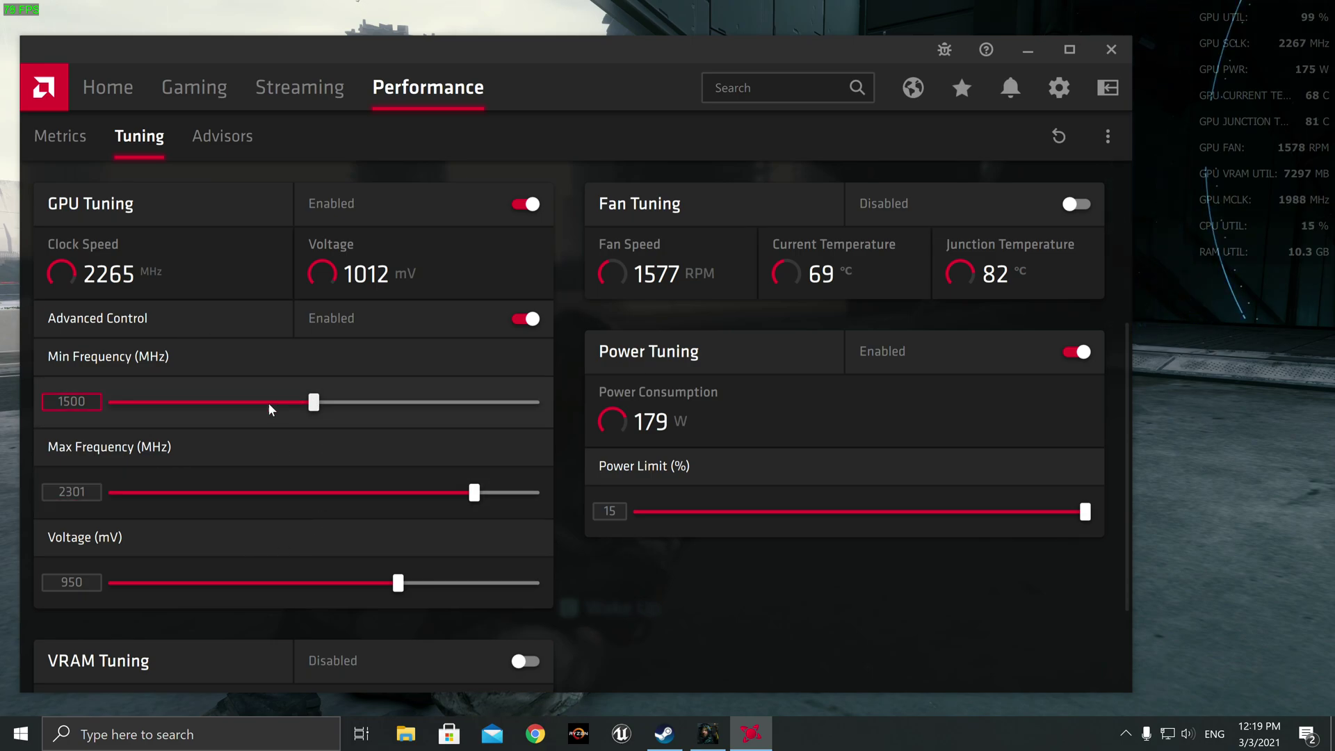
{"action": "scroll", "coordinate": [585, 577], "scroll_direction": "up", "scroll_amount": 1}
{"action": "scroll", "coordinate": [585, 577], "scroll_direction": "up", "scroll_amount": 3}
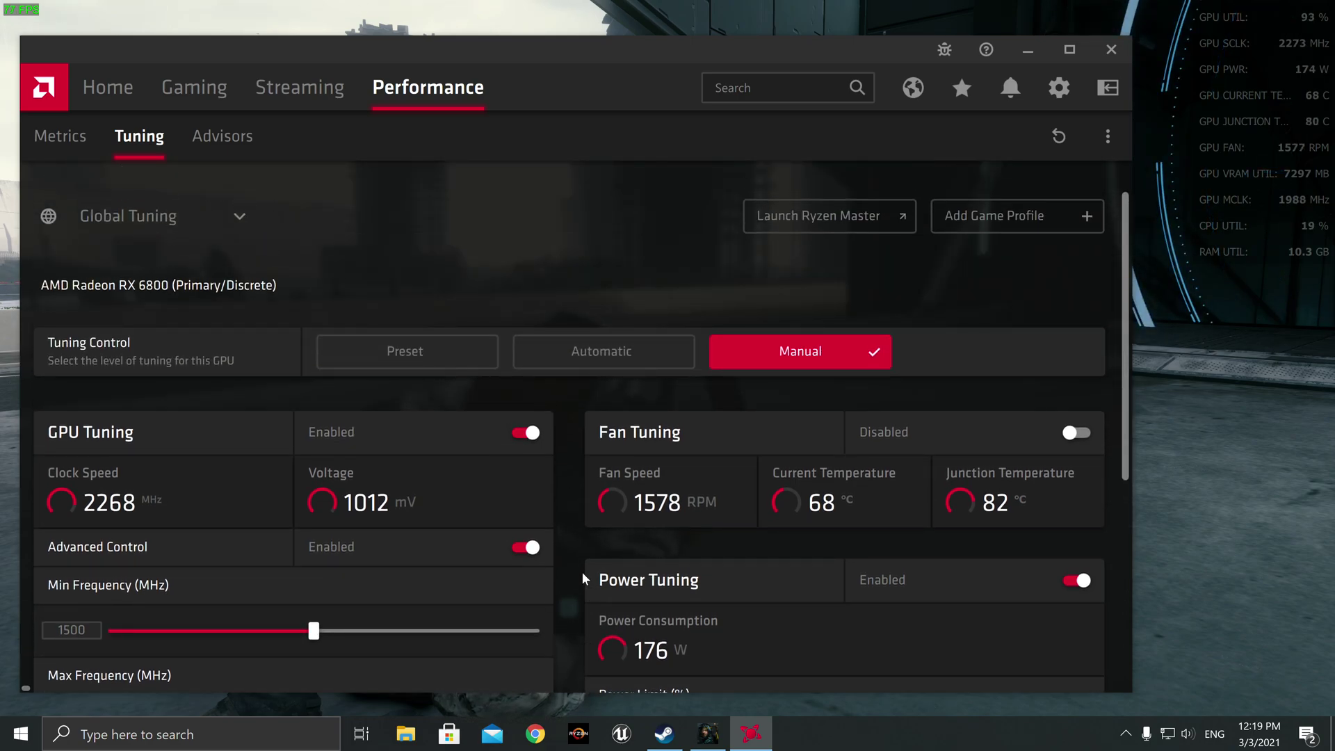
{"action": "scroll", "coordinate": [585, 577], "scroll_direction": "down", "scroll_amount": 5}
{"action": "scroll", "coordinate": [588, 592], "scroll_direction": "up", "scroll_amount": 2}
{"action": "scroll", "coordinate": [578, 596], "scroll_direction": "down", "scroll_amount": 1}
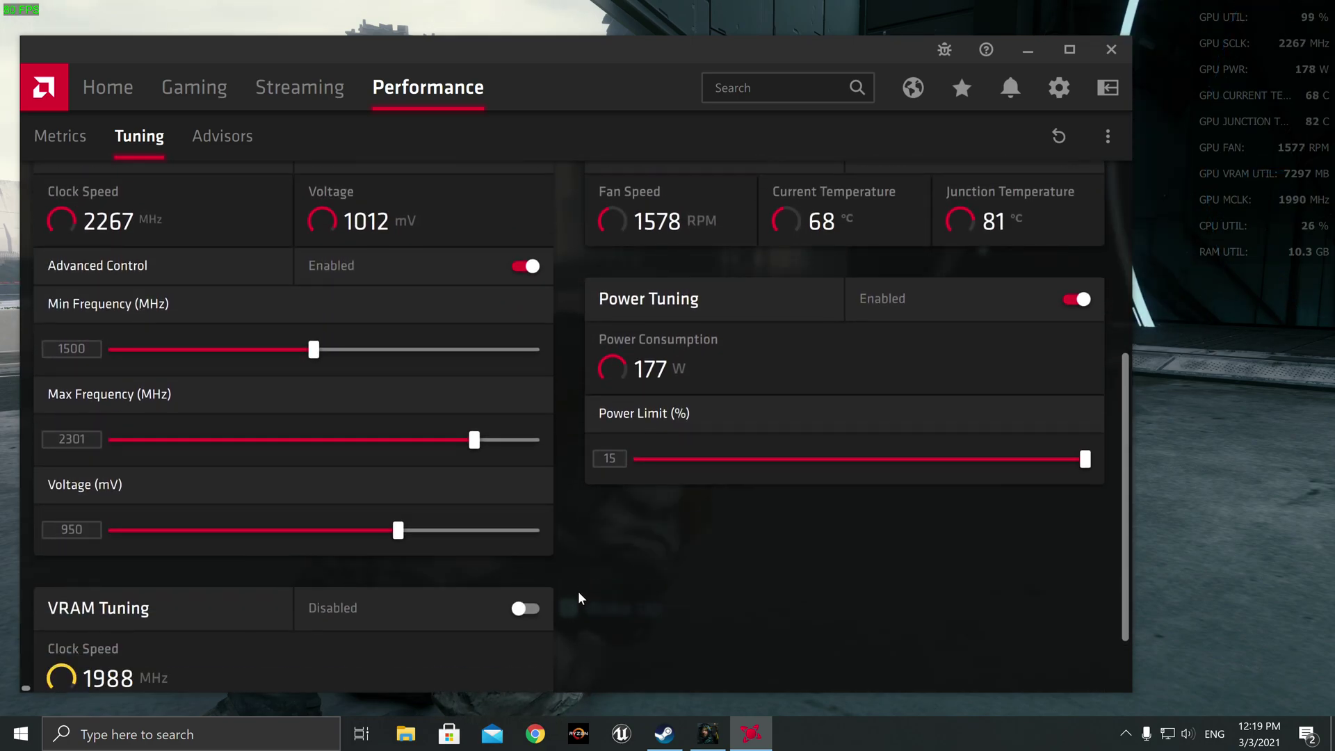
{"action": "scroll", "coordinate": [579, 597], "scroll_direction": "up", "scroll_amount": 5}
- Launch HWiNFO64 in sensors-only mode and dismiss its update notice
{"action": "key", "text": "super+s"}
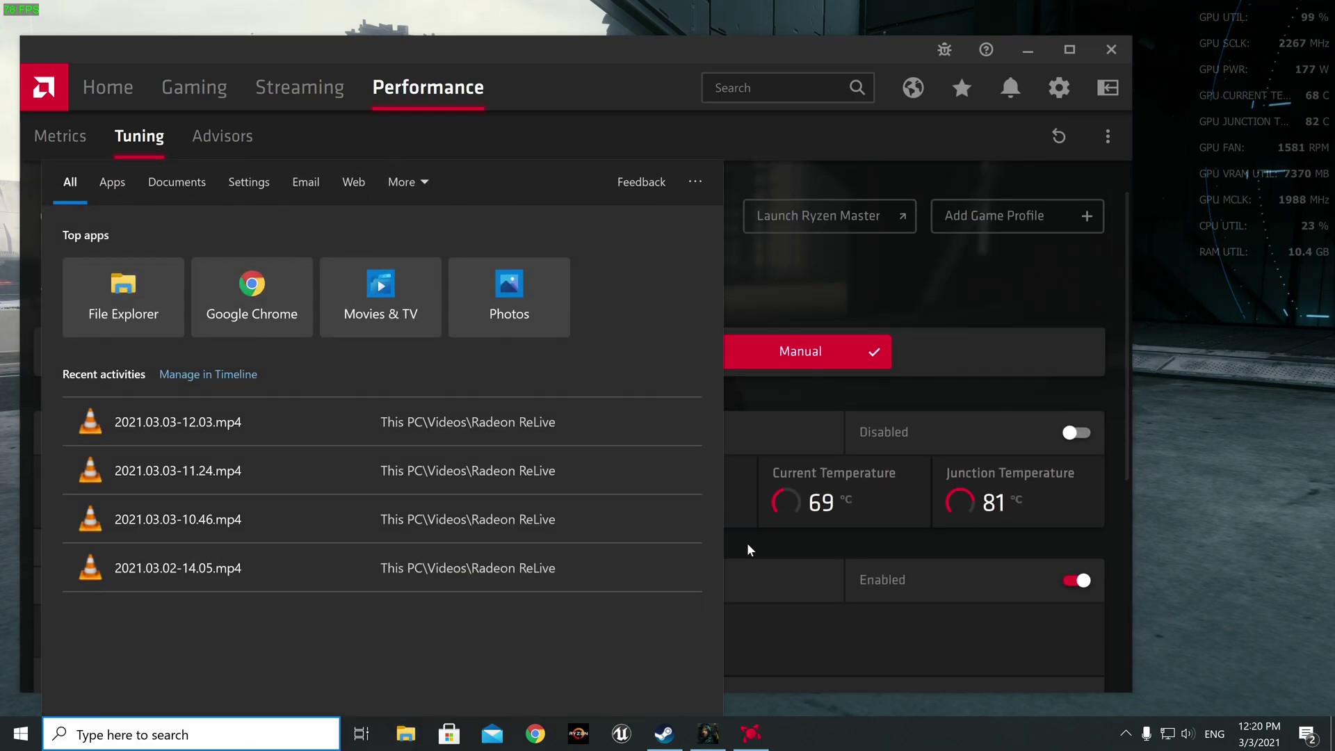
{"action": "type", "text": "hwin"}
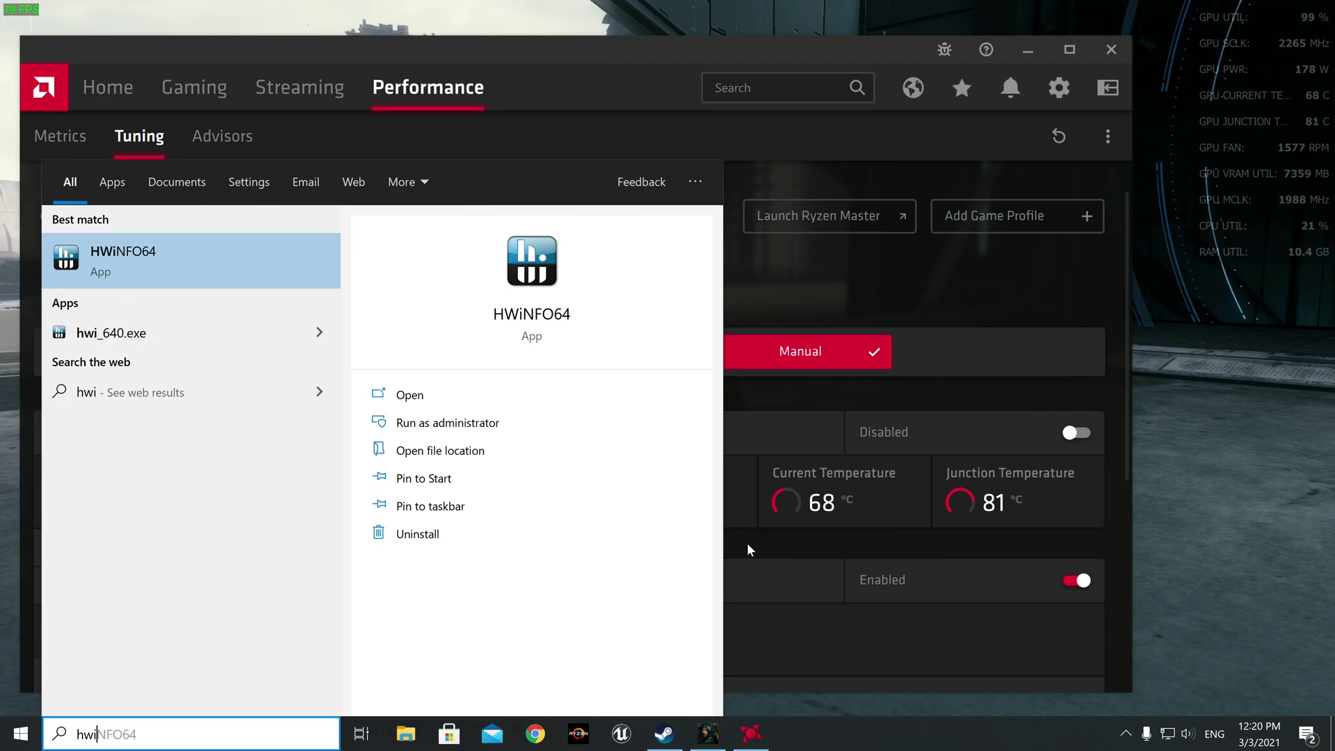
{"action": "left_click", "coordinate": [194, 277]}
{"action": "left_click", "coordinate": [629, 486]}
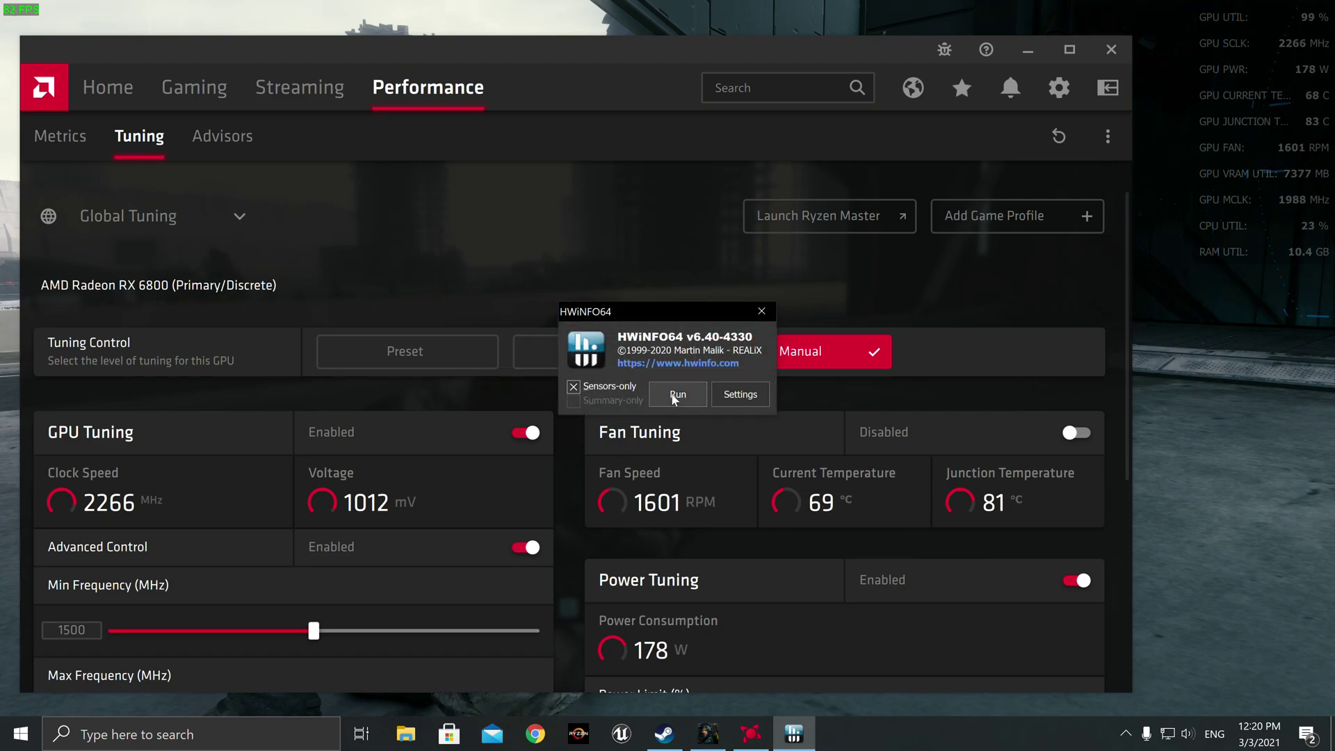
{"action": "left_click", "coordinate": [673, 394]}
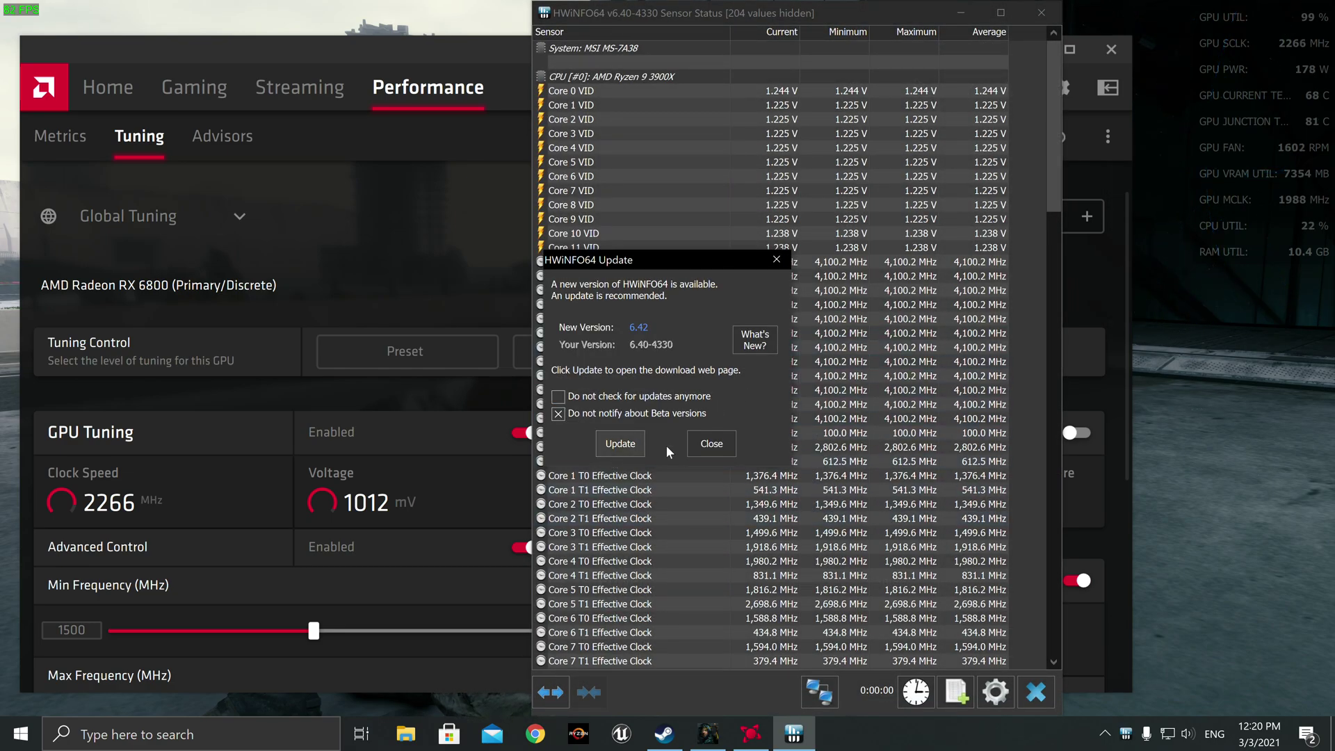
{"action": "left_click", "coordinate": [709, 444]}
- Examine the CPU voltages, core and effective clocks, memory clock, CPU temperatures and motherboard readings in the HWiNFO64 sensor list
{"action": "scroll", "coordinate": [696, 278], "scroll_direction": "down", "scroll_amount": 2}
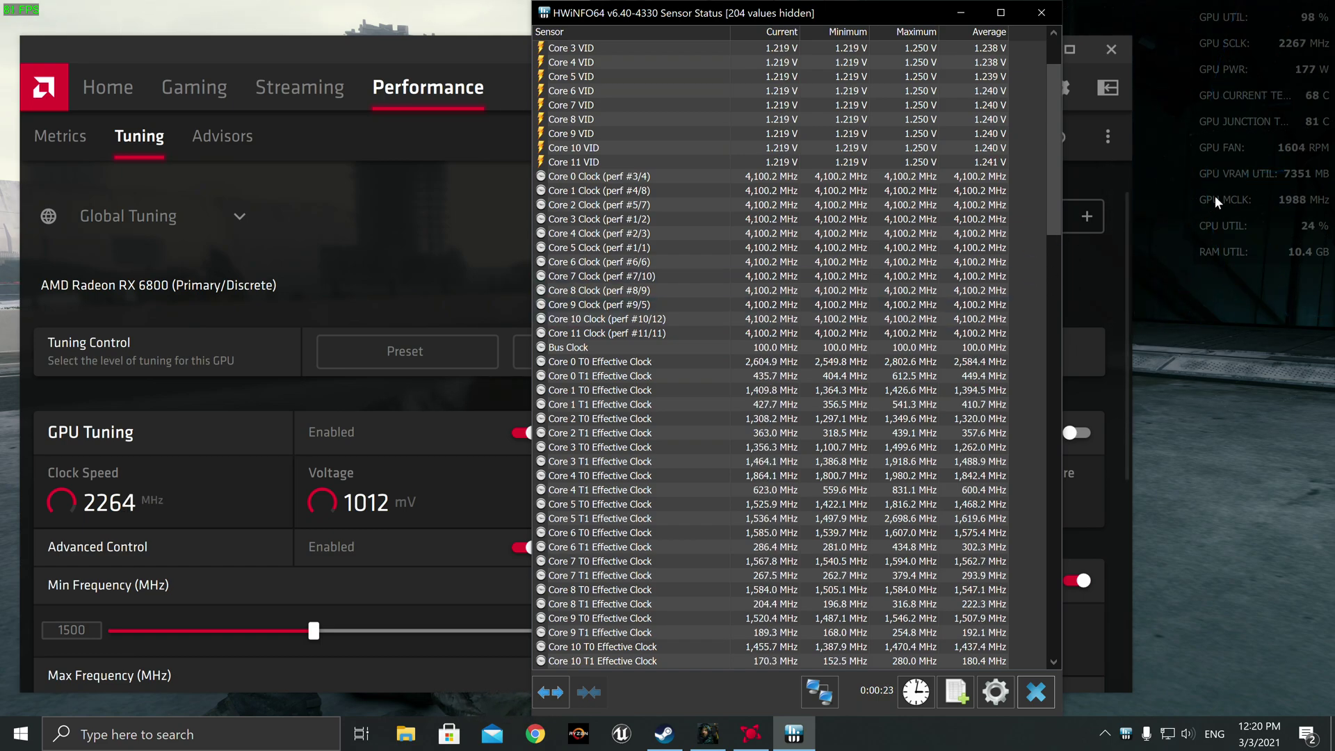
{"action": "scroll", "coordinate": [817, 247], "scroll_direction": "down", "scroll_amount": 2}
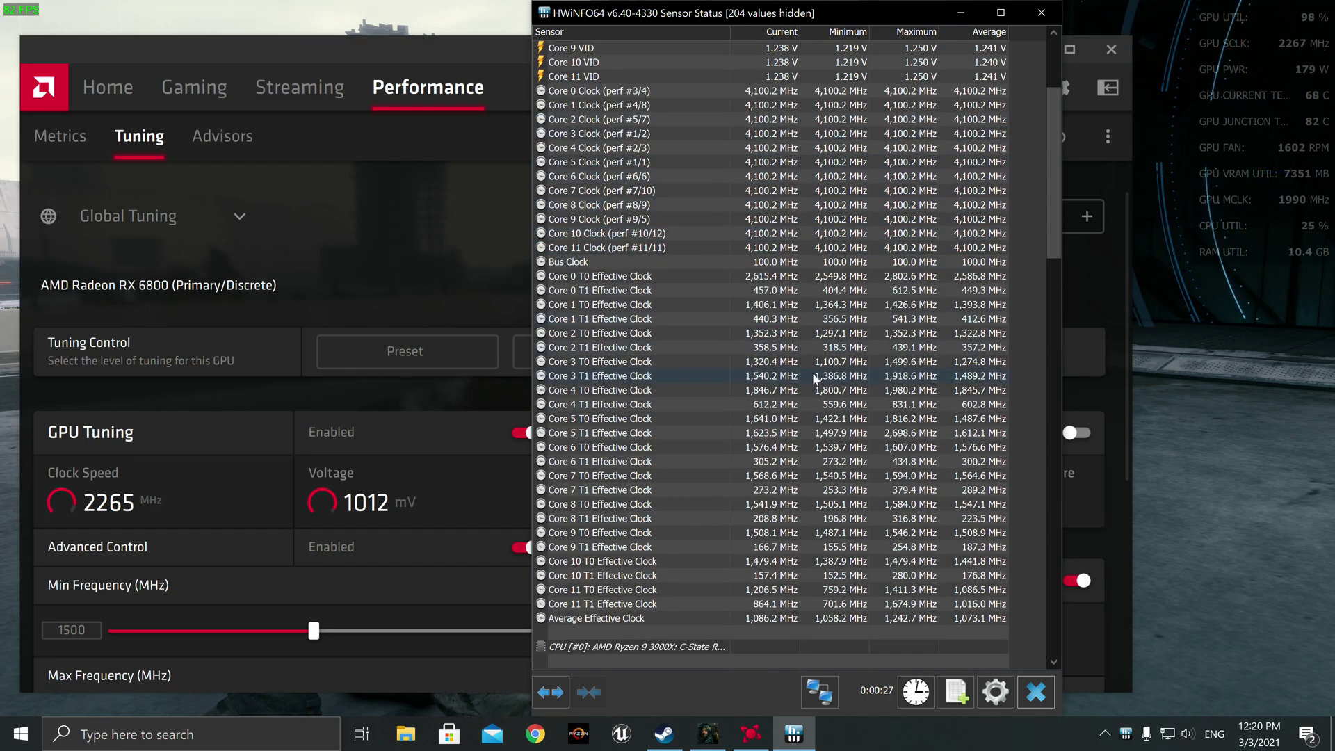
{"action": "scroll", "coordinate": [748, 271], "scroll_direction": "up", "scroll_amount": 3}
{"action": "scroll", "coordinate": [733, 292], "scroll_direction": "down", "scroll_amount": 1}
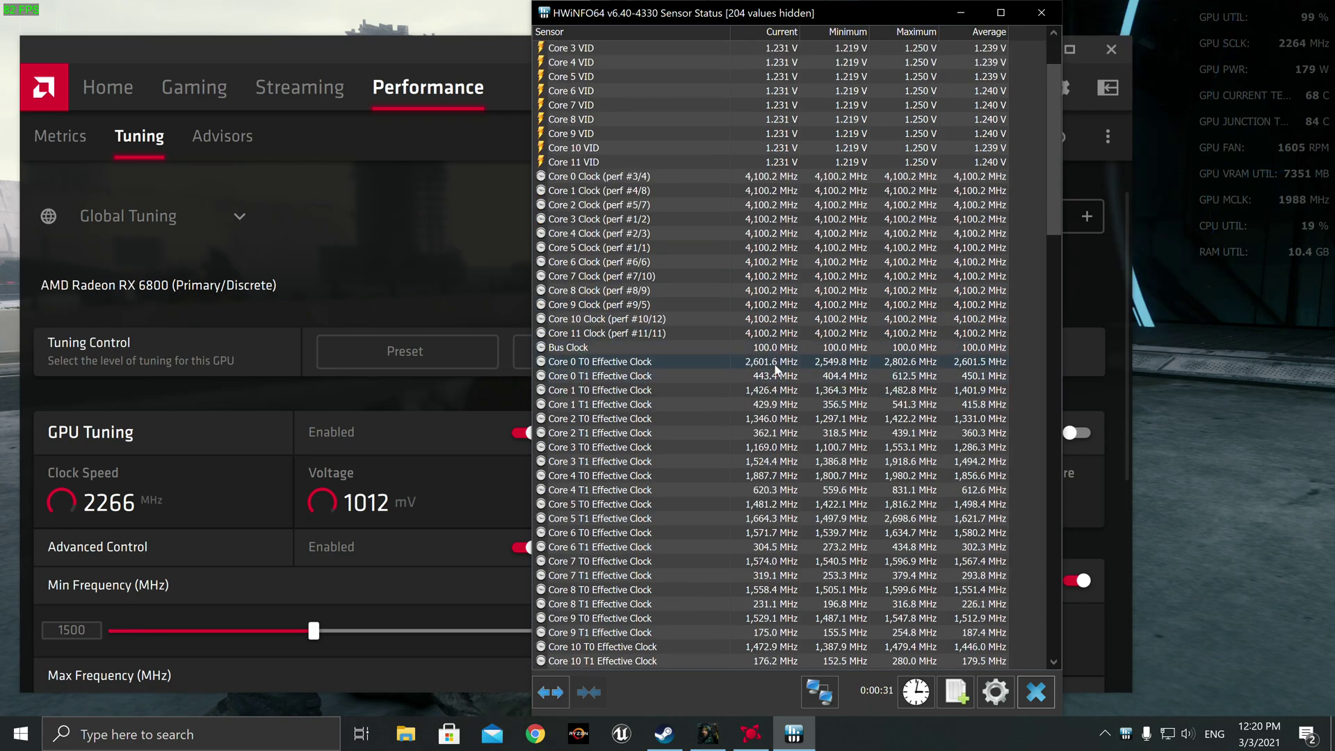
{"action": "scroll", "coordinate": [756, 486], "scroll_direction": "down", "scroll_amount": 2}
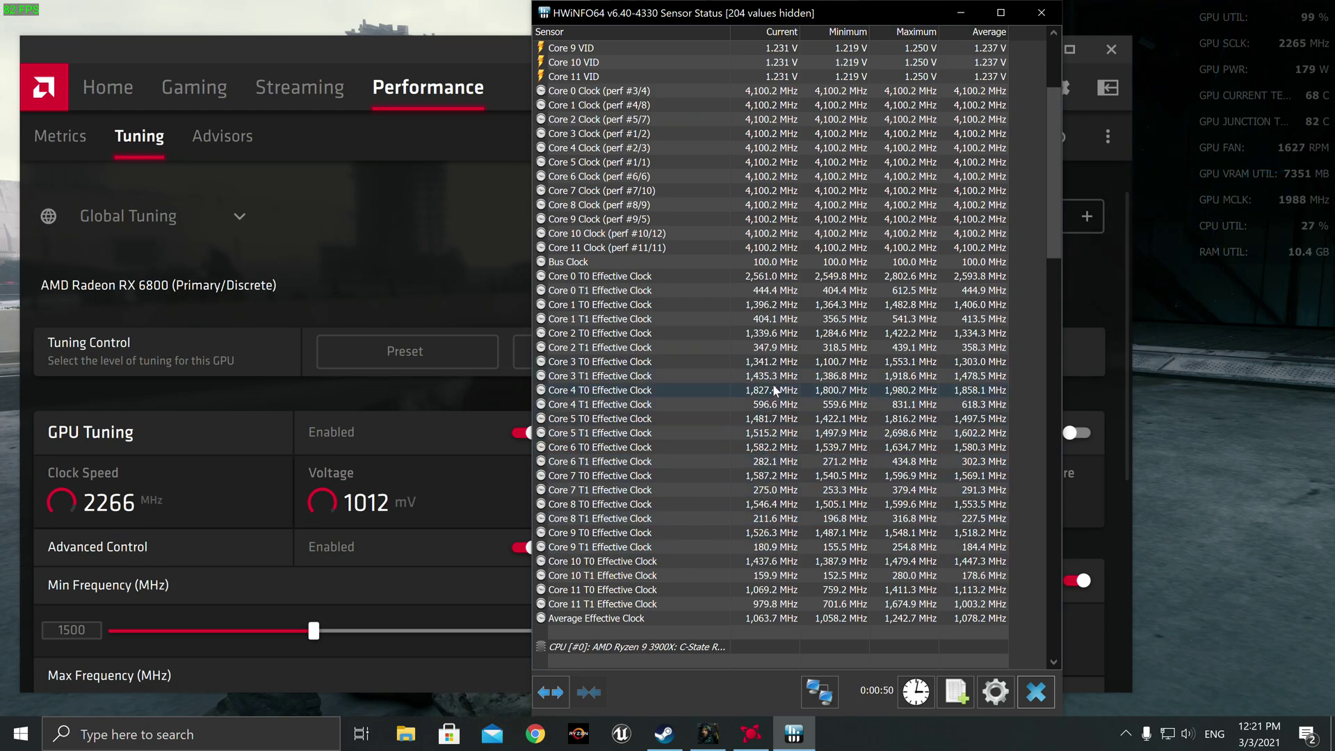
{"action": "scroll", "coordinate": [774, 386], "scroll_direction": "down", "scroll_amount": 1}
{"action": "scroll", "coordinate": [775, 385], "scroll_direction": "down", "scroll_amount": 4}
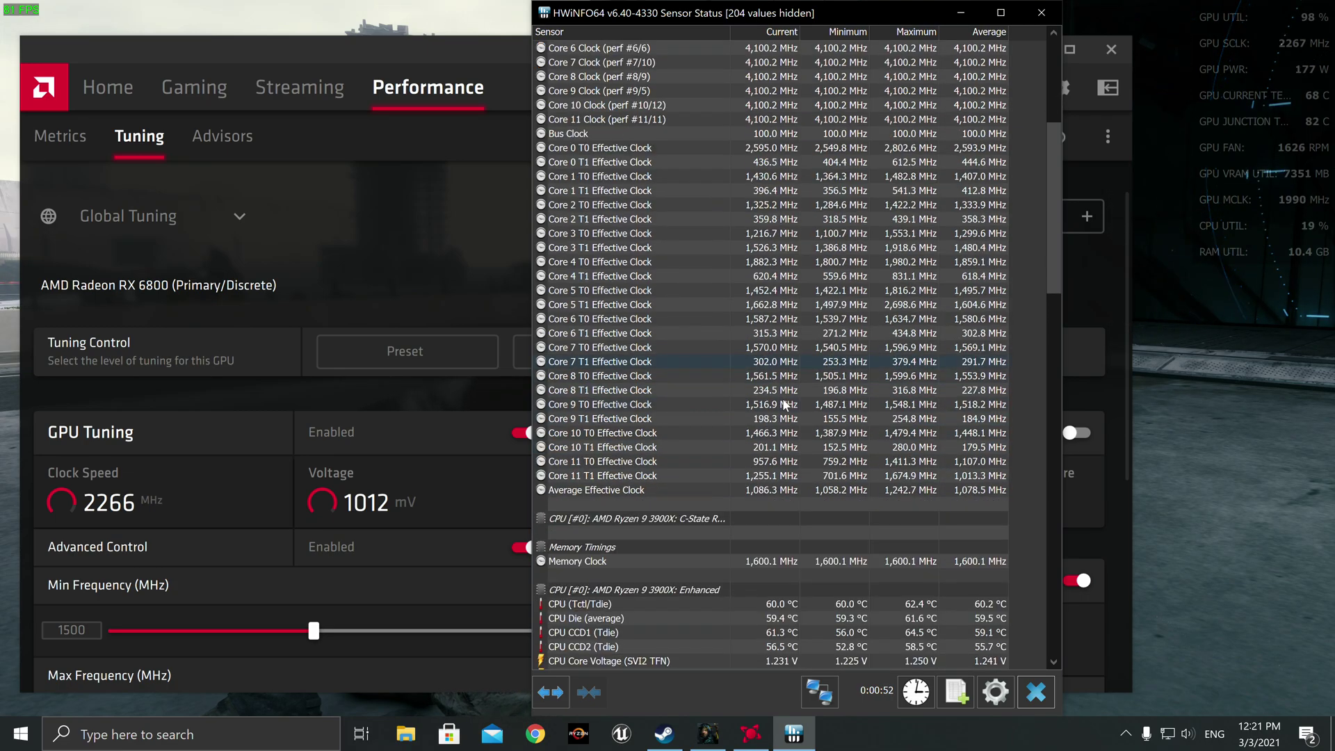
{"action": "scroll", "coordinate": [783, 395], "scroll_direction": "down", "scroll_amount": 3}
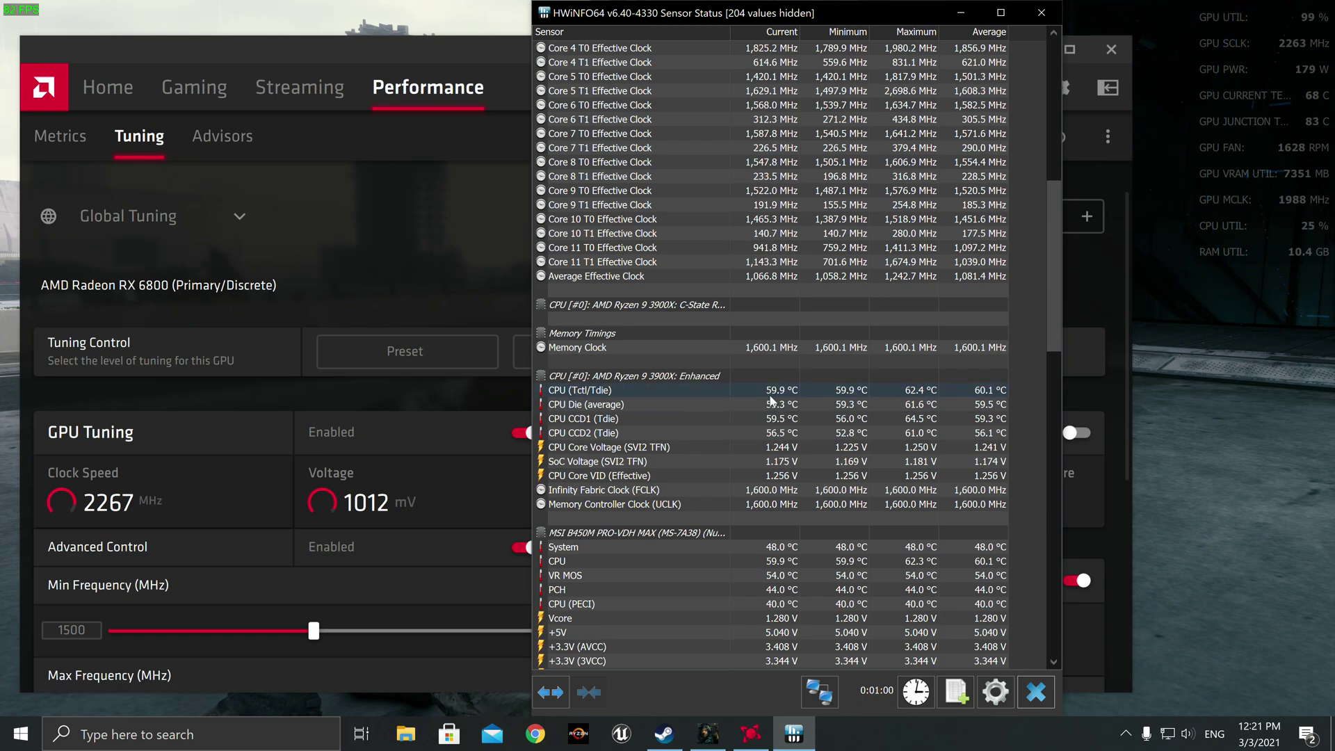
{"action": "scroll", "coordinate": [750, 454], "scroll_direction": "down", "scroll_amount": 2}
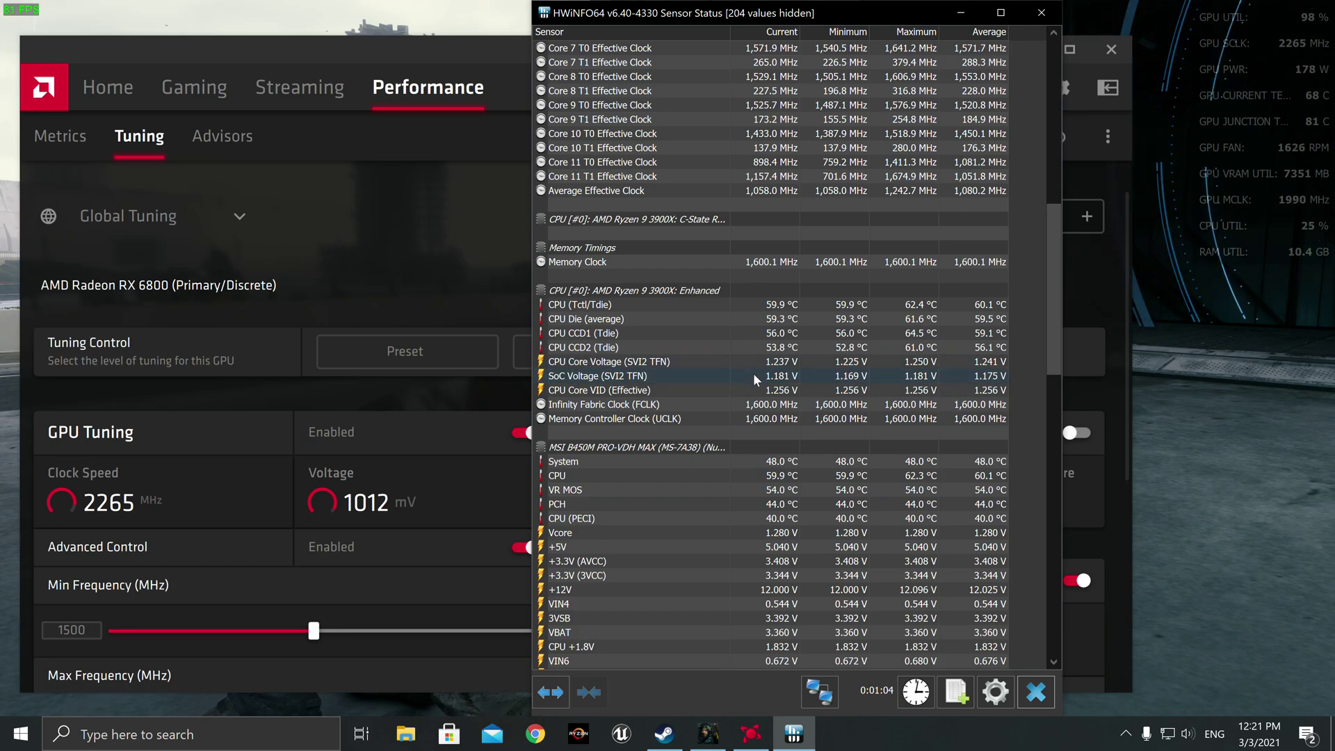
{"action": "scroll", "coordinate": [790, 438], "scroll_direction": "down", "scroll_amount": 1}
{"action": "scroll", "coordinate": [787, 436], "scroll_direction": "down", "scroll_amount": 3}
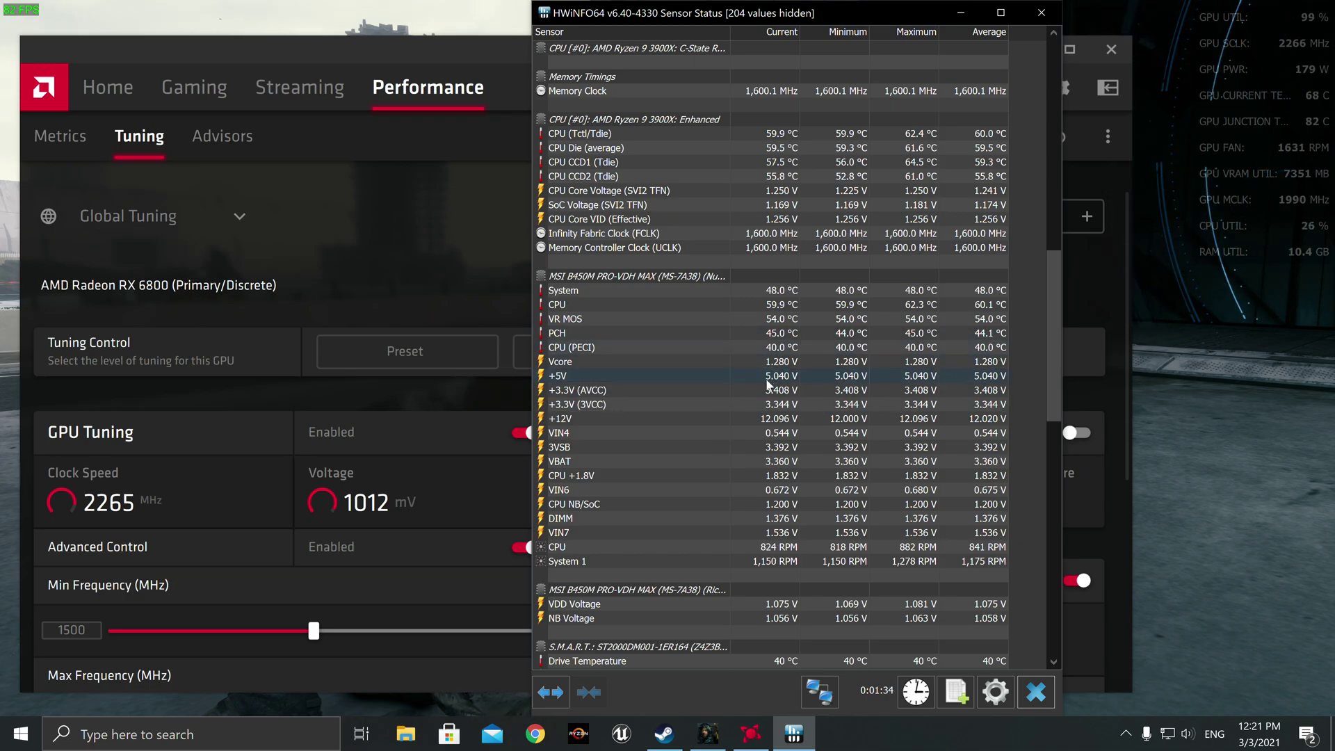
- Go through the drive and RX 6800 sensors and reset the recorded minimum, maximum and average values
{"action": "scroll", "coordinate": [766, 383], "scroll_direction": "down", "scroll_amount": 5}
{"action": "scroll", "coordinate": [767, 383], "scroll_direction": "down", "scroll_amount": 3}
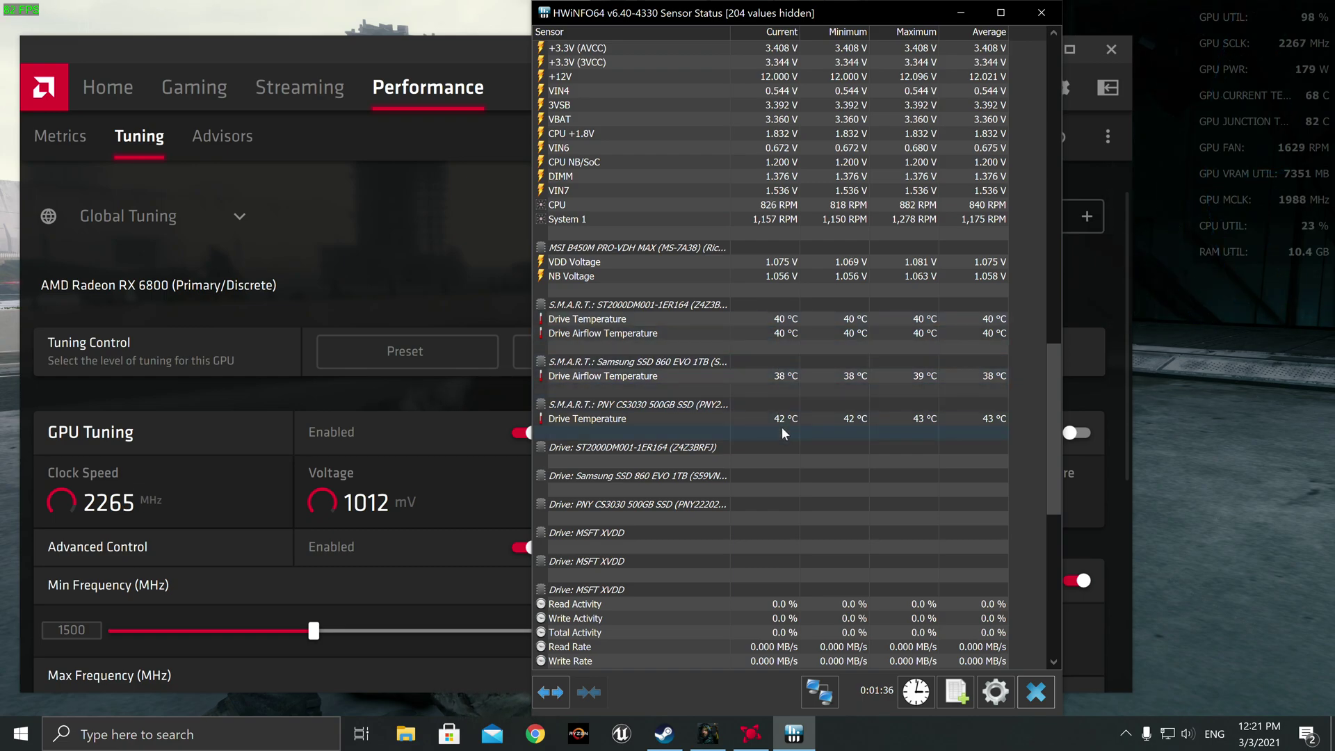
{"action": "scroll", "coordinate": [772, 438], "scroll_direction": "down", "scroll_amount": 5}
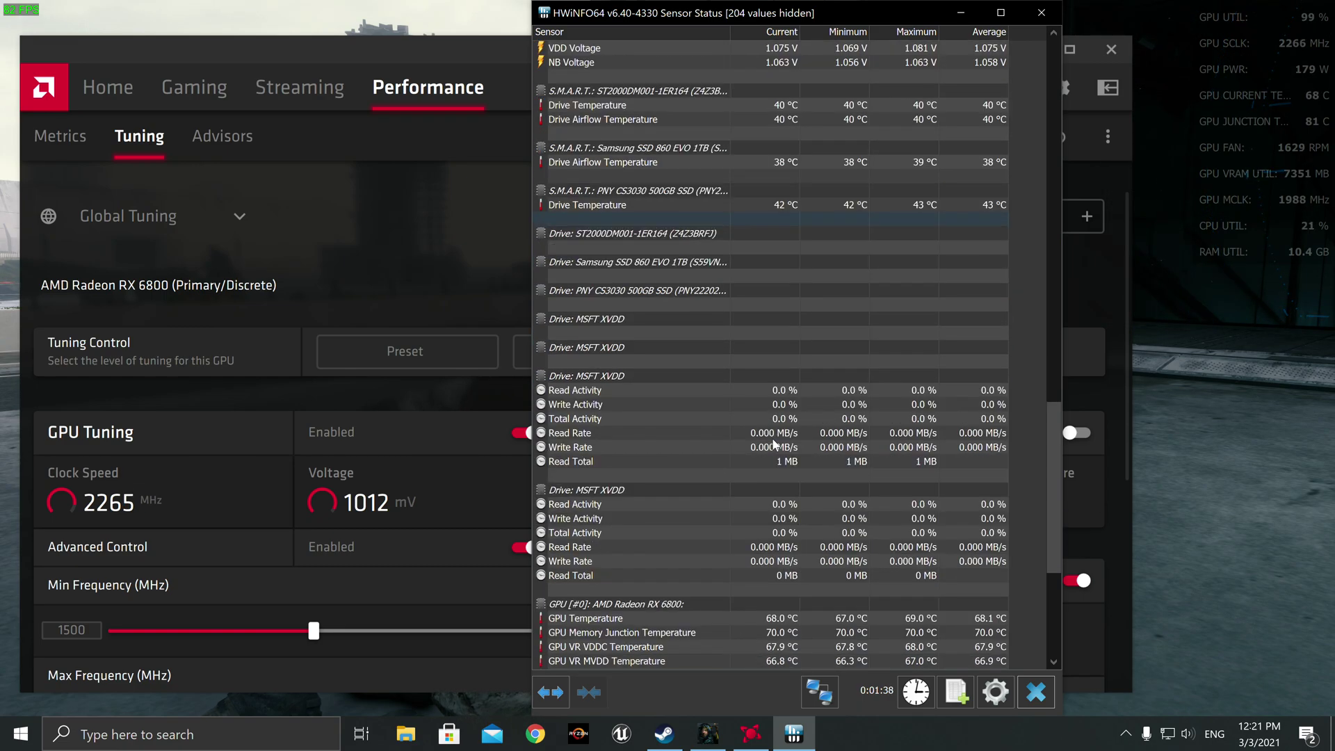
{"action": "scroll", "coordinate": [756, 450], "scroll_direction": "down", "scroll_amount": 5}
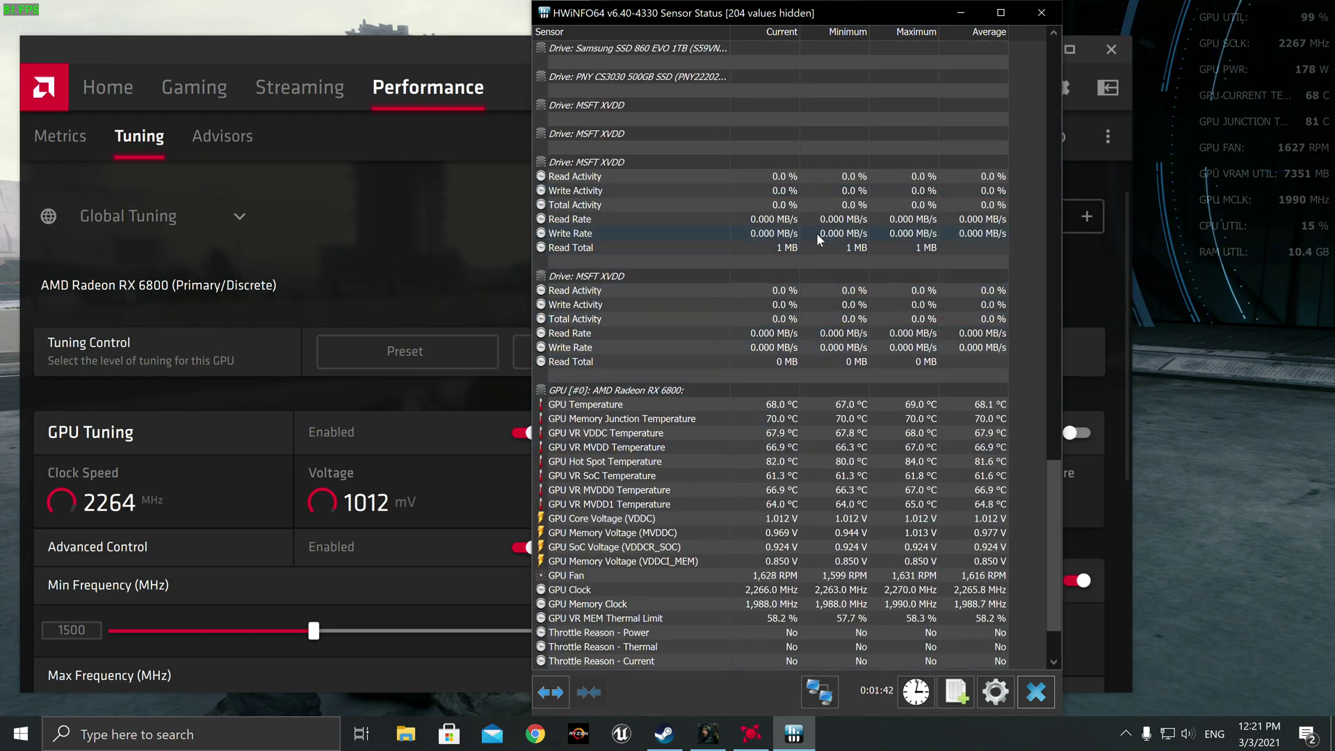
{"action": "scroll", "coordinate": [786, 387], "scroll_direction": "down", "scroll_amount": 2}
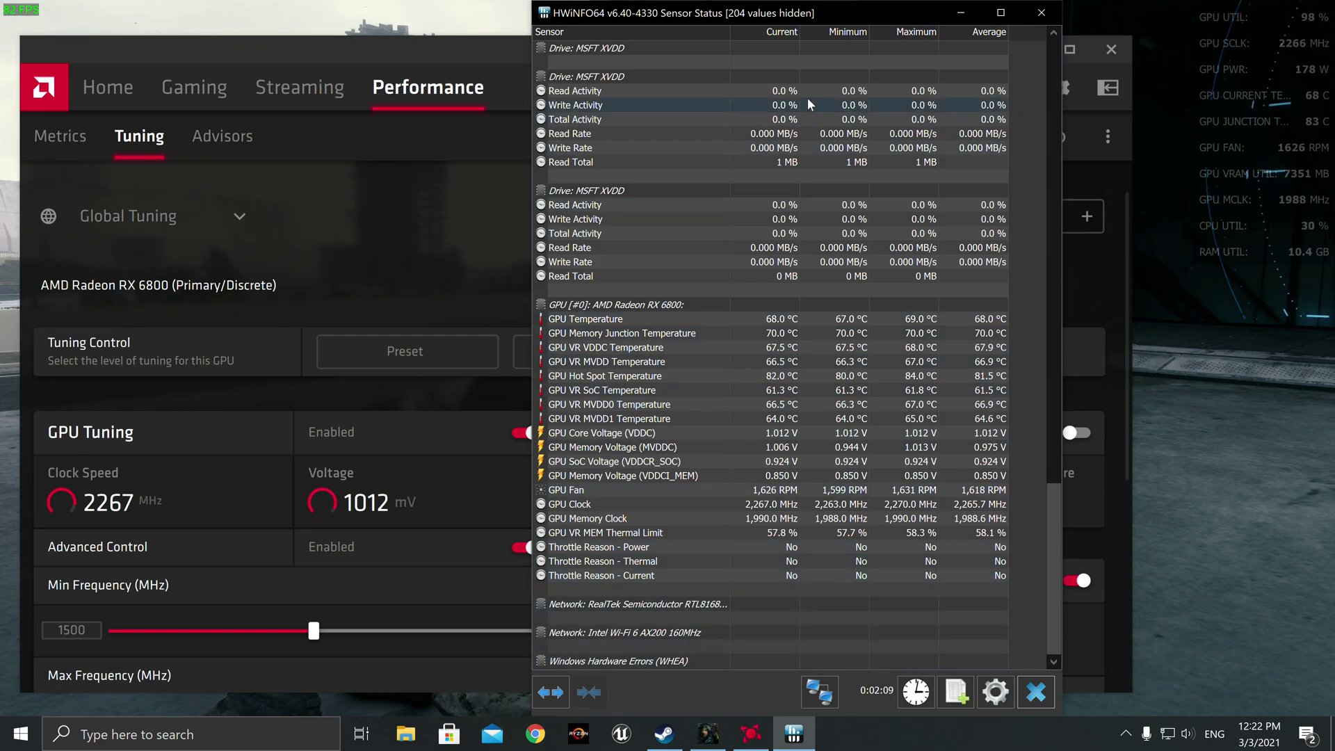
{"action": "left_click", "coordinate": [915, 691]}
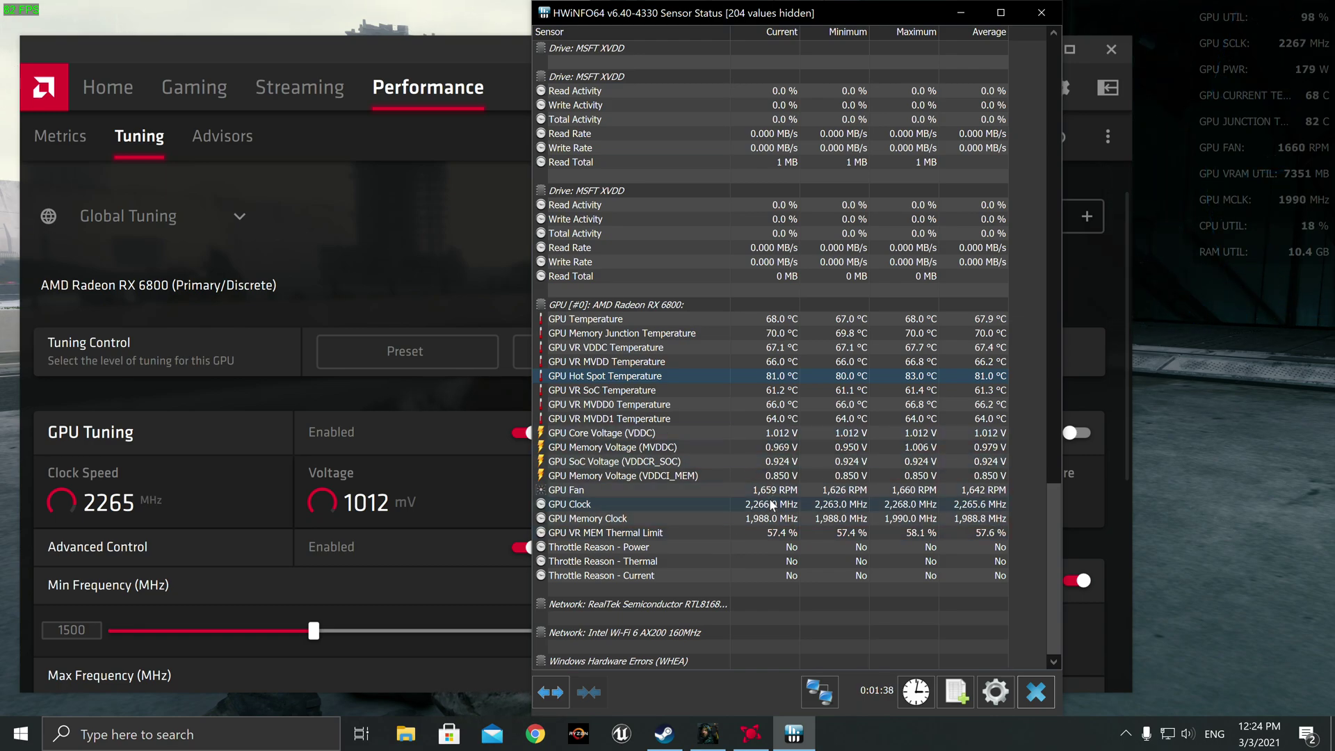
- Review the sensor statistics since the reset, from the GPU readings up to the CPU clocks and down to the motherboard fans
{"action": "scroll", "coordinate": [723, 531], "scroll_direction": "up", "scroll_amount": 1}
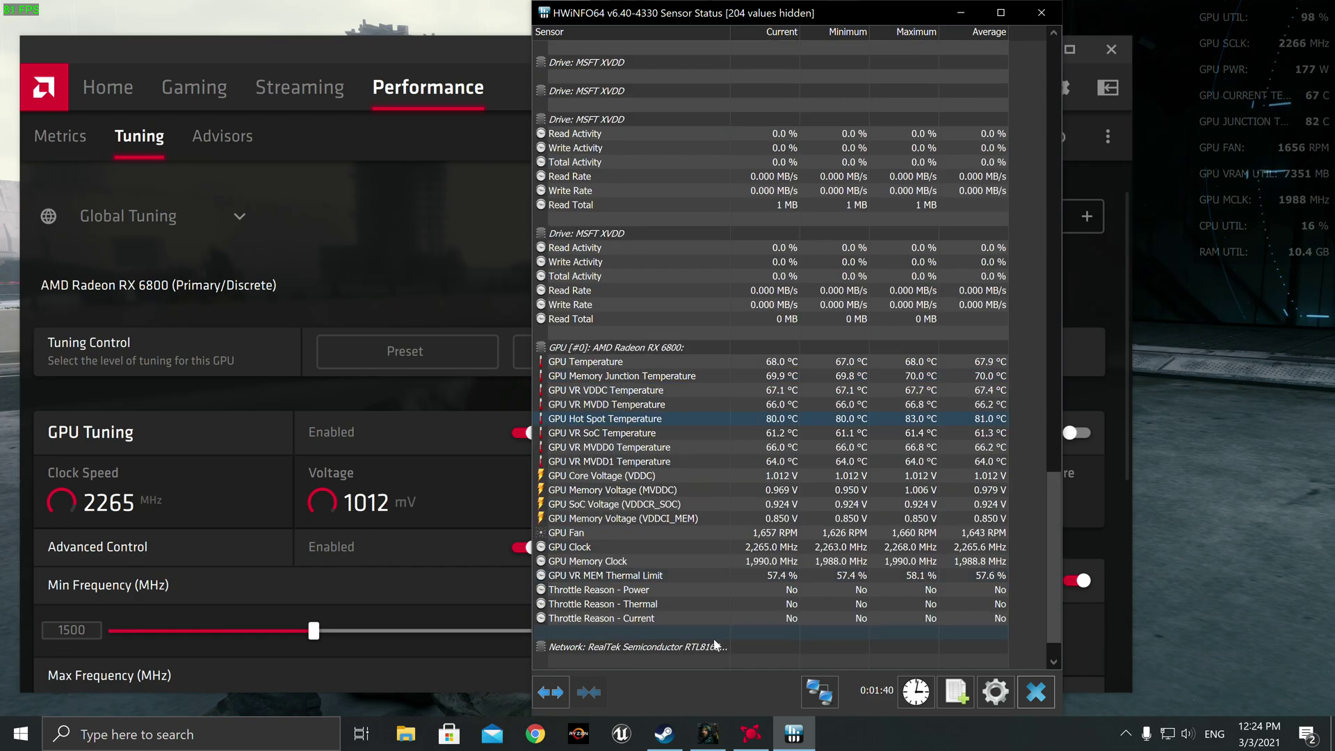
{"action": "scroll", "coordinate": [773, 590], "scroll_direction": "up", "scroll_amount": 15}
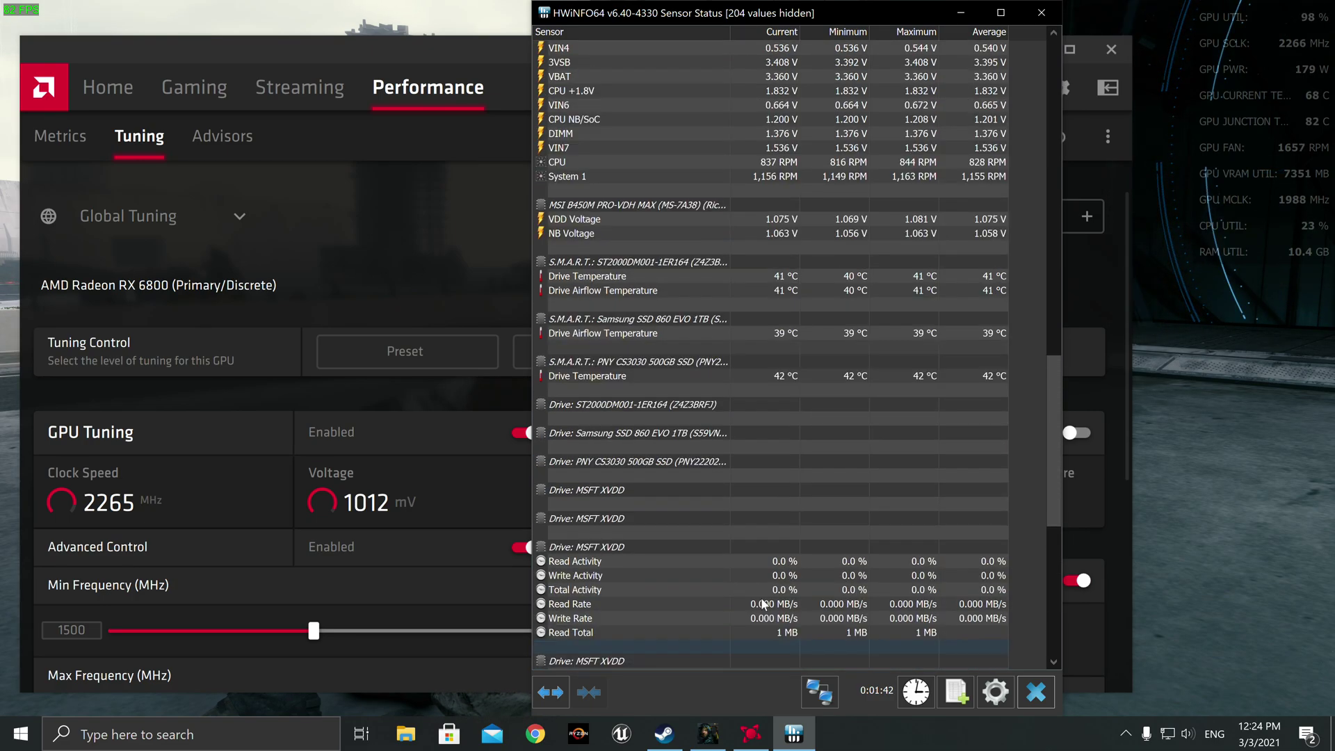
{"action": "scroll", "coordinate": [762, 598], "scroll_direction": "up", "scroll_amount": 10}
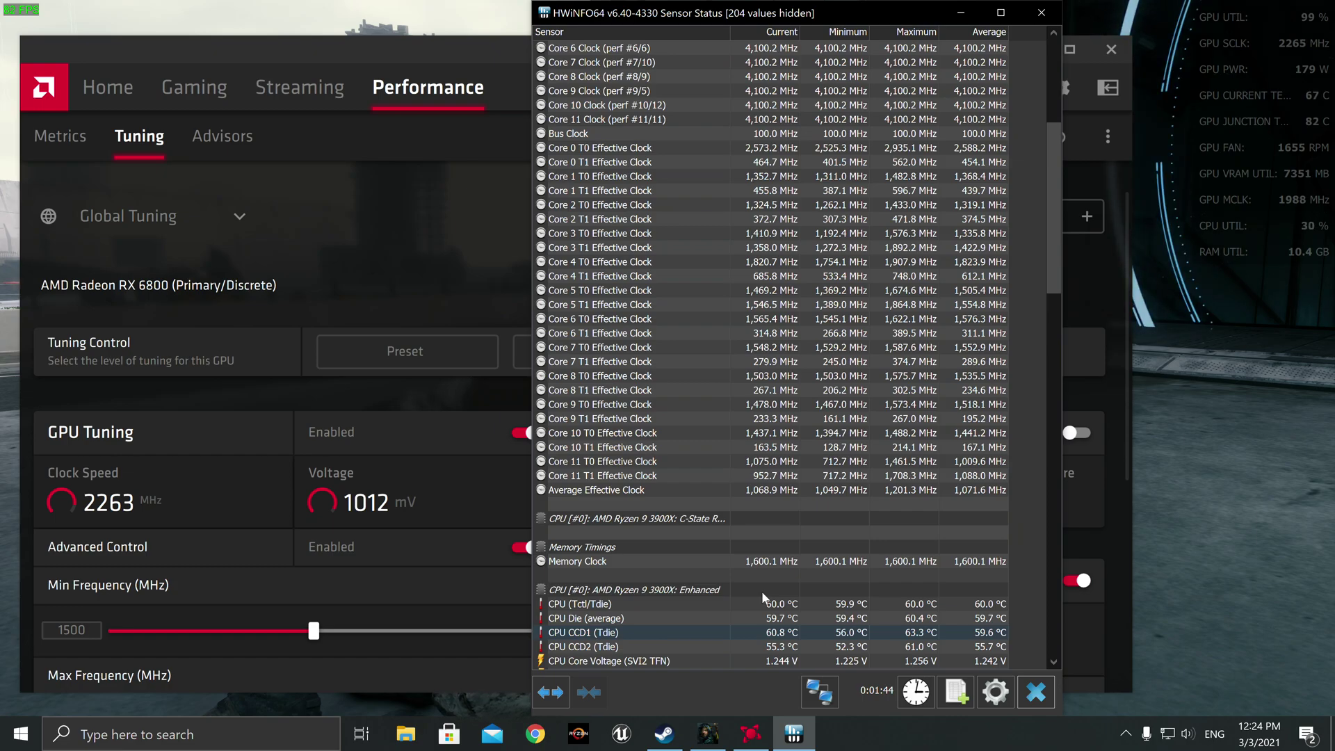
{"action": "scroll", "coordinate": [761, 591], "scroll_direction": "down", "scroll_amount": 10}
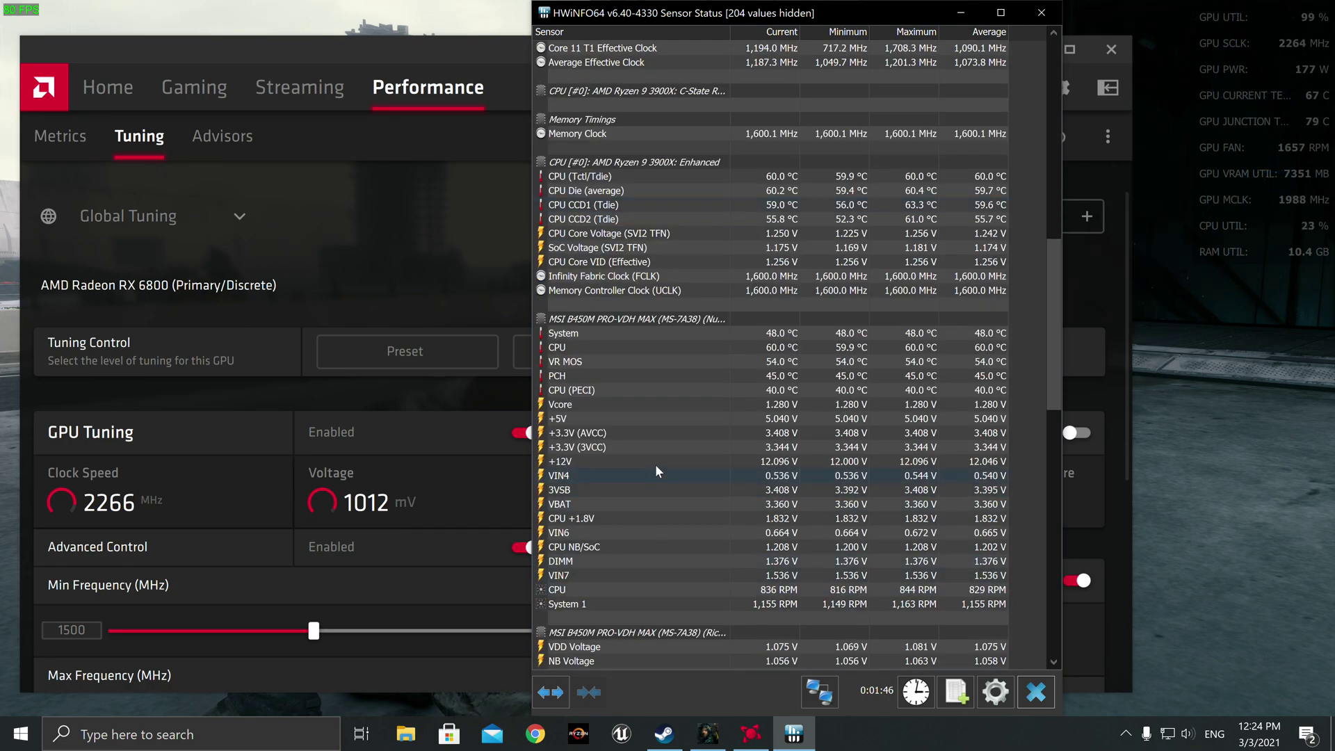
{"action": "scroll", "coordinate": [653, 469], "scroll_direction": "up", "scroll_amount": 12}
{"action": "scroll", "coordinate": [745, 474], "scroll_direction": "up", "scroll_amount": 4}
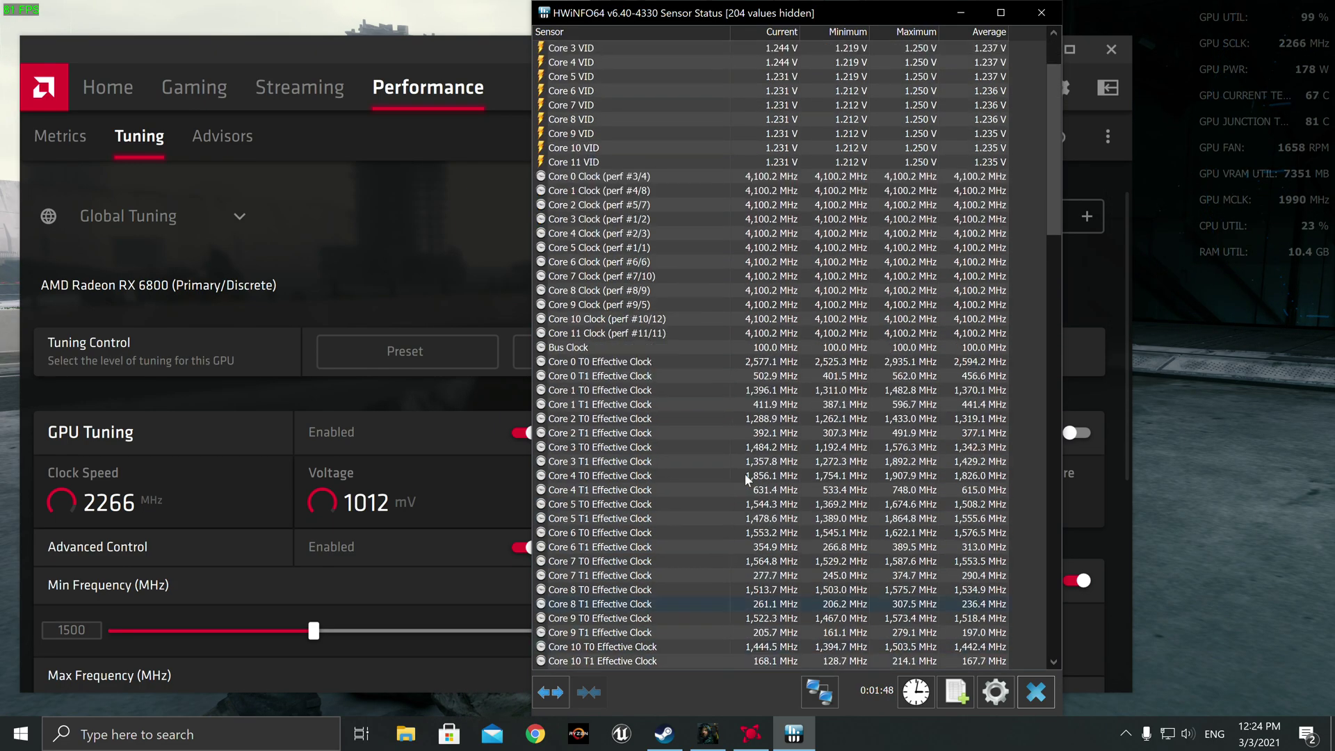
{"action": "scroll", "coordinate": [744, 473], "scroll_direction": "down", "scroll_amount": 12}
{"action": "scroll", "coordinate": [745, 474], "scroll_direction": "down", "scroll_amount": 9}
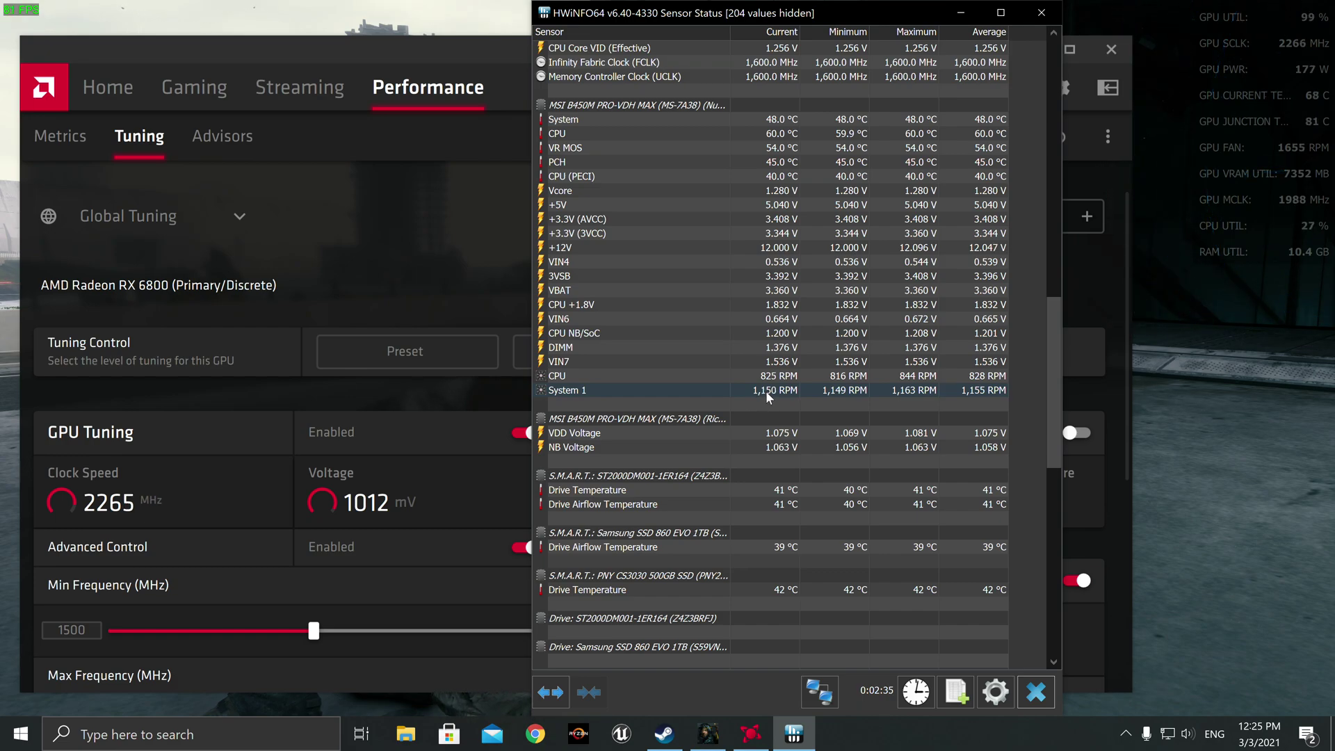
- Switch to AMD Radeon Software and enable Fan Tuning with its Advanced Control
{"action": "left_click", "coordinate": [1097, 304]}
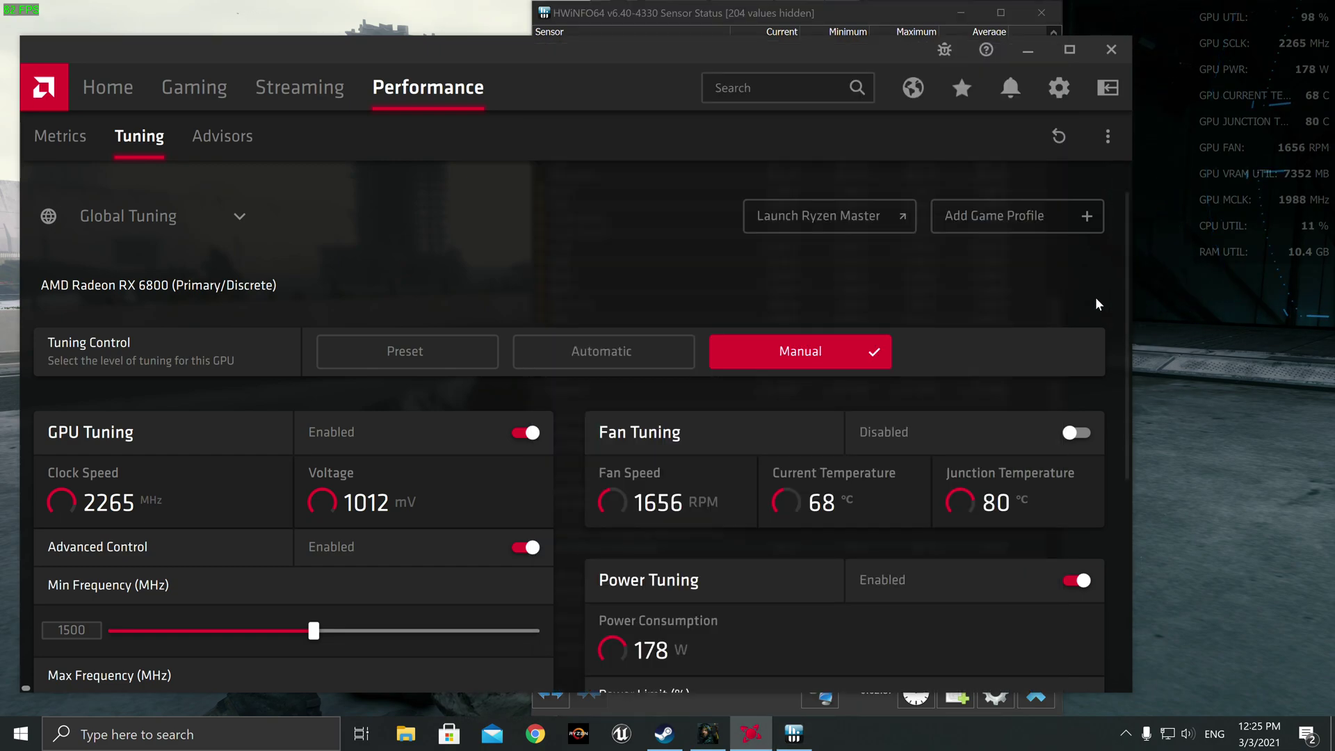
{"action": "left_click", "coordinate": [1078, 433]}
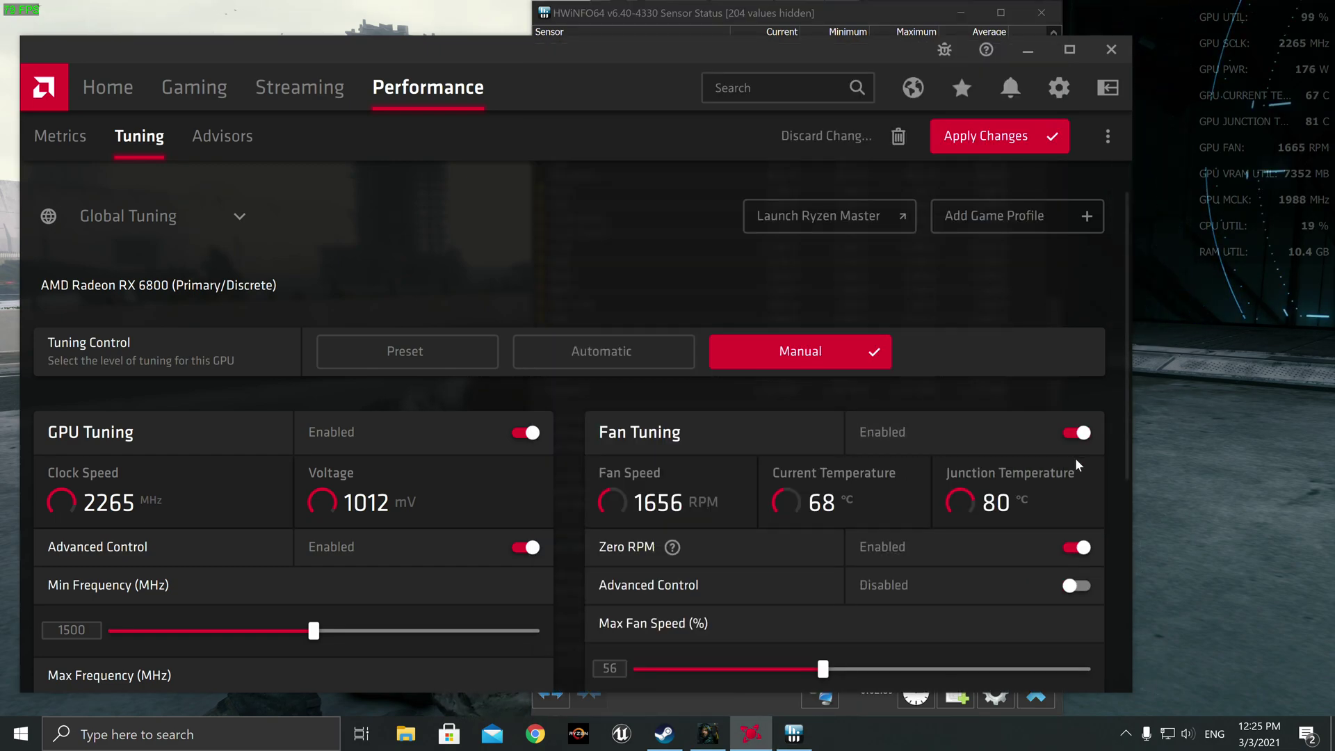
{"action": "scroll", "coordinate": [1078, 466], "scroll_direction": "down", "scroll_amount": 5}
{"action": "left_click", "coordinate": [1077, 223]}
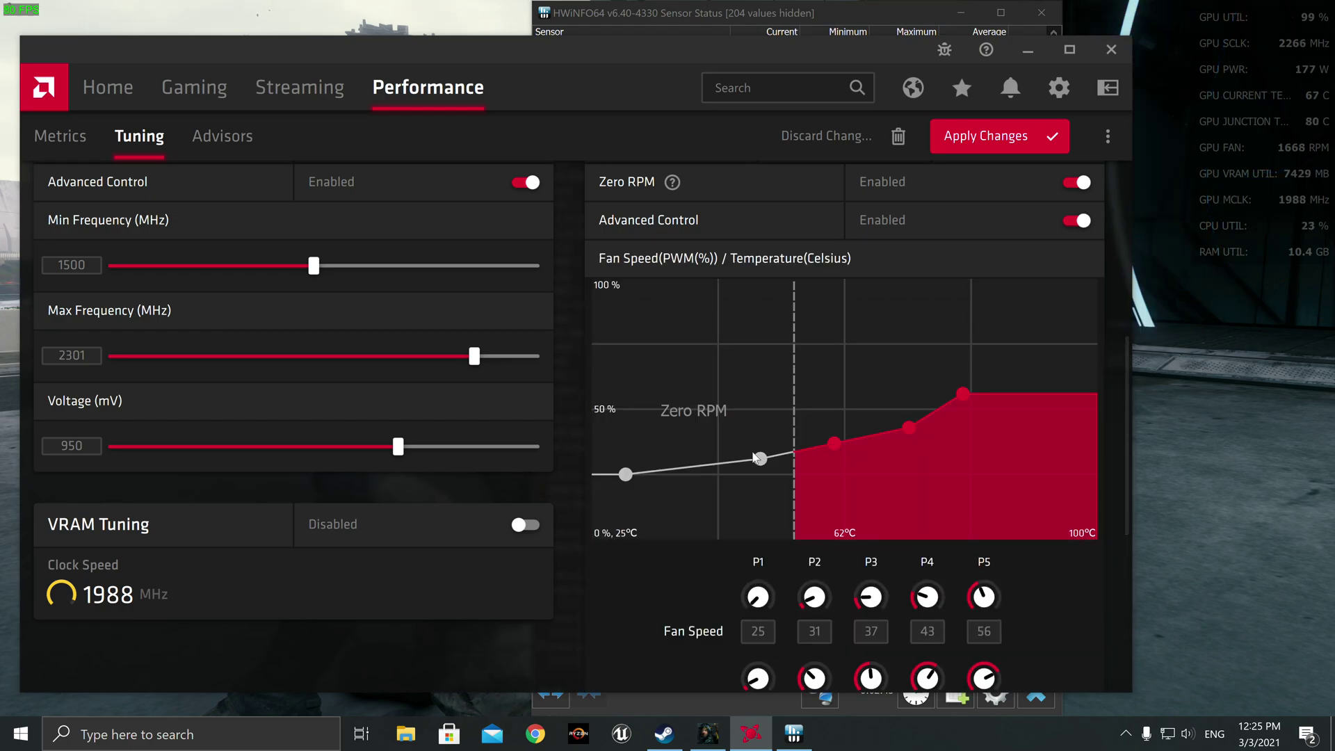
- Try a fan curve raised to 67 % overall, with P1 and P2 lowered to 25 % and P5 raised to 82 %
{"action": "left_click_drag", "start_coordinate": [625, 474], "coordinate": [638, 364]}
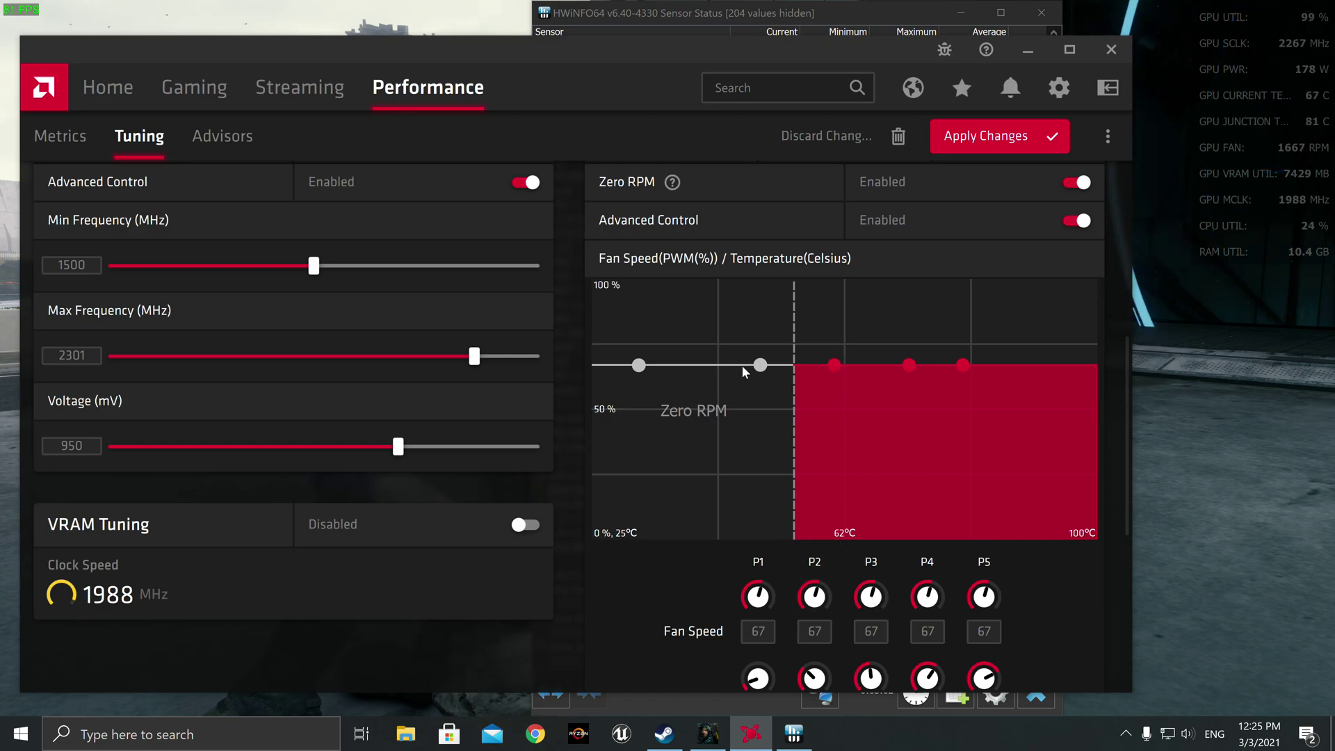
{"action": "left_click_drag", "start_coordinate": [638, 365], "coordinate": [621, 445]}
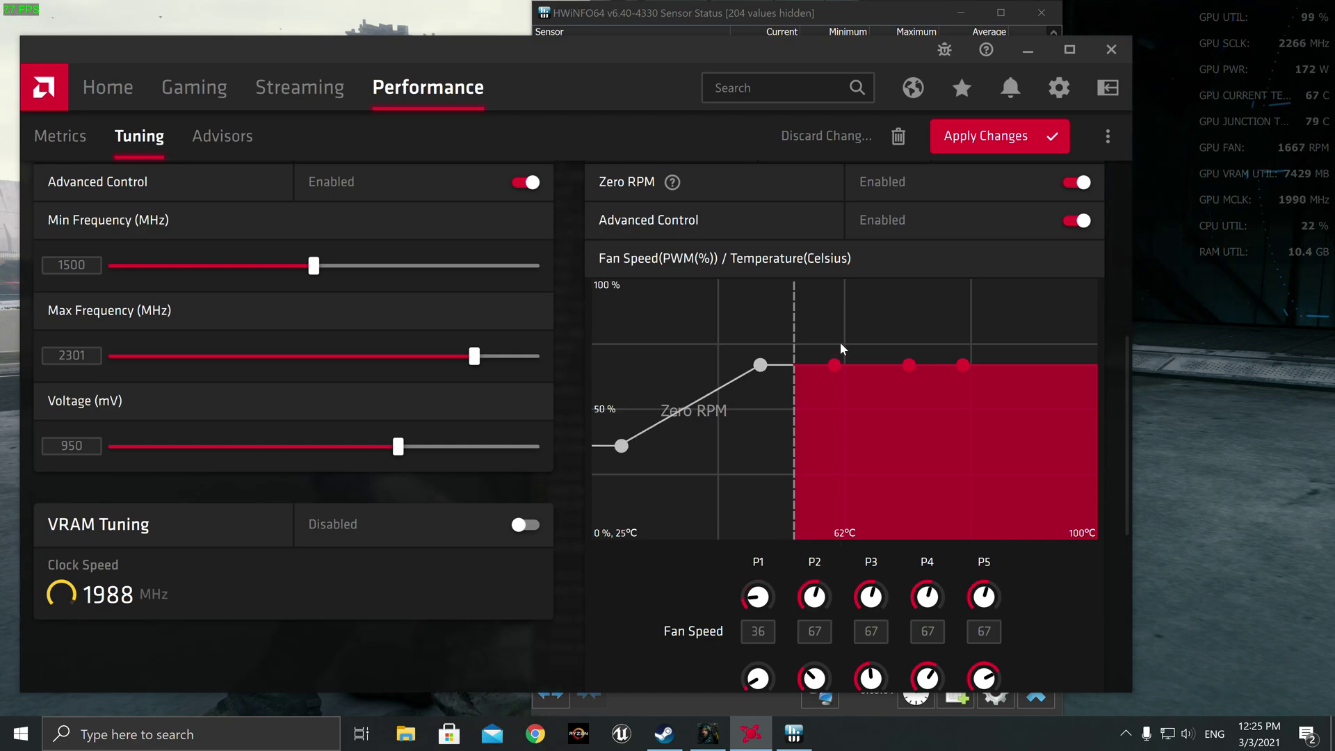
{"action": "left_click_drag", "start_coordinate": [770, 368], "coordinate": [865, 477]}
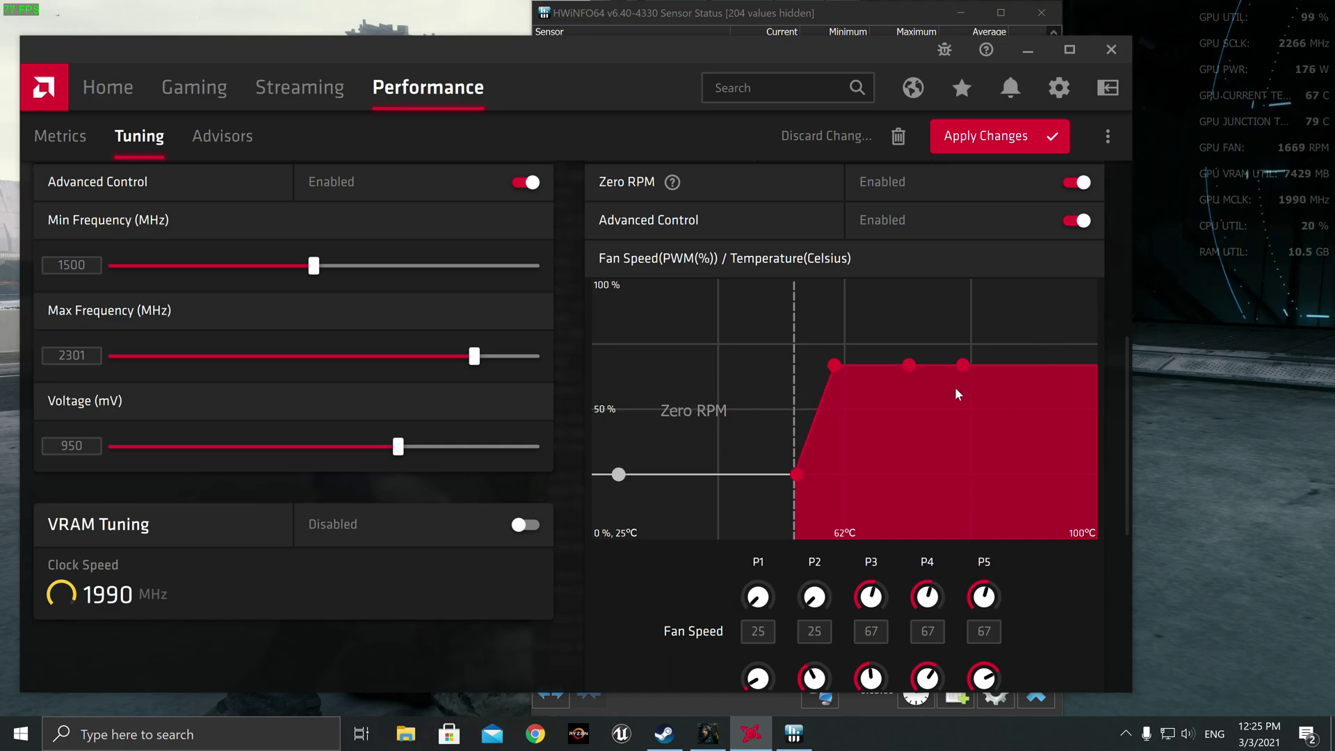
{"action": "left_click_drag", "start_coordinate": [965, 367], "coordinate": [964, 328]}
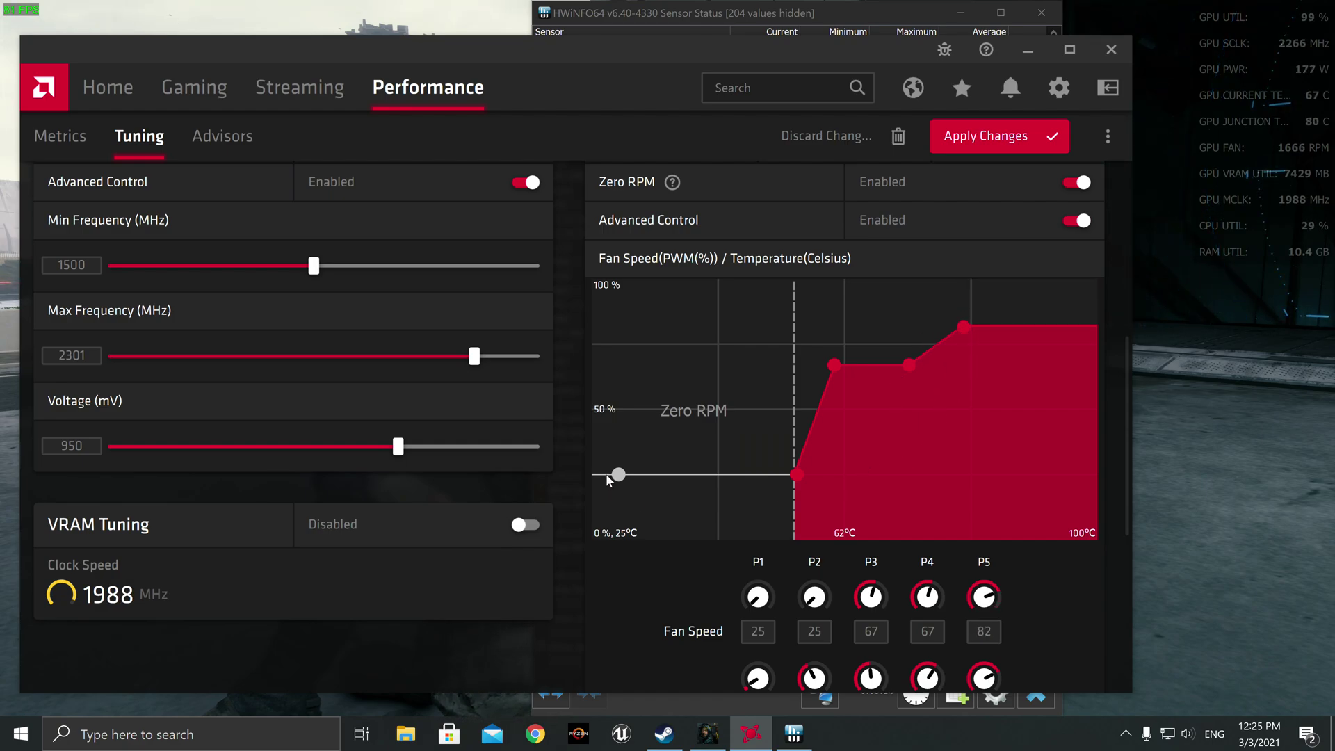
- Flatten the fan curve at 89 %, lower it to 81 %, and raise P5 to 100 % at a higher temperature
{"action": "left_click_drag", "start_coordinate": [616, 476], "coordinate": [623, 307]}
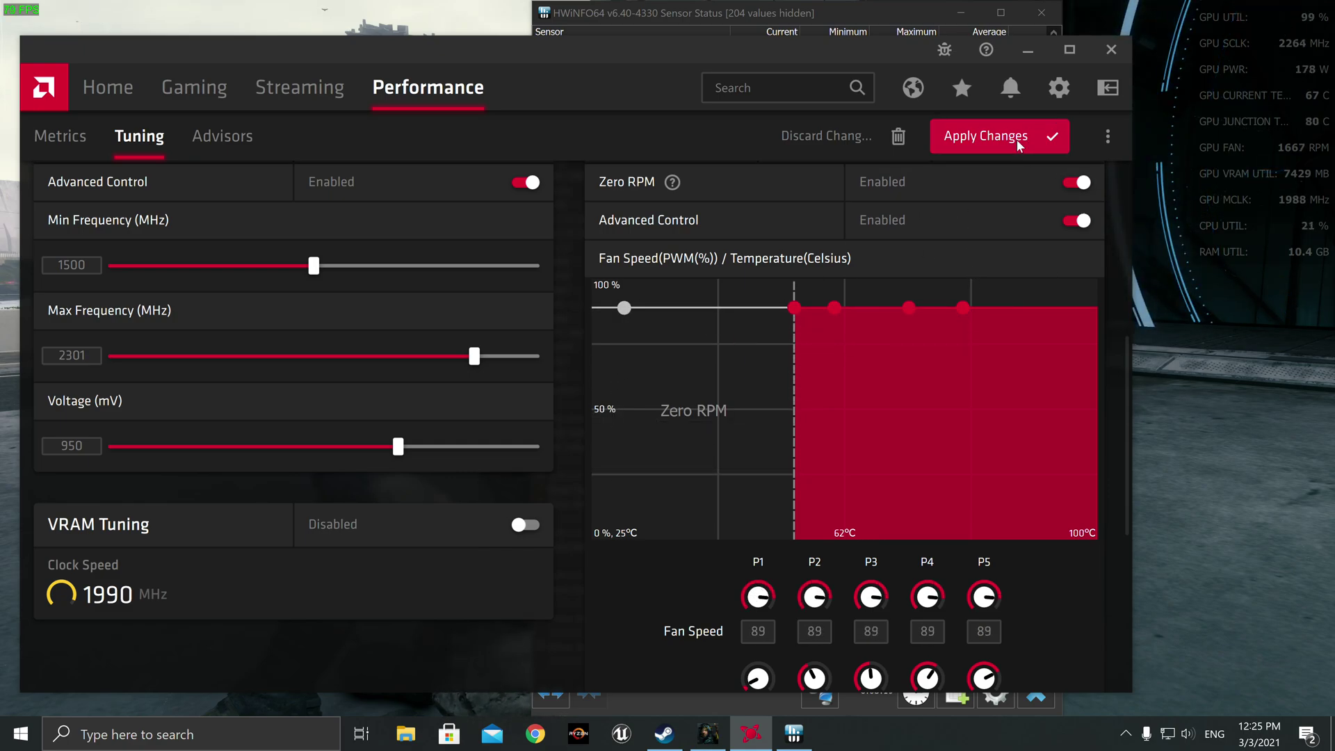
{"action": "left_click_drag", "start_coordinate": [971, 316], "coordinate": [969, 331]}
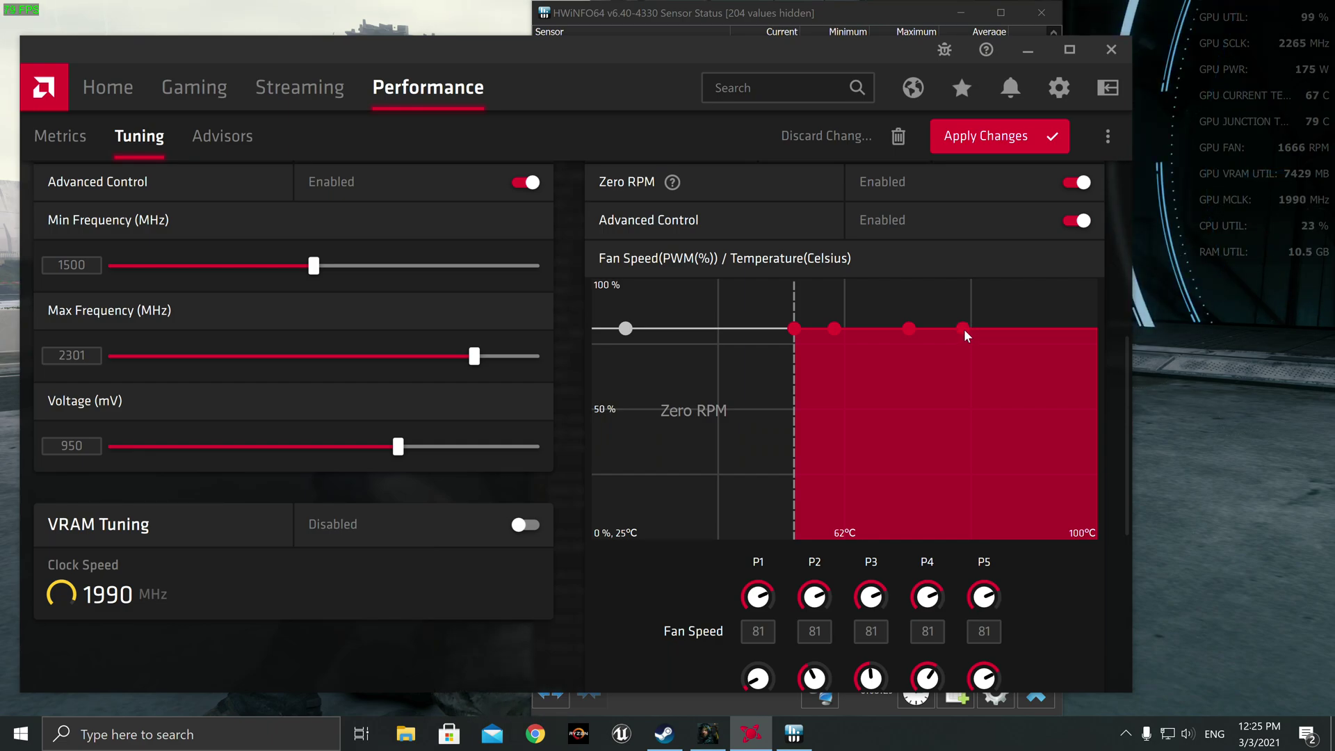
{"action": "left_click_drag", "start_coordinate": [972, 332], "coordinate": [1104, 265]}
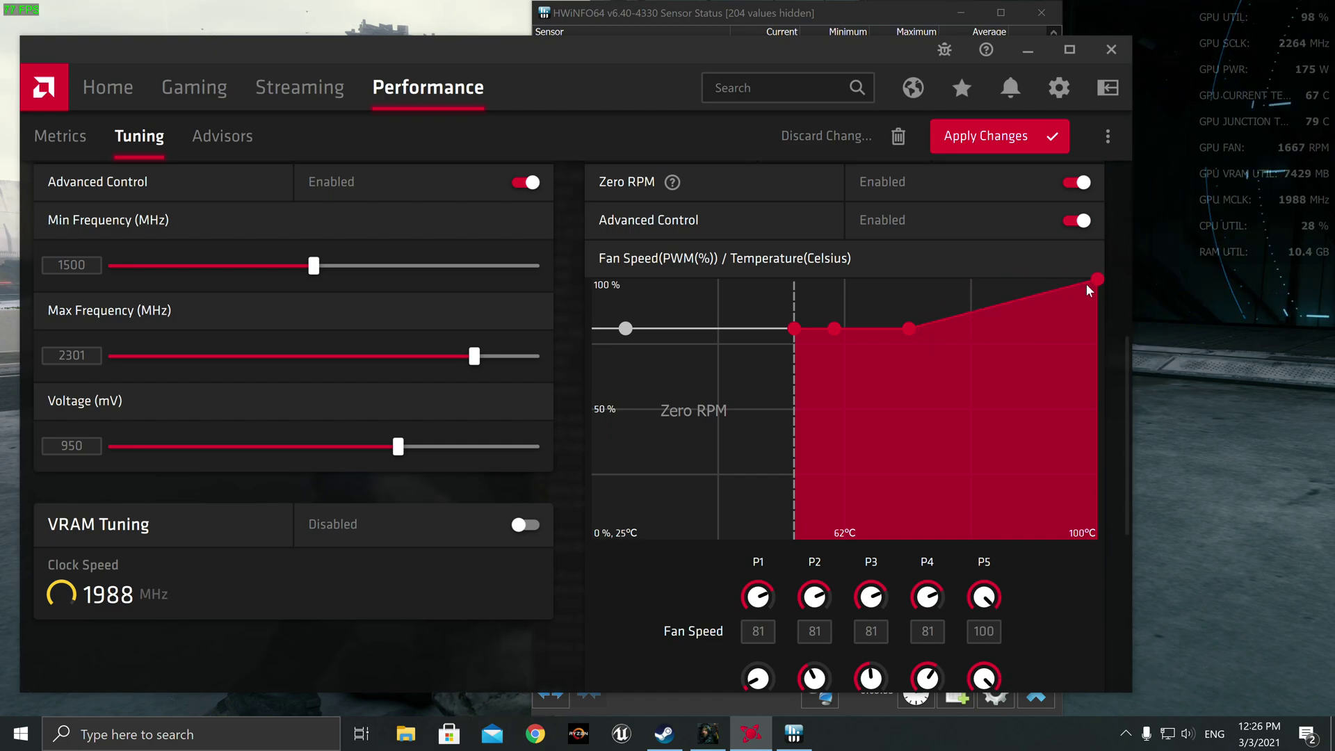
{"action": "left_click_drag", "start_coordinate": [1071, 269], "coordinate": [1053, 262]}
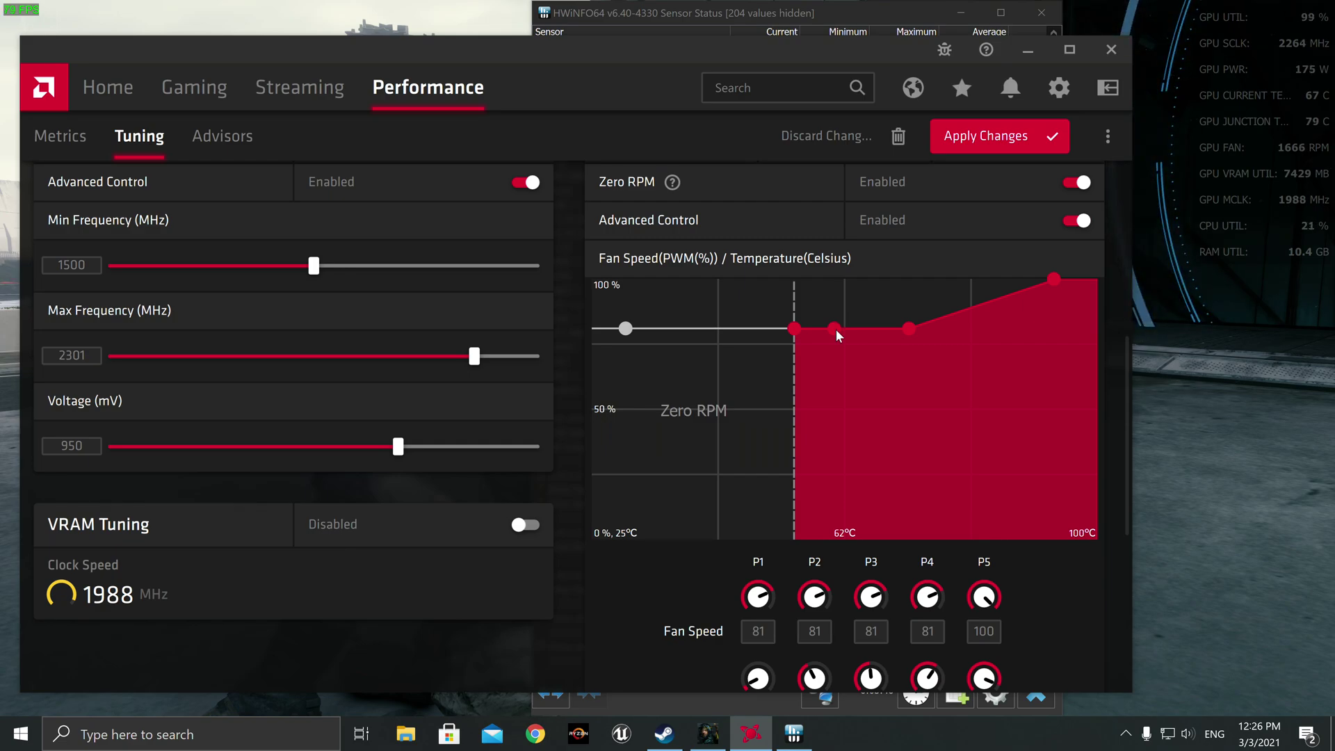
- Lower P3 and P4 of the fan curve to 76 %, P1 to 25 % and P2 to 54 %
{"action": "left_click_drag", "start_coordinate": [910, 331], "coordinate": [909, 346]}
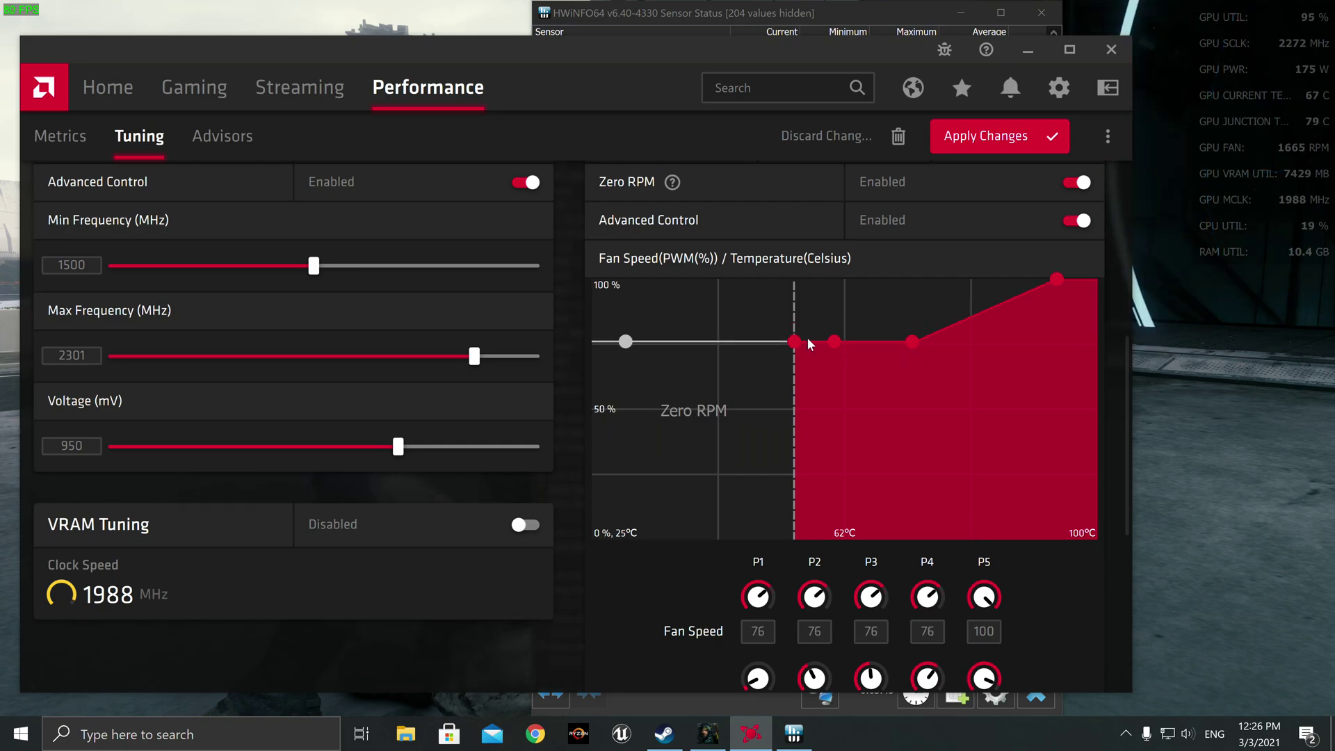
{"action": "left_click_drag", "start_coordinate": [618, 346], "coordinate": [591, 474]}
{"action": "left_click_drag", "start_coordinate": [794, 342], "coordinate": [723, 409]}
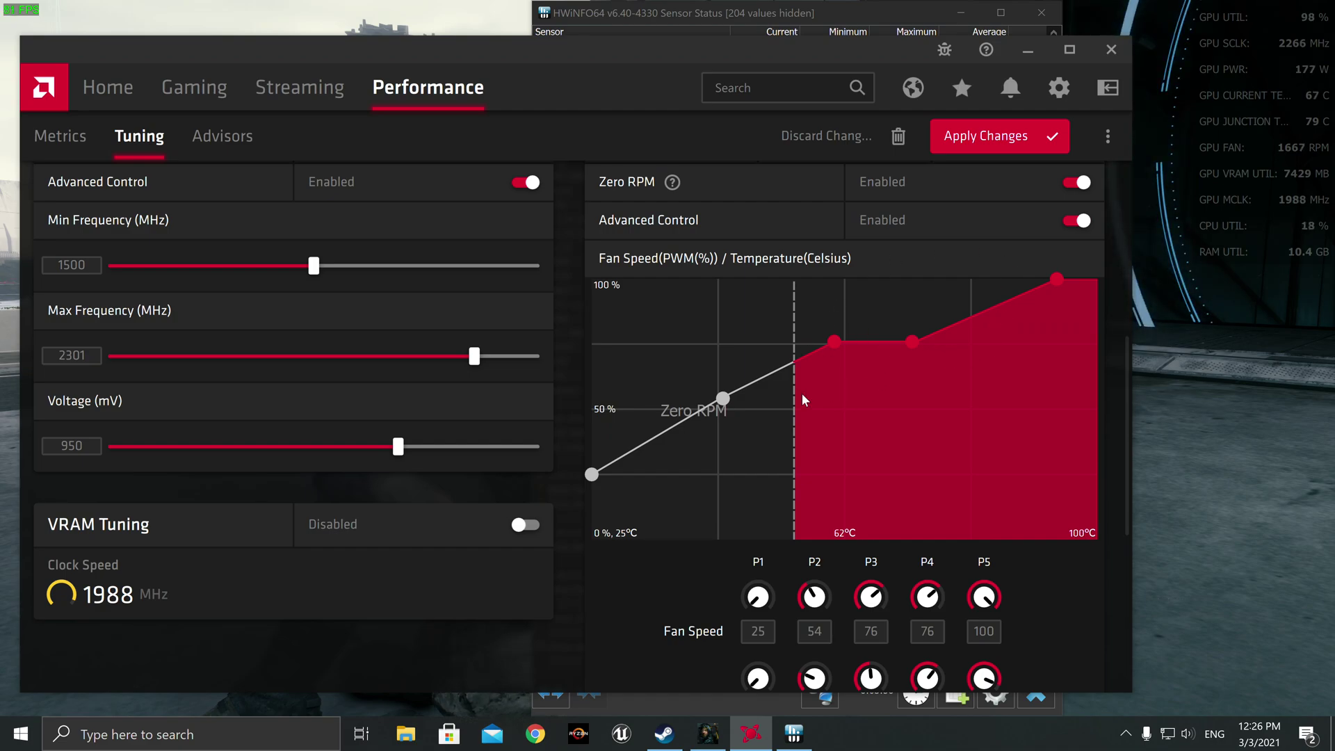
- Toggle Zero RPM off and back on, disable Fan Tuning and apply the changes
{"action": "left_click", "coordinate": [1072, 184]}
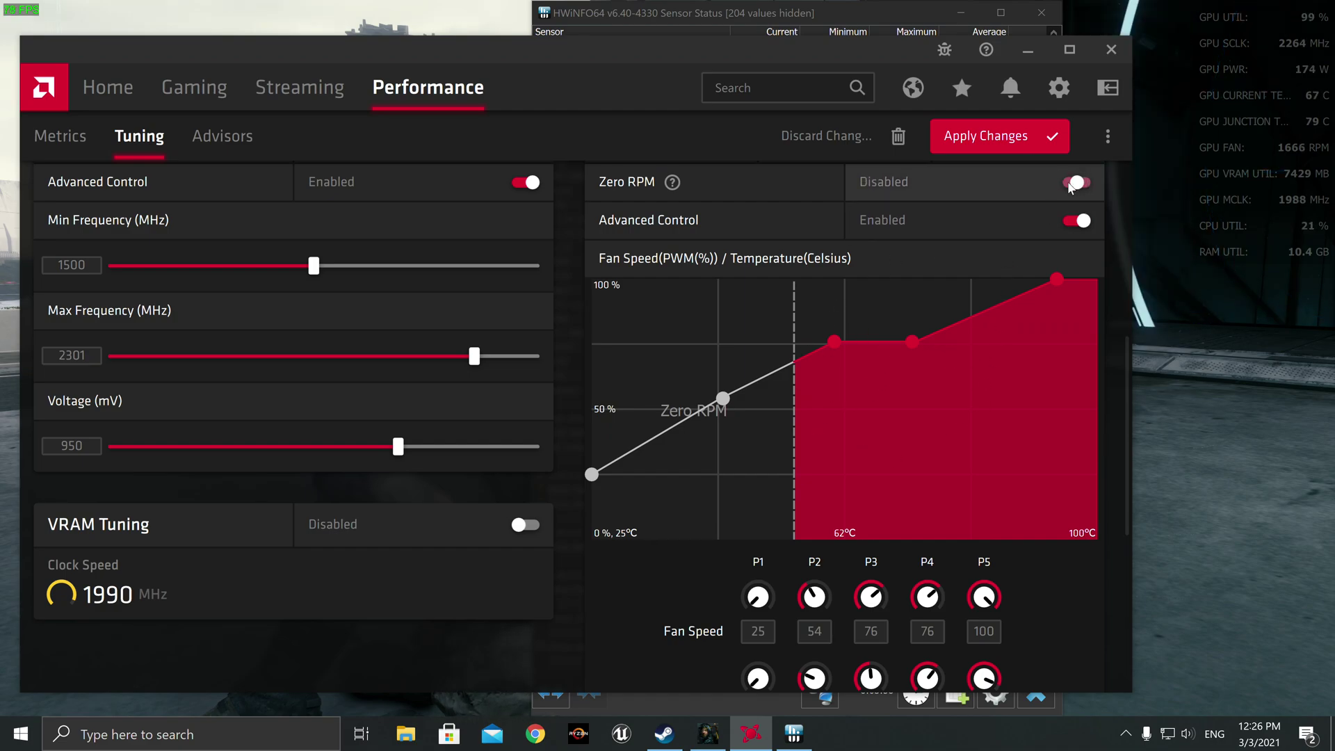
{"action": "scroll", "coordinate": [1077, 188], "scroll_direction": "up", "scroll_amount": 3}
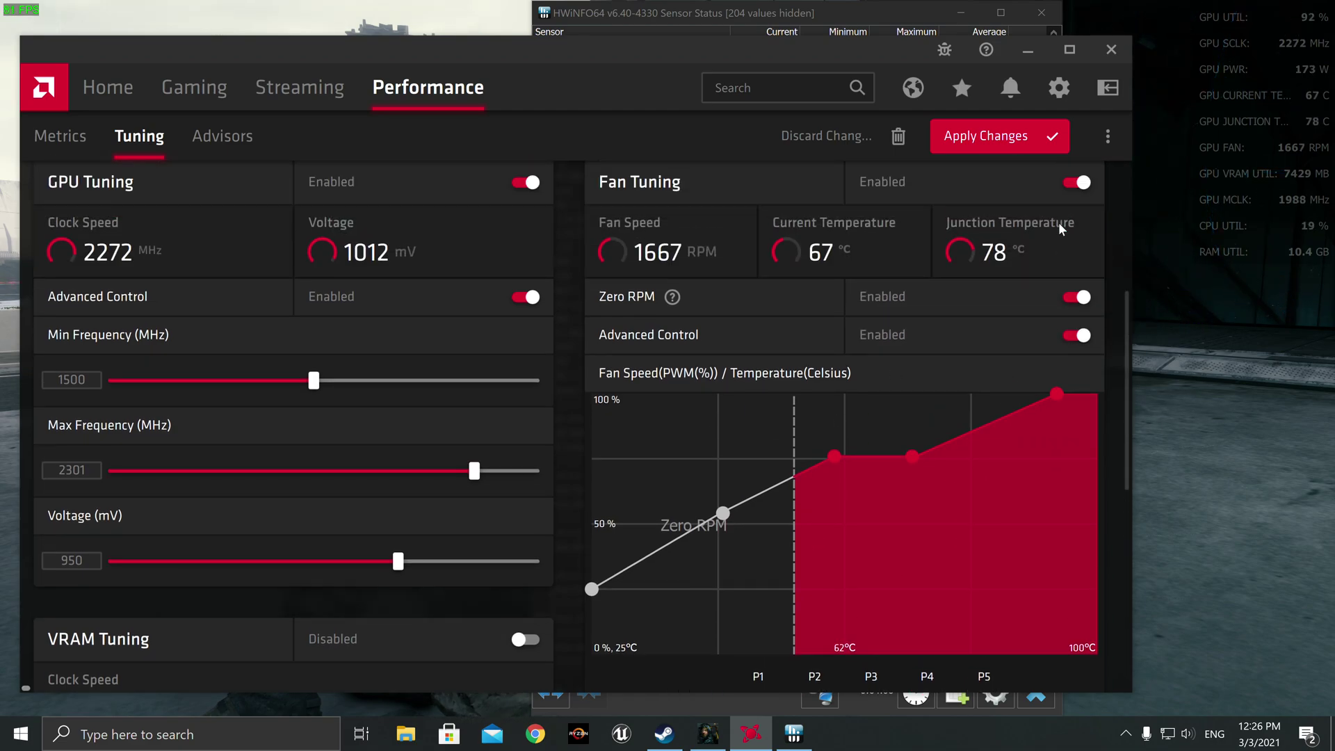
{"action": "left_click", "coordinate": [1076, 288]}
{"action": "left_click", "coordinate": [1006, 135]}
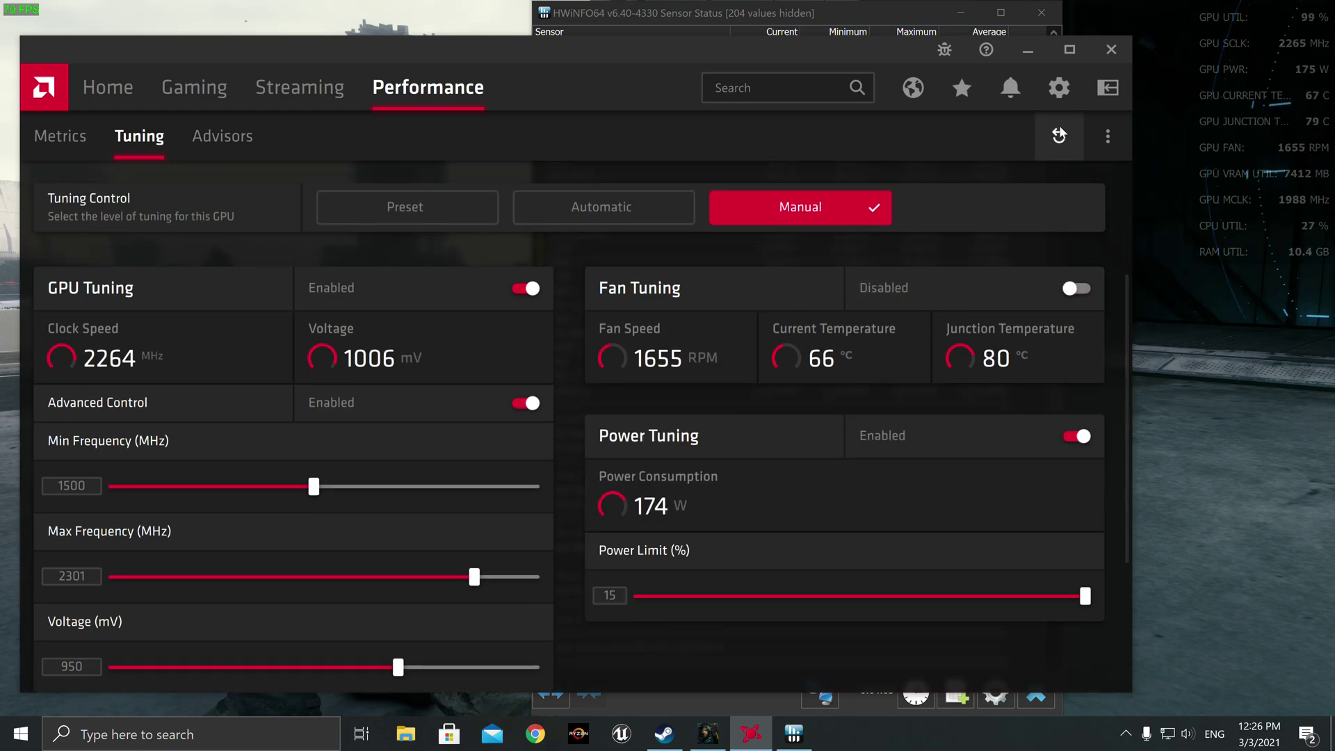
- Minimize Radeon Software and bring up the Radeon RX 6800 GPU sensors in HWiNFO64
{"action": "left_click", "coordinate": [1028, 50]}
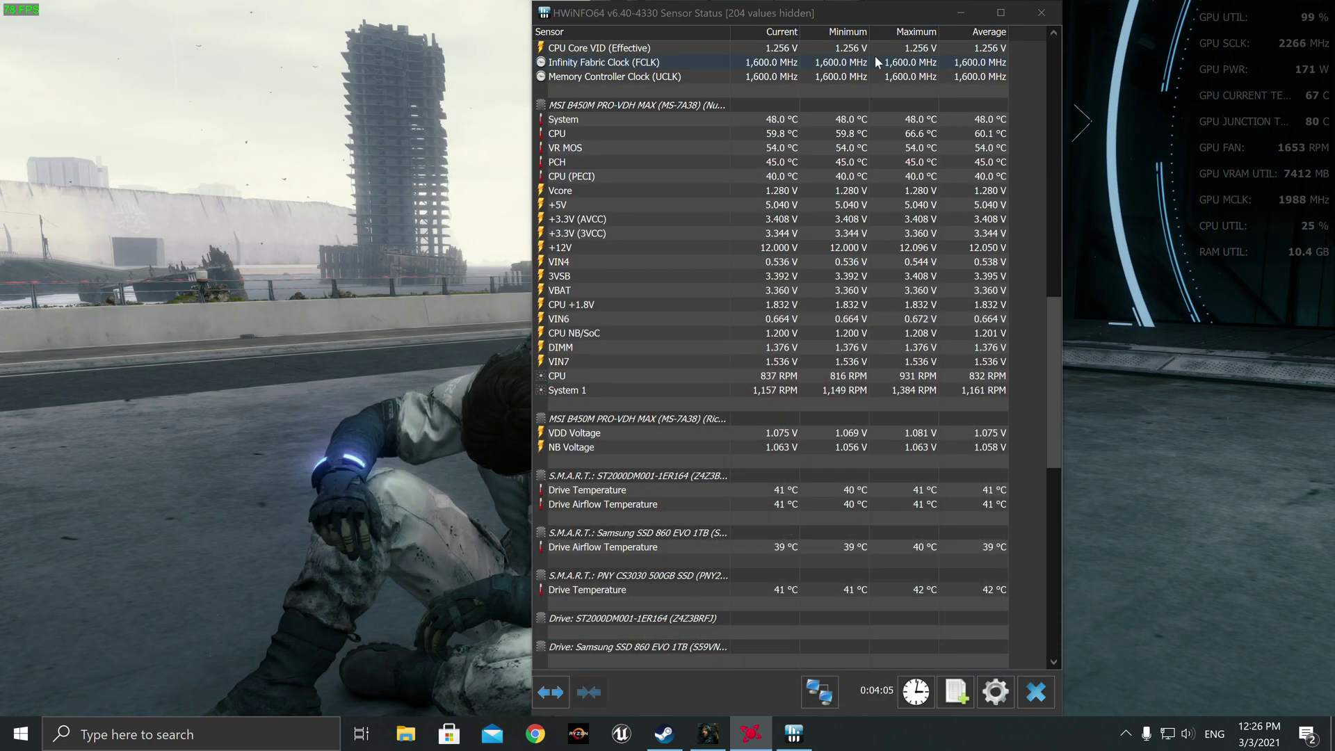
{"action": "left_click", "coordinate": [719, 24]}
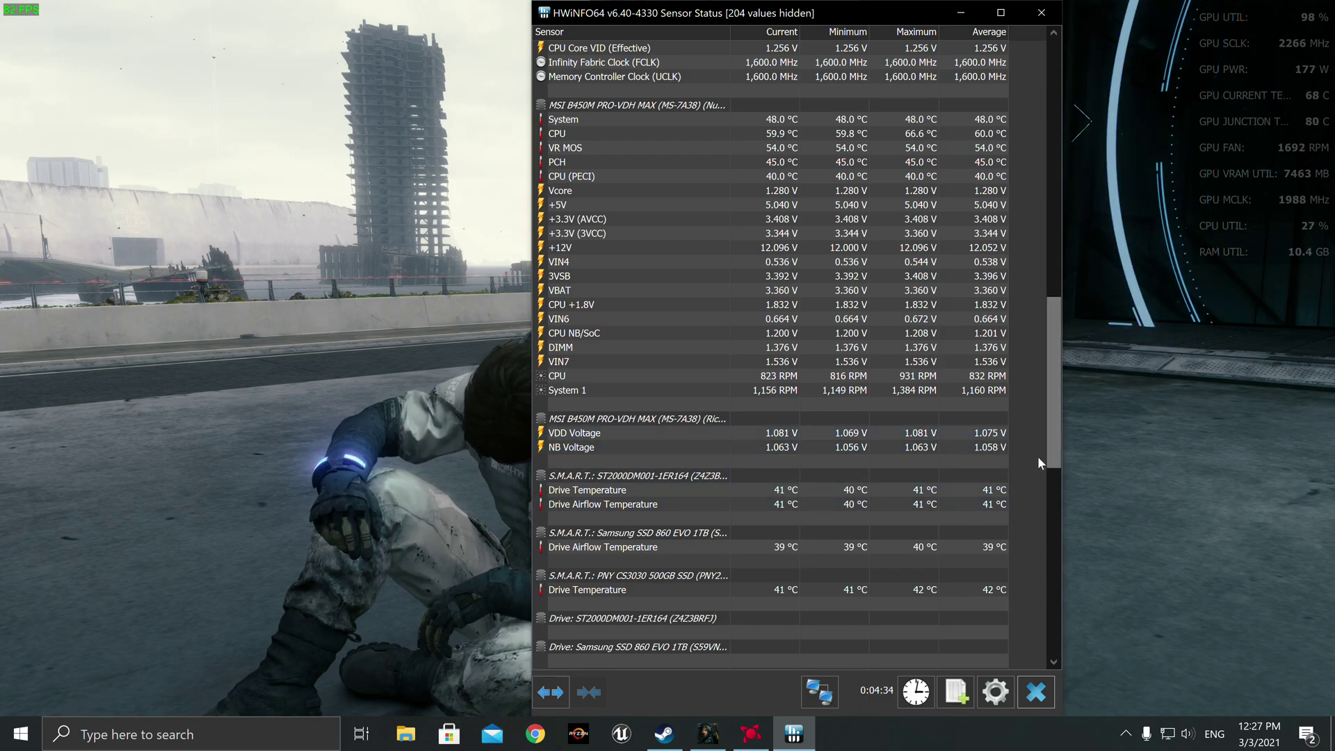
{"action": "scroll", "coordinate": [1028, 461], "scroll_direction": "down", "scroll_amount": 8}
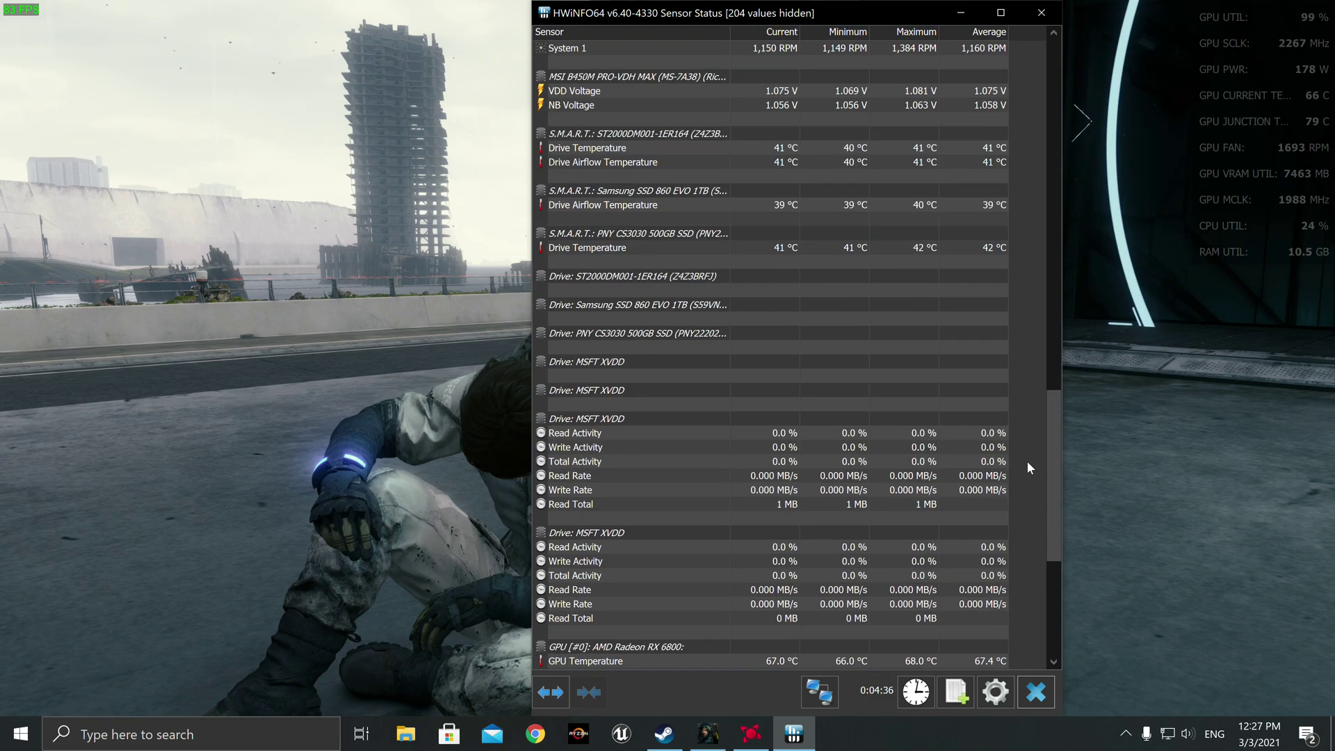
{"action": "scroll", "coordinate": [1028, 461], "scroll_direction": "down", "scroll_amount": 8}
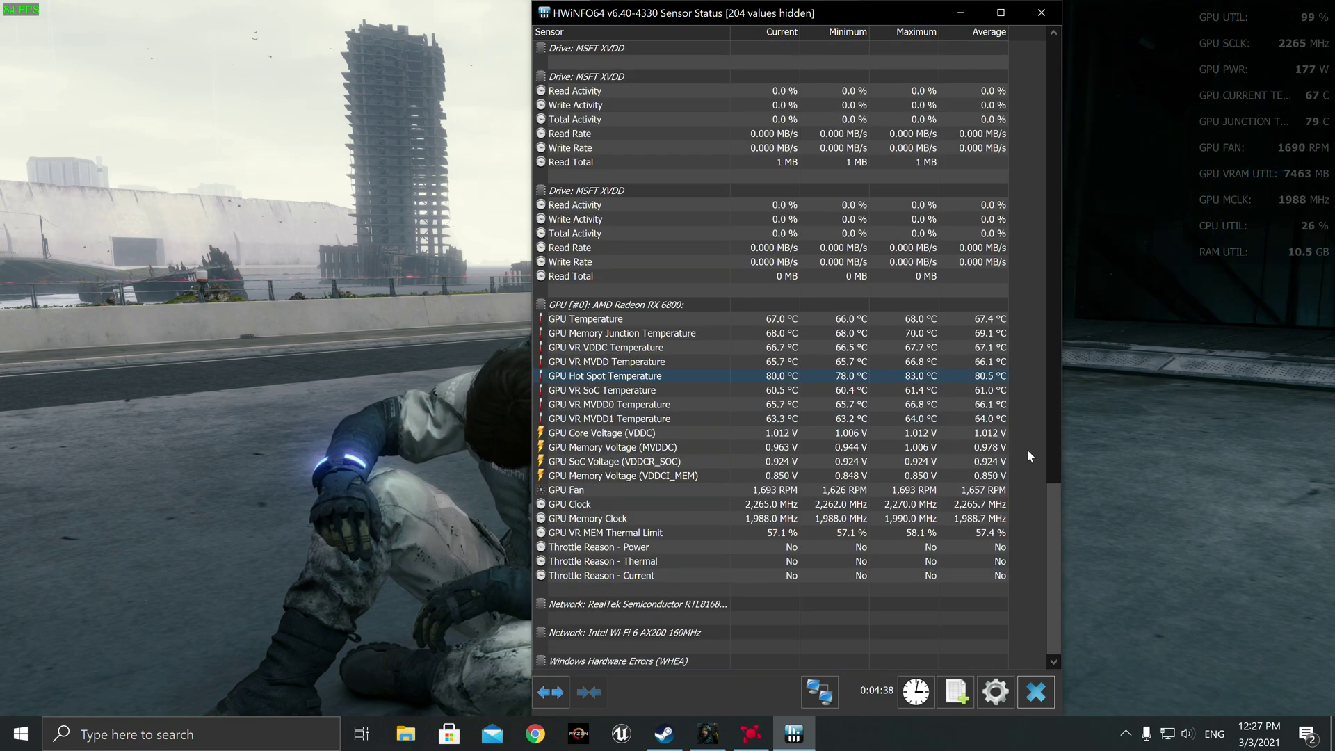
- Show Task Manager's CPU performance graph side by side with HWiNFO64, and bring up the CPU core clock sensors
{"action": "key", "text": "ctrl+alt+Delete"}
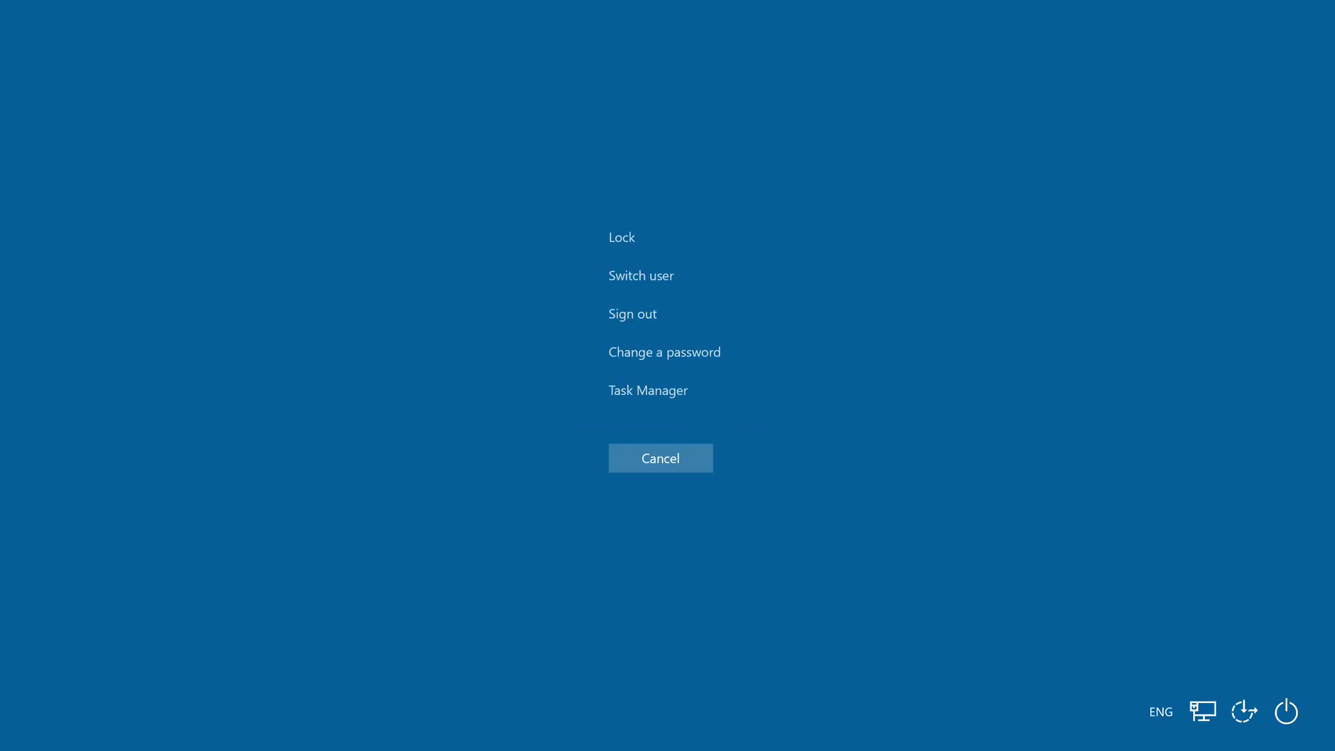
{"action": "left_click", "coordinate": [635, 389]}
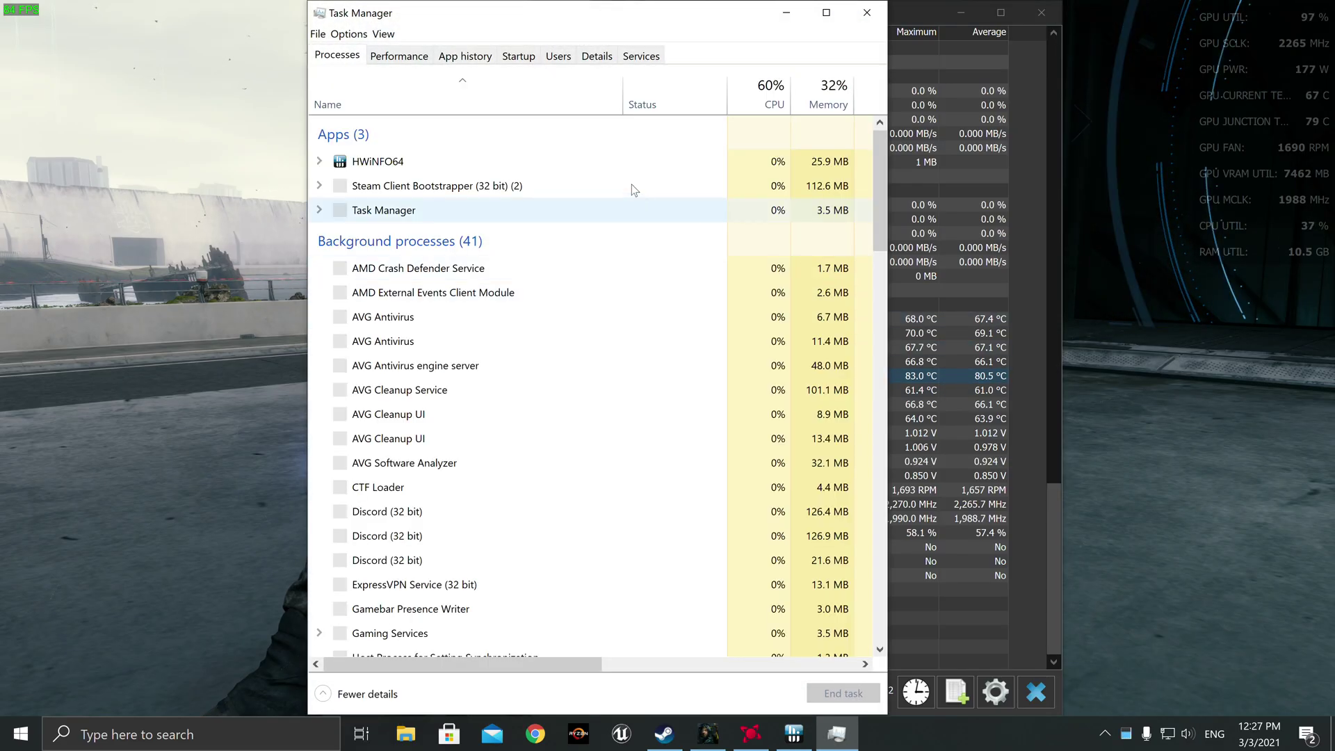
{"action": "left_click", "coordinate": [416, 54]}
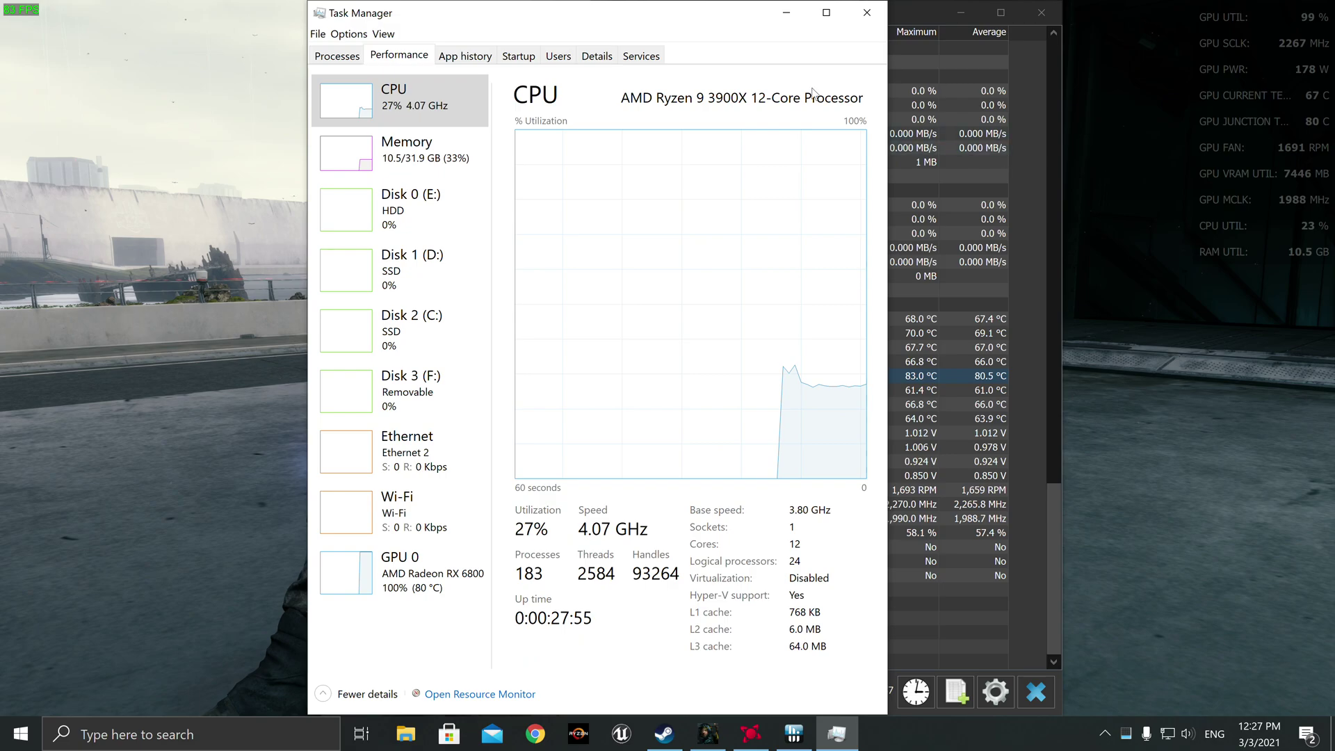
{"action": "left_click_drag", "start_coordinate": [695, 25], "coordinate": [443, 35]}
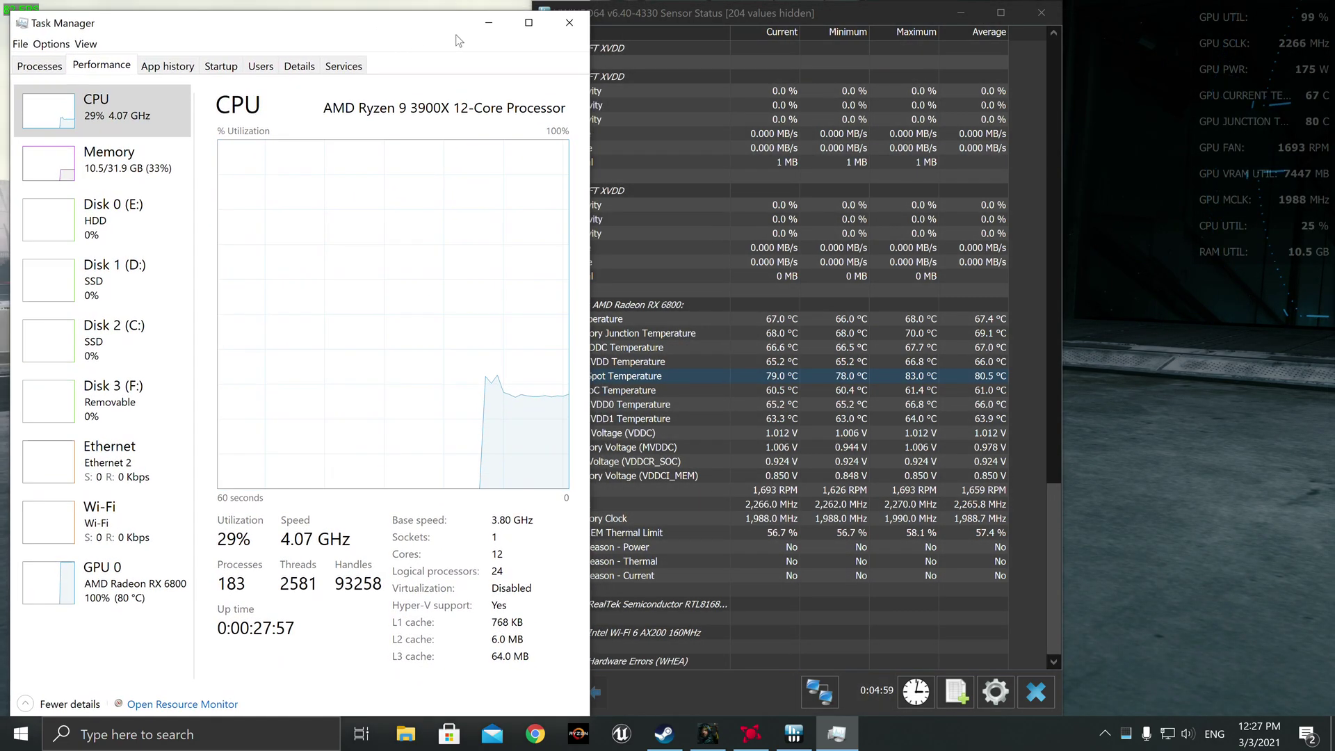
{"action": "left_click_drag", "start_coordinate": [792, 15], "coordinate": [870, 18]}
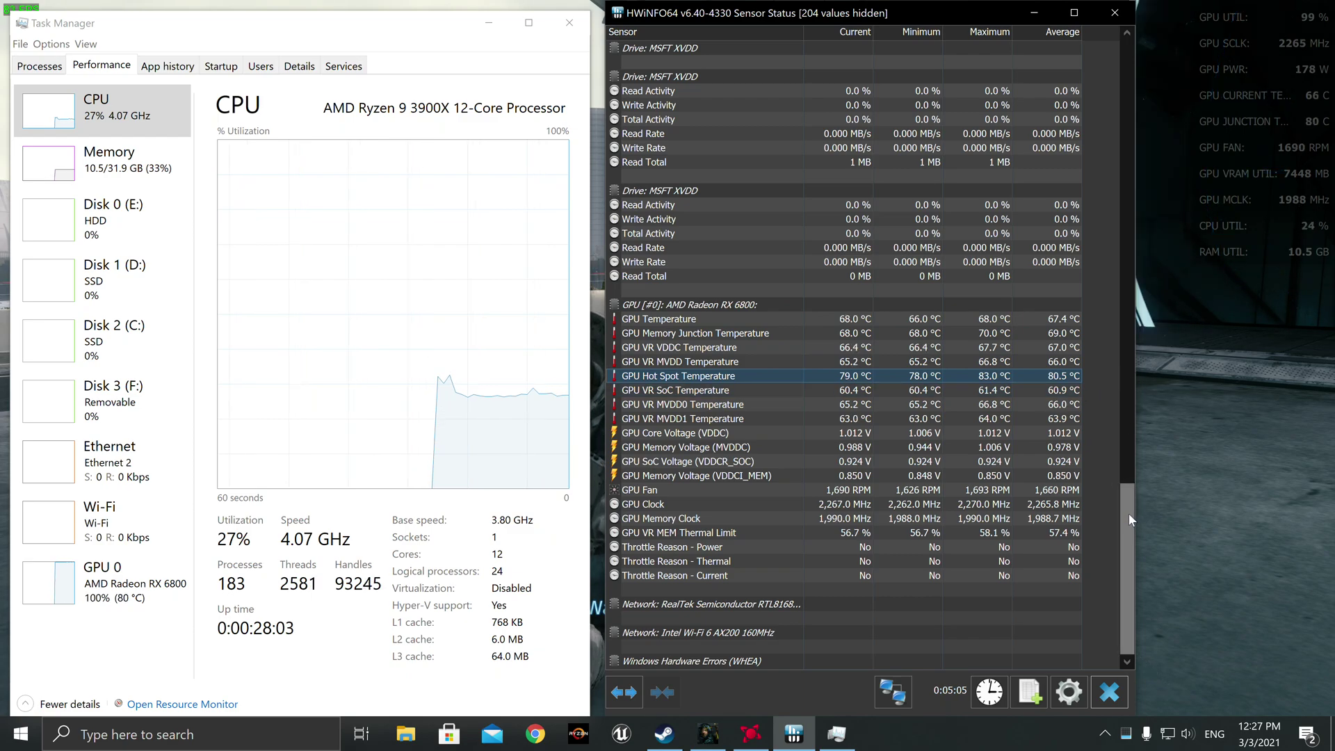
{"action": "left_click_drag", "start_coordinate": [1128, 528], "coordinate": [913, 429]}
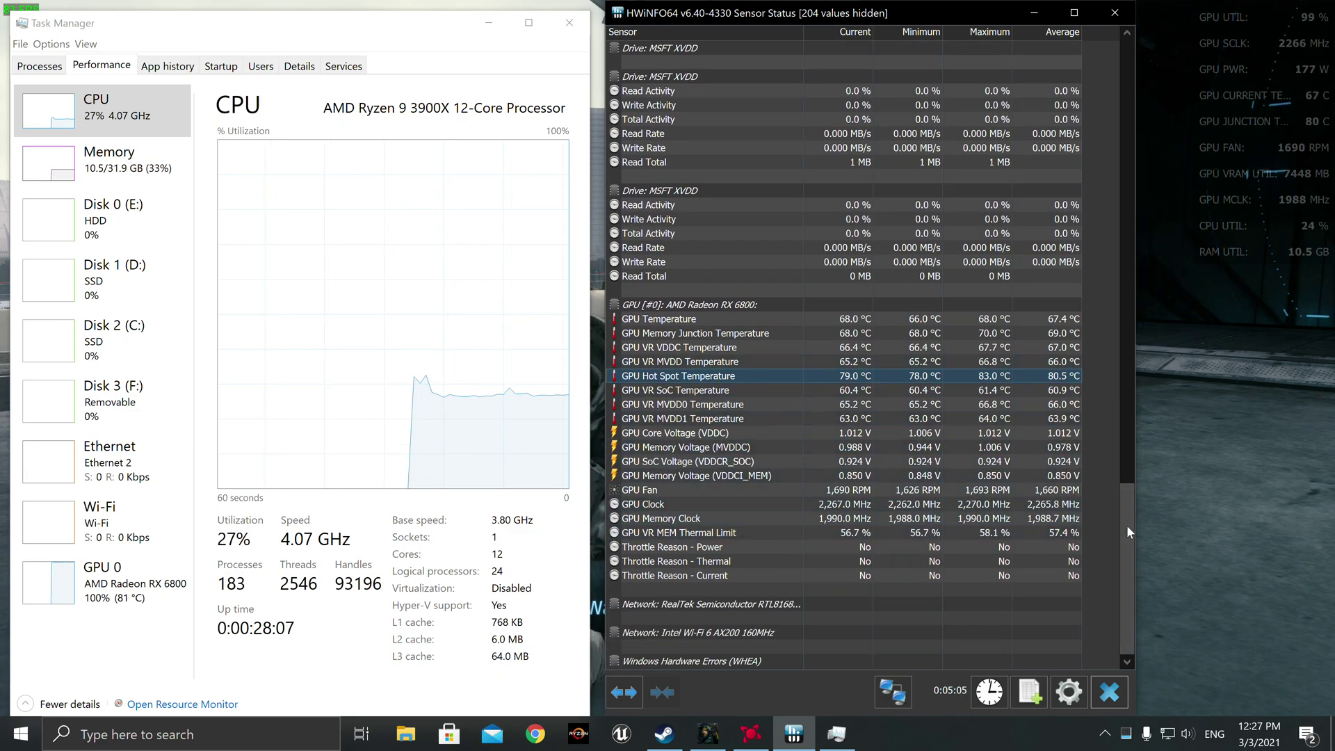
{"action": "left_click_drag", "start_coordinate": [1125, 546], "coordinate": [1071, 142]}
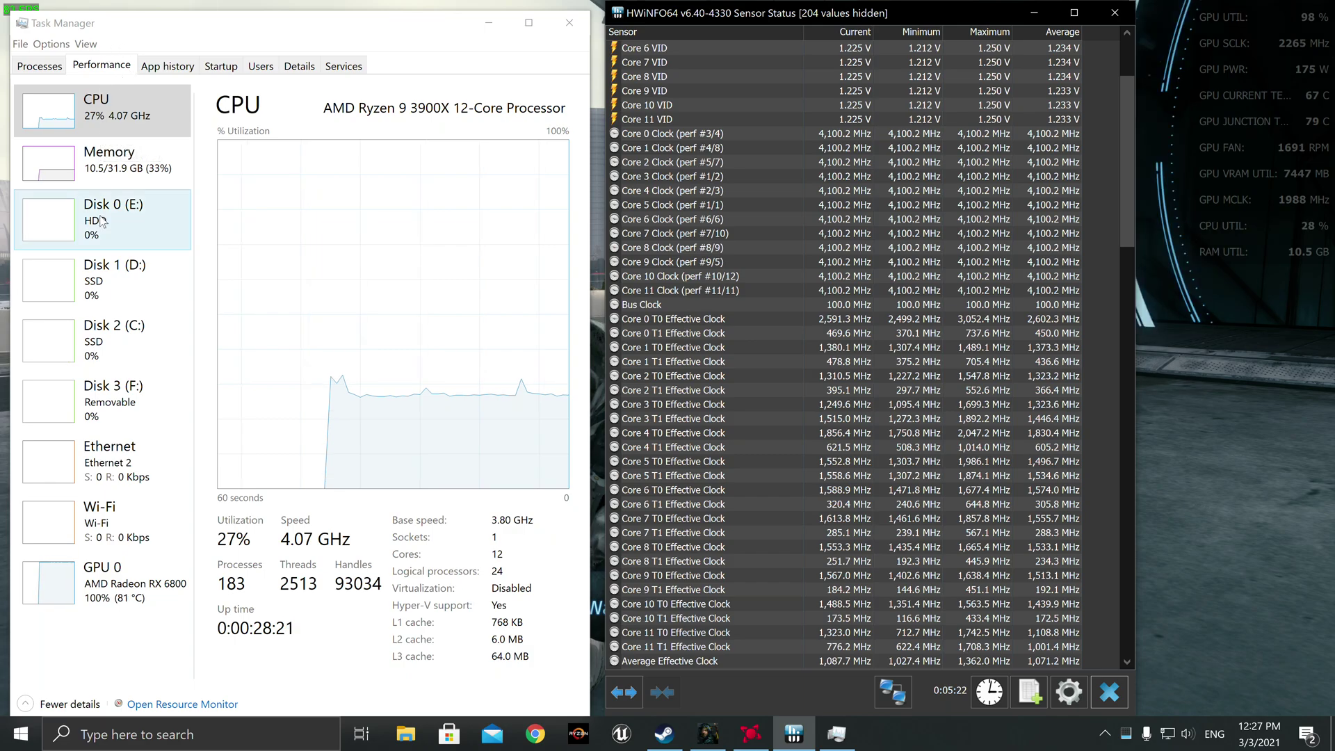
- Open Resource Monitor from Task Manager and check its CPU, memory and disk usage, including the disk queue length graphs
{"action": "left_click", "coordinate": [183, 703]}
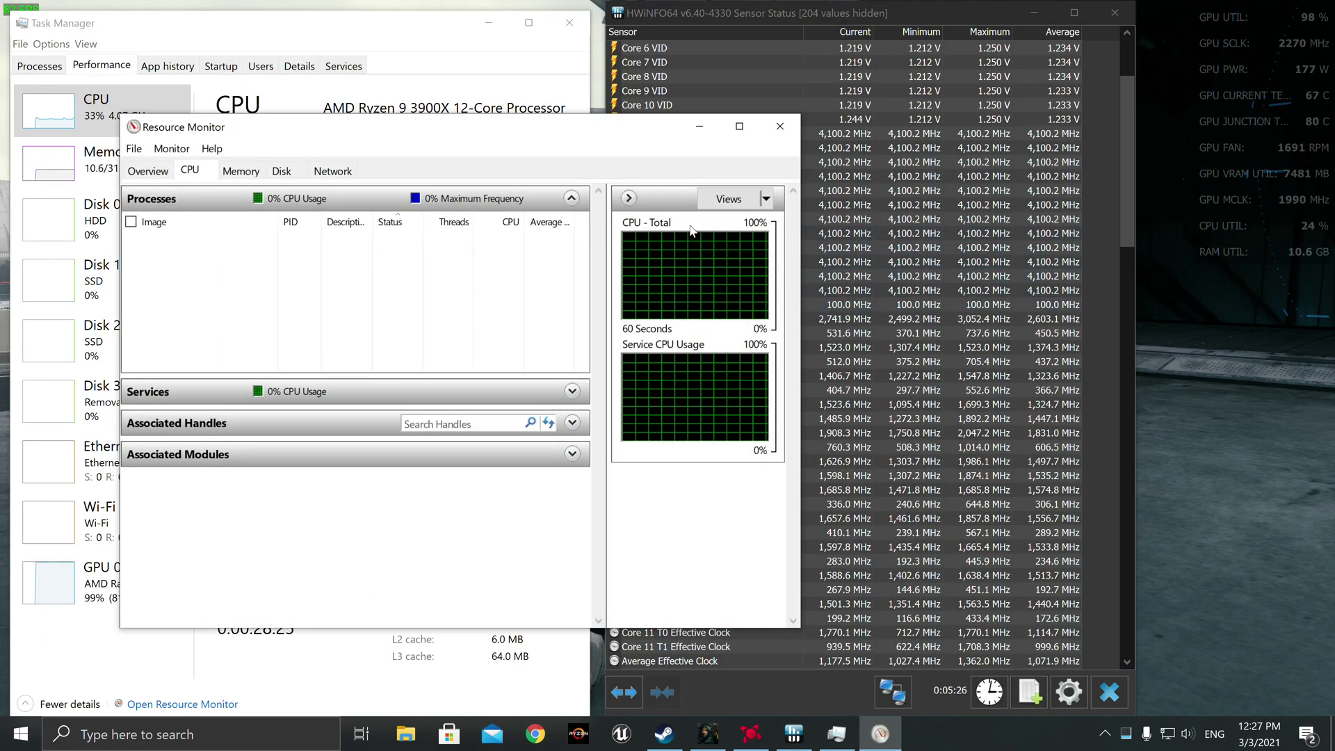
{"action": "left_click_drag", "start_coordinate": [377, 127], "coordinate": [589, 120]}
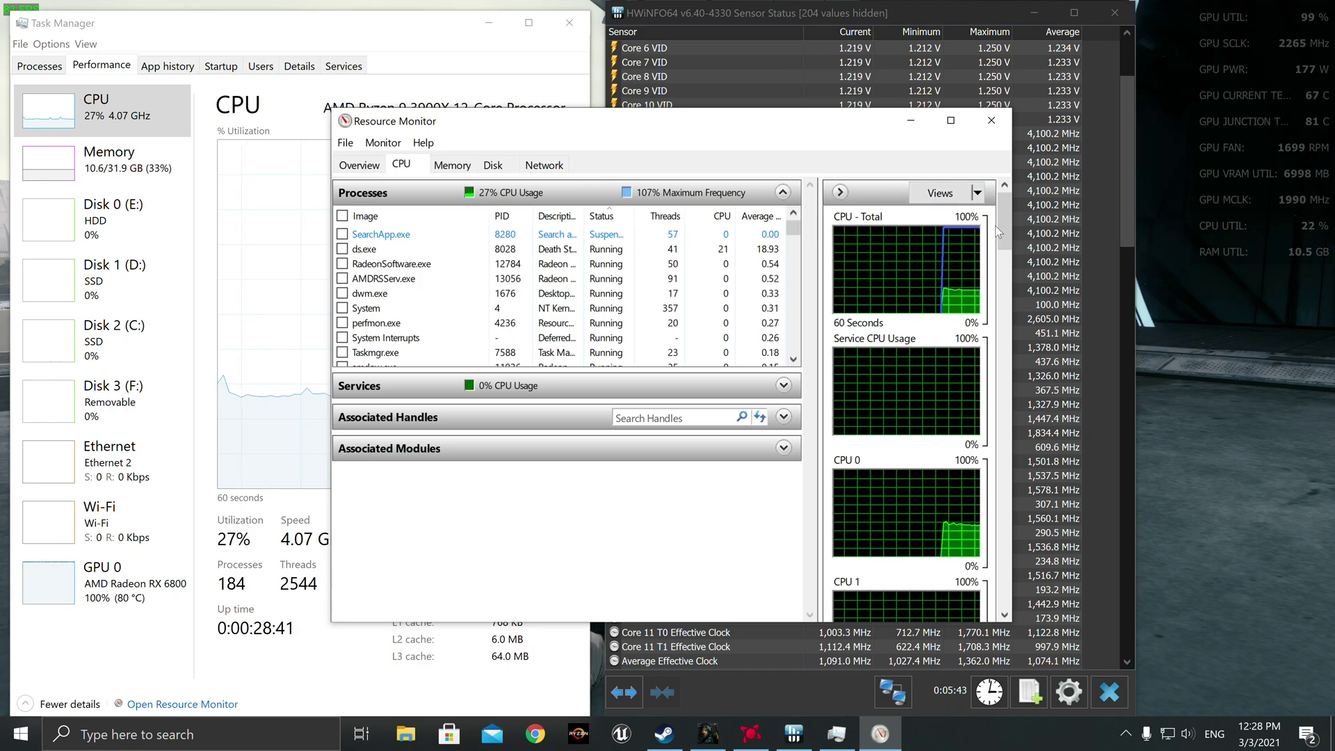
{"action": "mouse_move", "coordinate": [1006, 227]}
{"action": "left_mouse_down"}
{"action": "mouse_move", "coordinate": [971, 526]}
{"action": "mouse_move", "coordinate": [985, 221]}
{"action": "left_mouse_up"}
{"action": "left_click", "coordinate": [452, 167]}
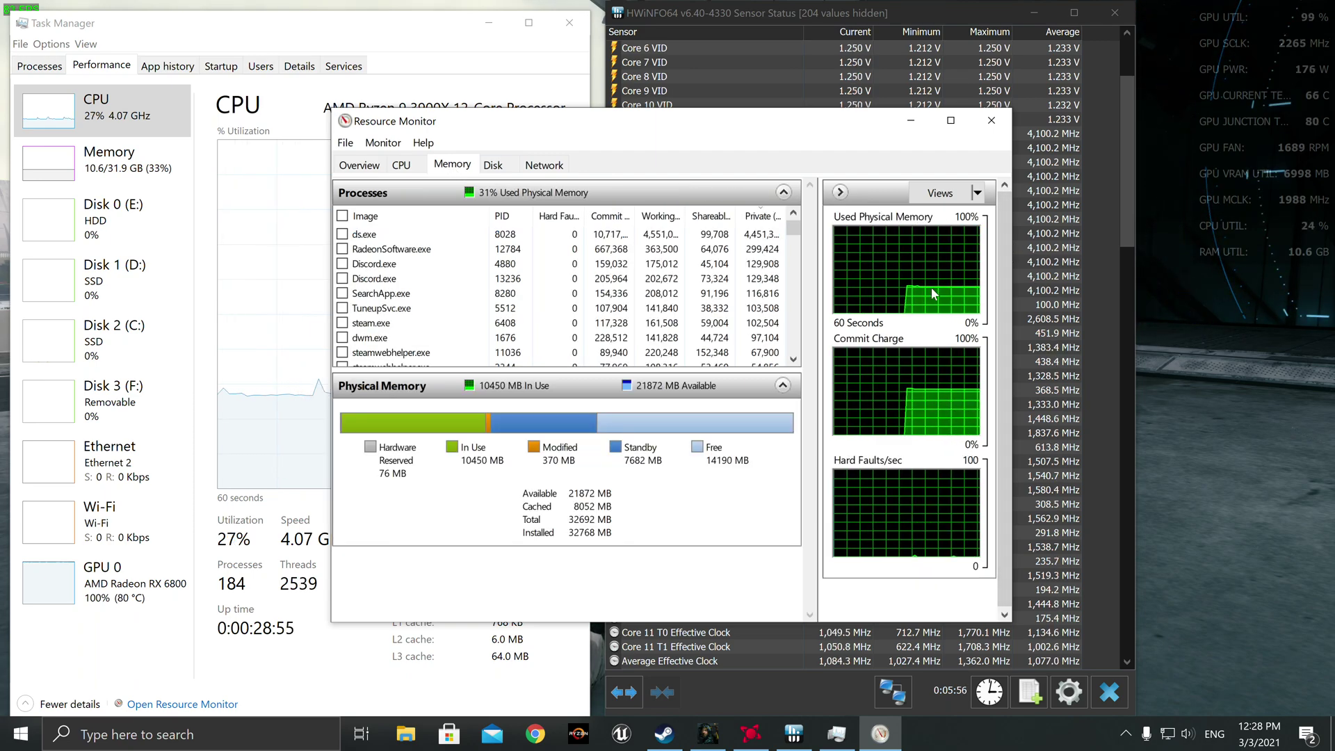
{"action": "left_click", "coordinate": [493, 165]}
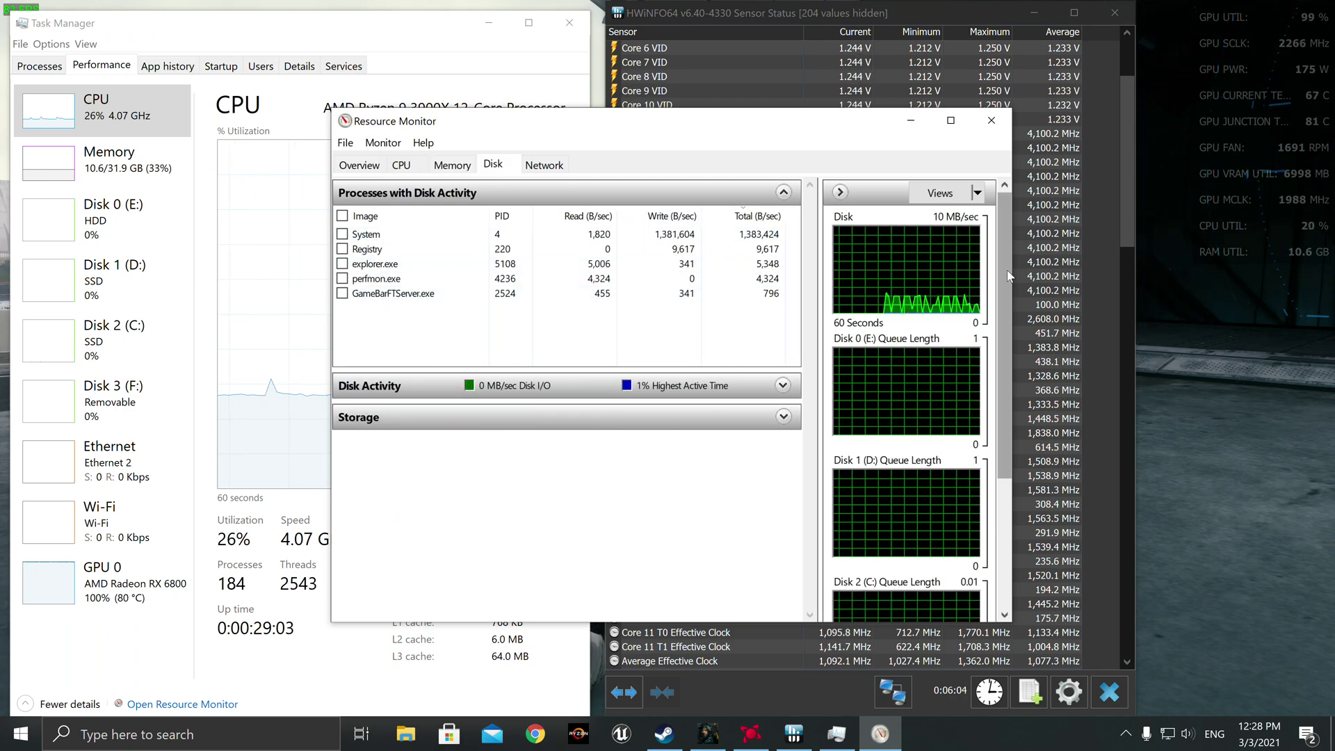
{"action": "scroll", "coordinate": [904, 347], "scroll_direction": "down", "scroll_amount": 3}
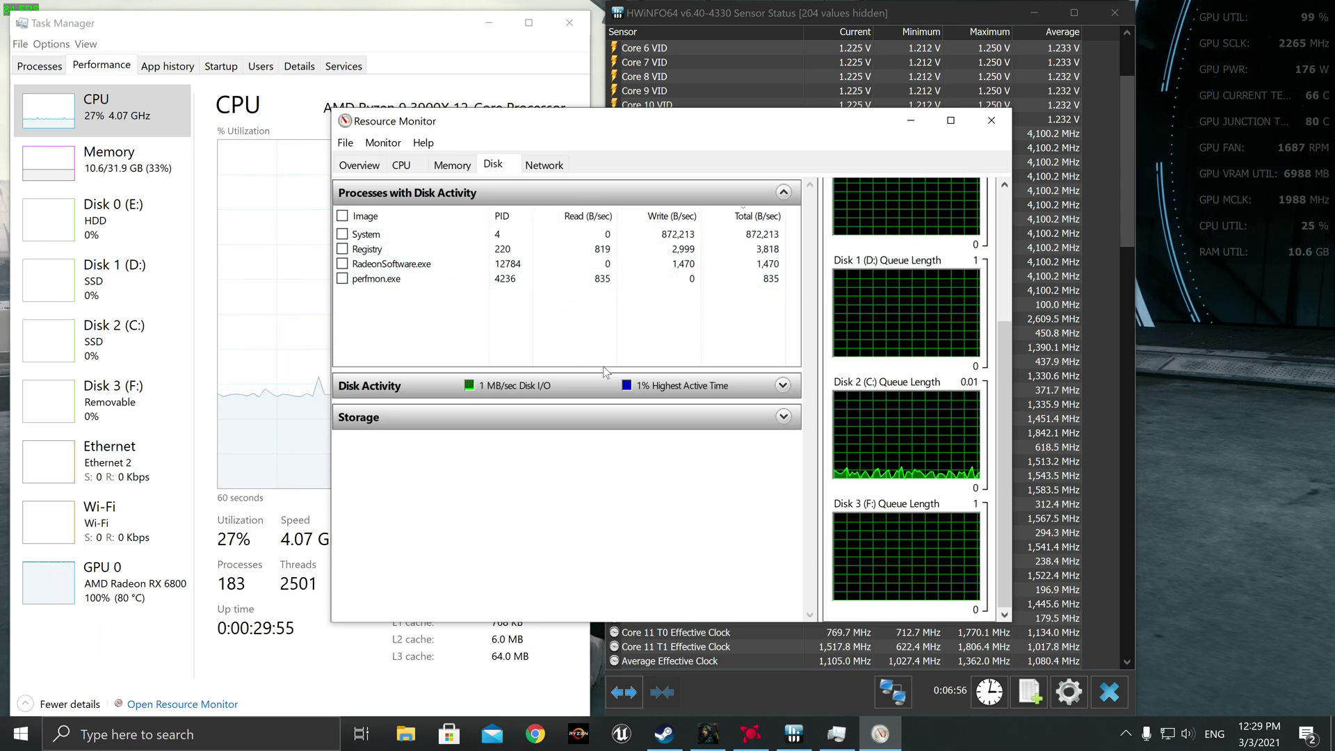
- Expand and collapse the Disk Activity and Storage sections of Resource Monitor's disk view to examine their details
{"action": "left_click", "coordinate": [783, 387]}
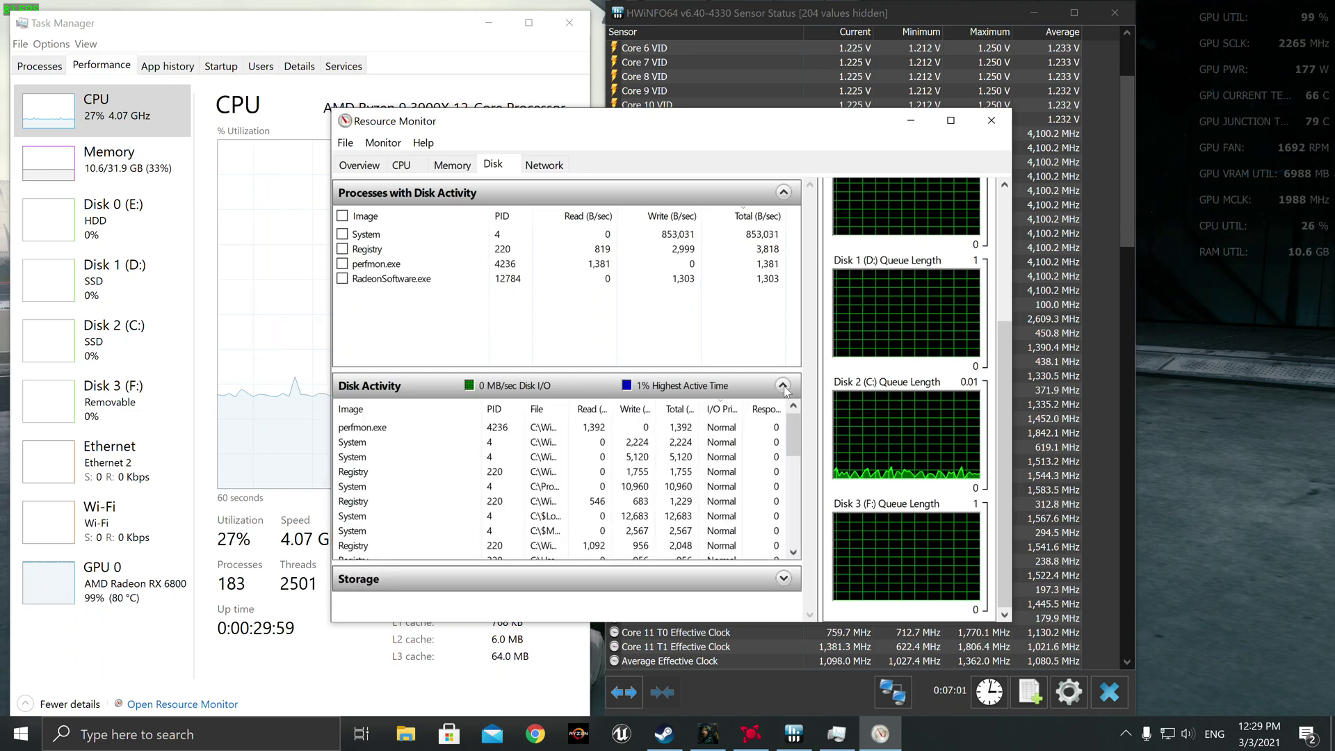
{"action": "left_click", "coordinate": [783, 386]}
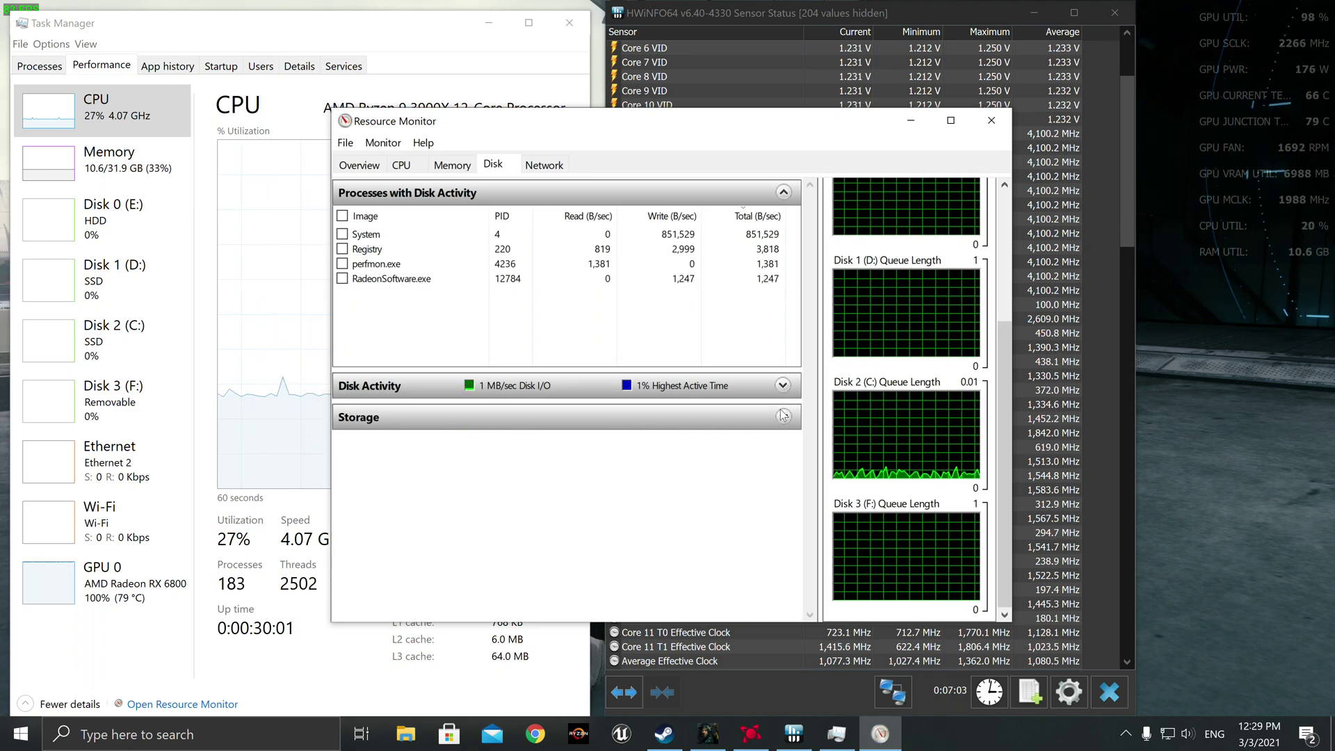
{"action": "left_click", "coordinate": [783, 417]}
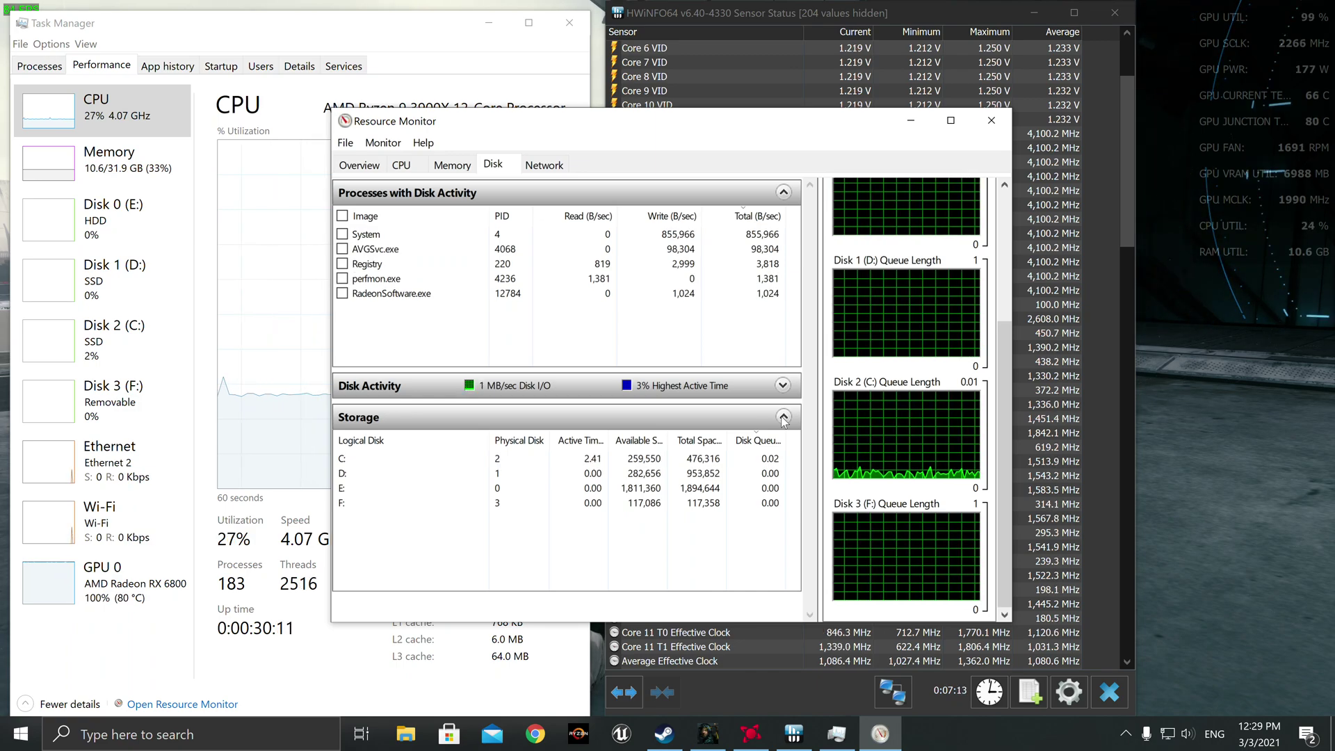
{"action": "left_click", "coordinate": [784, 417]}
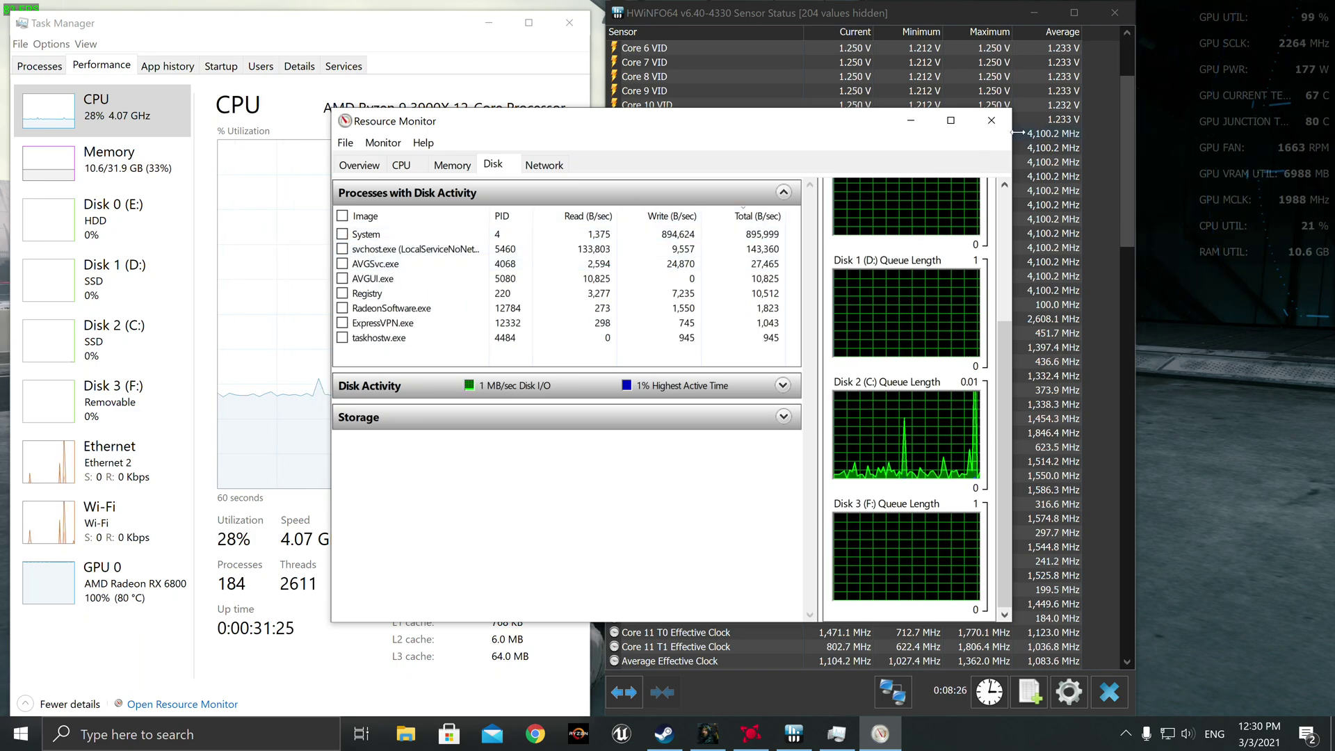
- Review the memory, CPU and overview pages of Resource Monitor, and close both it and Task Manager
{"action": "key", "text": "ctrl+shift+Tab"}
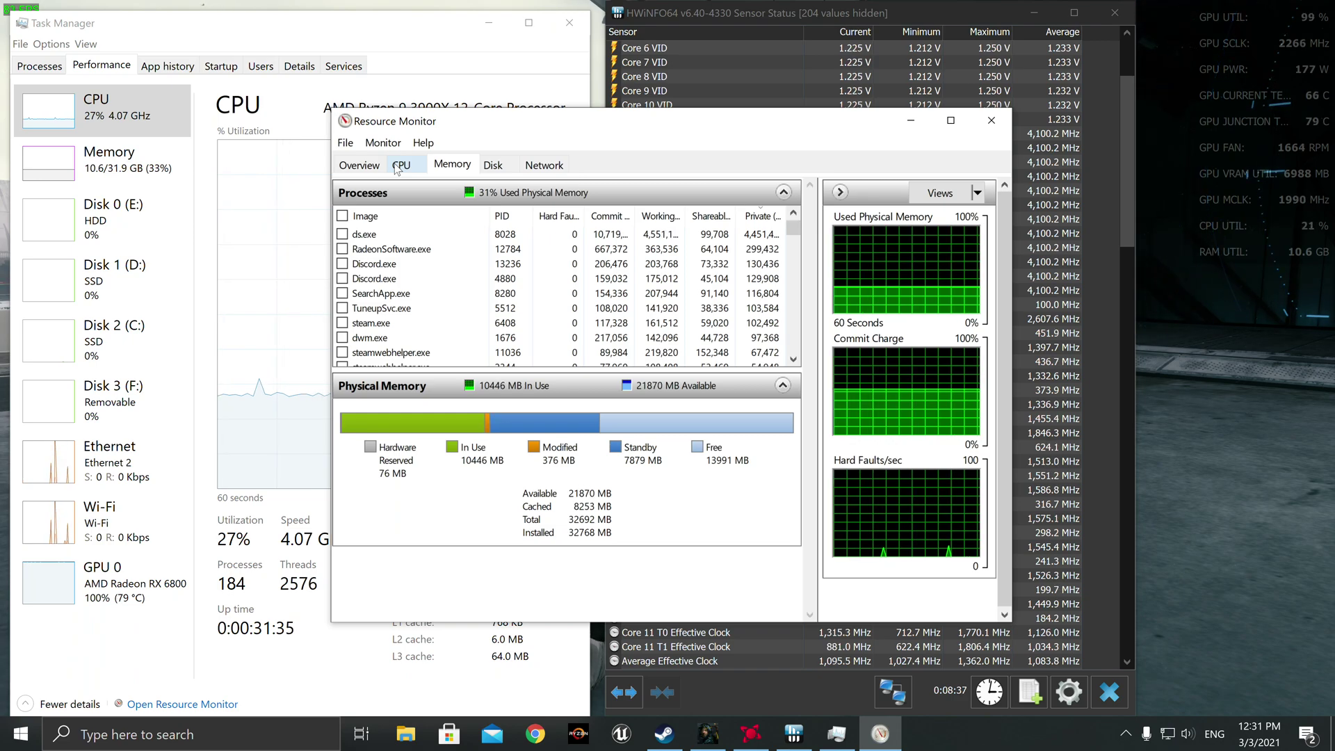
{"action": "left_click", "coordinate": [398, 167]}
{"action": "left_click", "coordinate": [361, 165]}
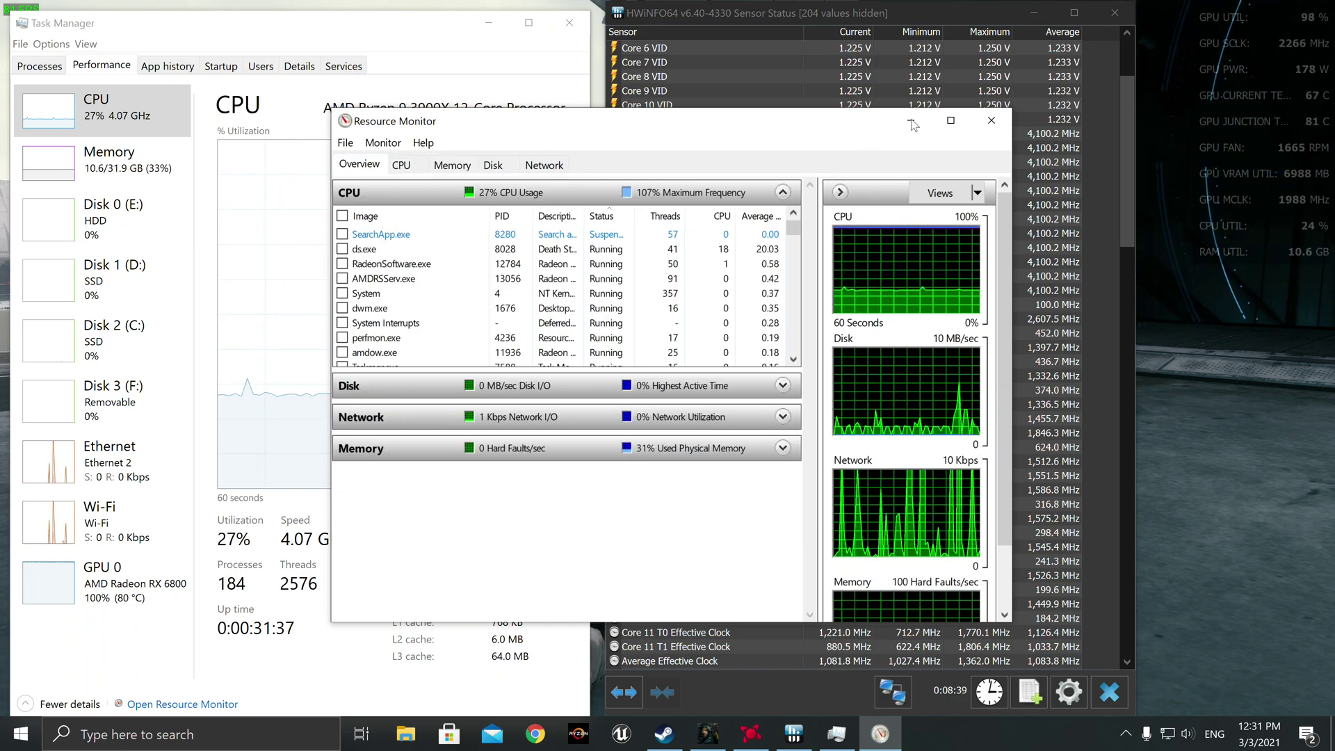
{"action": "left_click", "coordinate": [991, 120]}
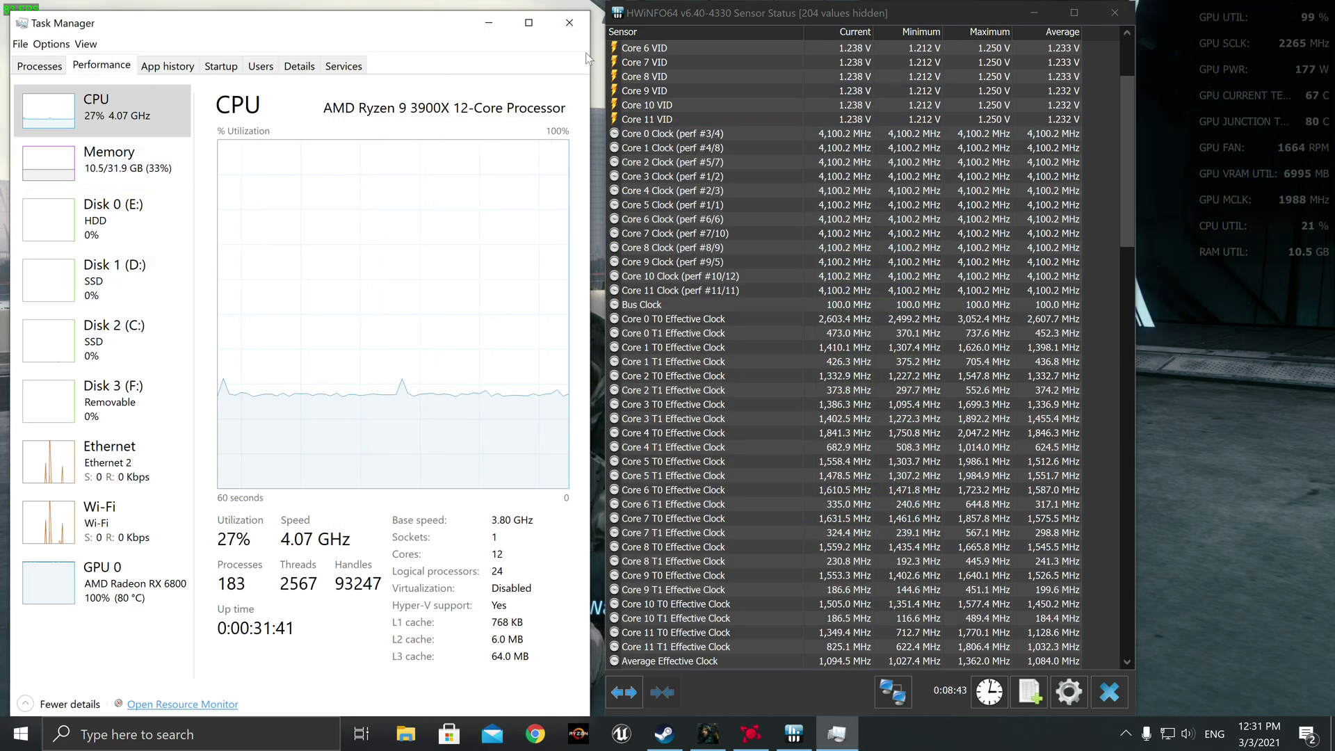
{"action": "left_click", "coordinate": [569, 22]}
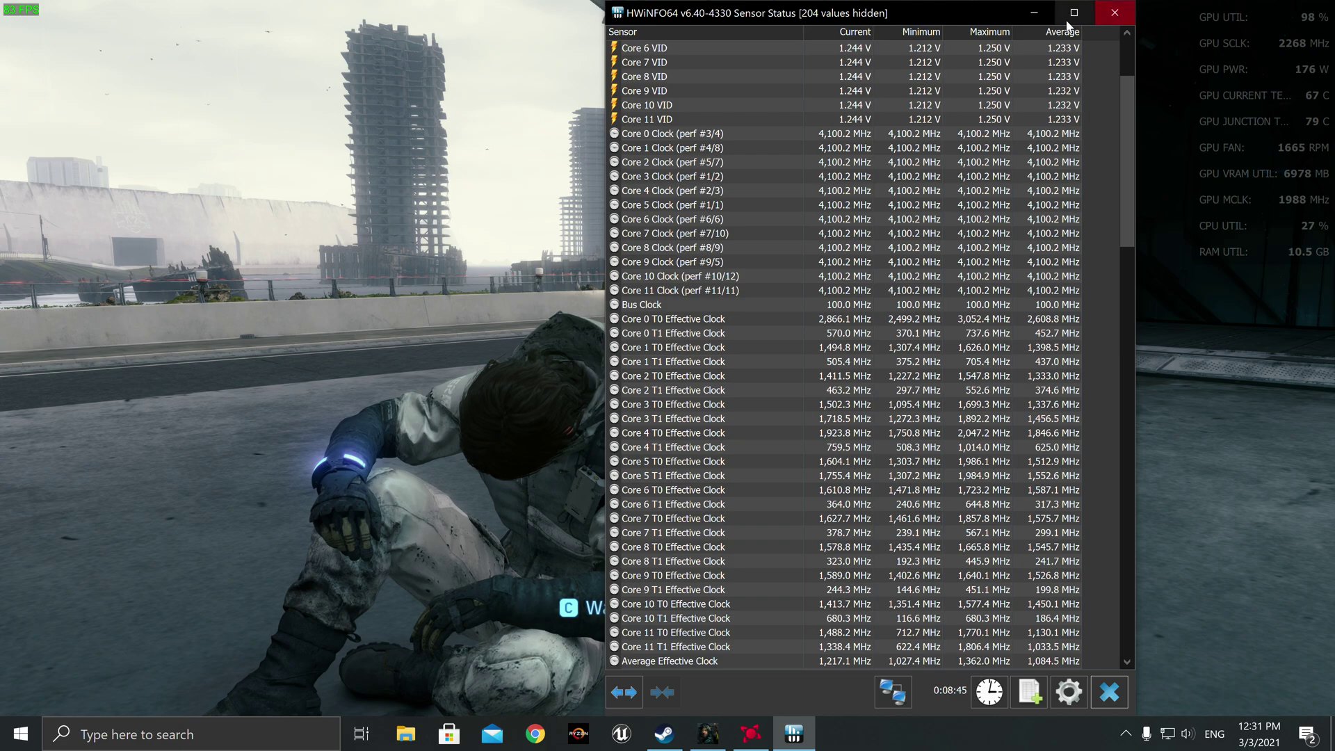
- Bring up the Radeon Software tuning page, and close the HWiNFO64 and Radeon Software windows
{"action": "left_click", "coordinate": [743, 744]}
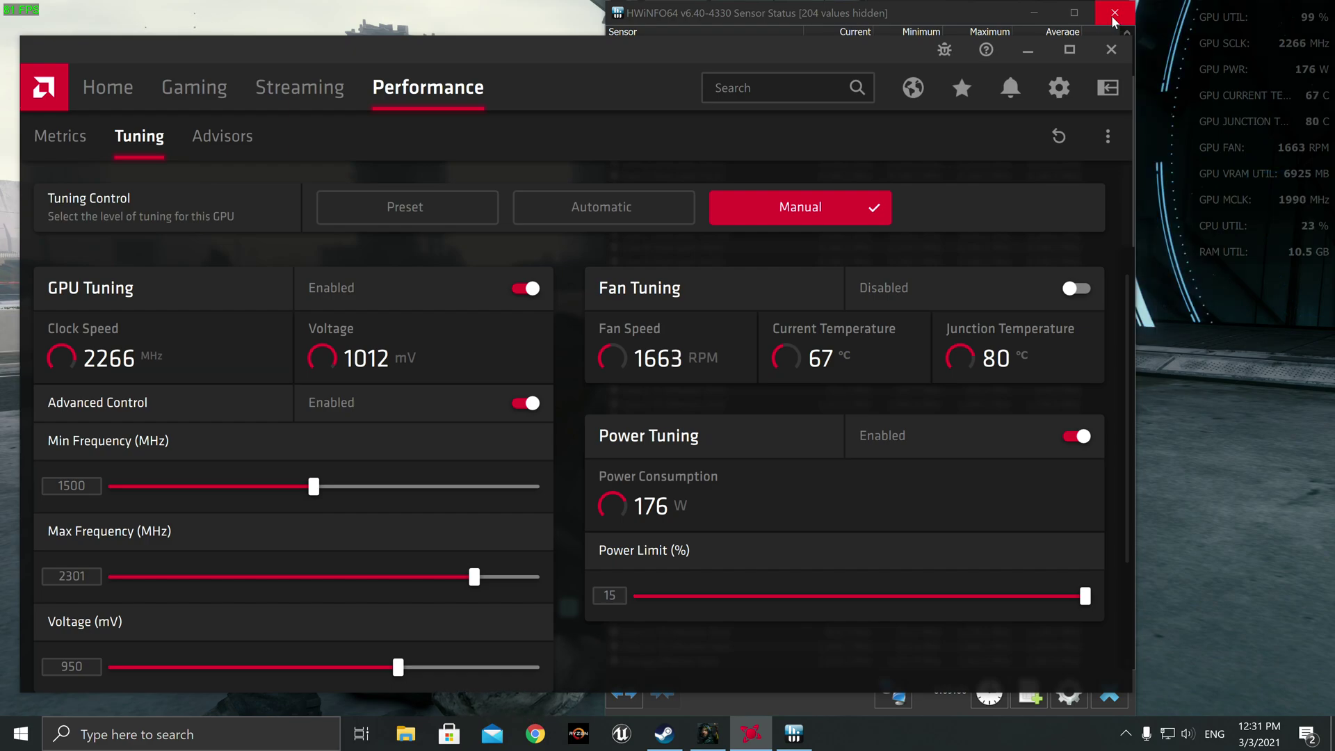
{"action": "left_click", "coordinate": [1114, 20]}
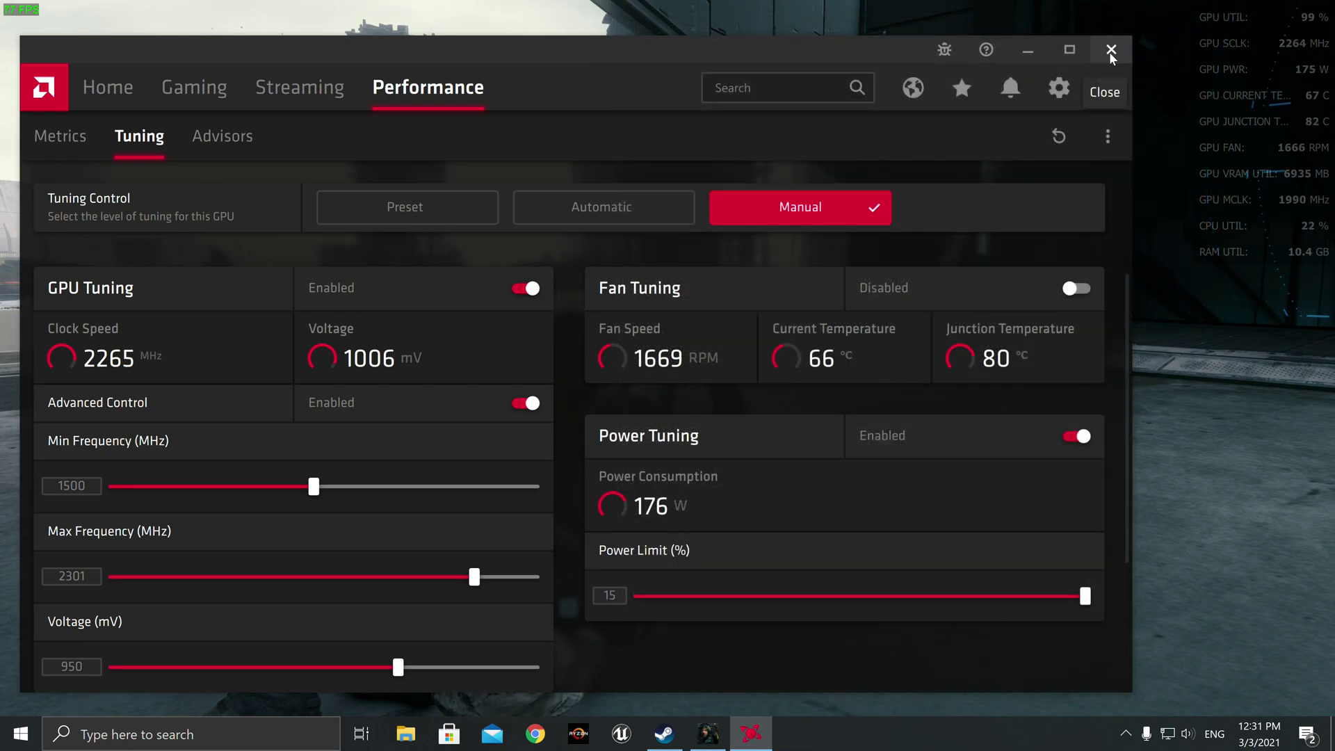
{"action": "left_click", "coordinate": [1111, 52]}
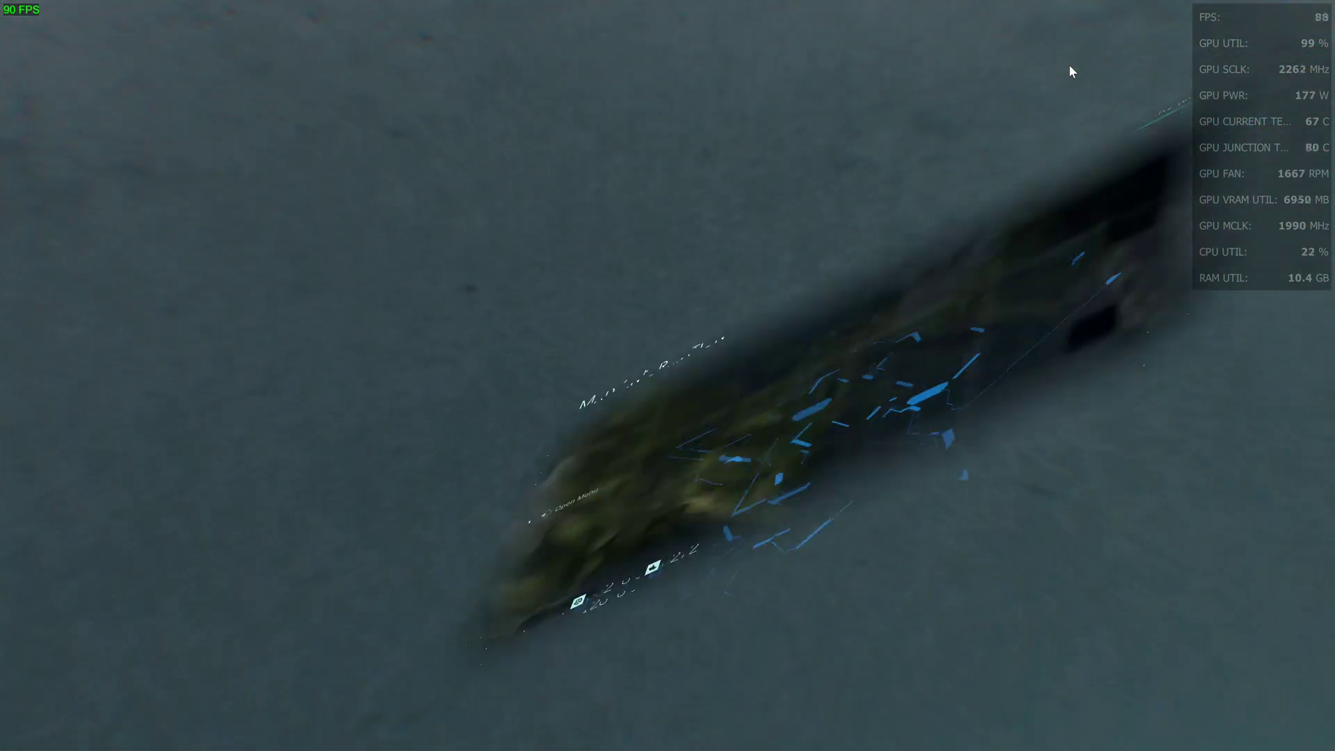
- Open the Graphics Settings from the options of Death Stranding
{"action": "key", "text": "Tab"}
{"action": "key", "text": "Down"}
{"action": "key", "text": "Down"}
{"action": "key", "text": "Return"}
{"action": "key", "text": "Down"}
{"action": "key", "text": "Down"}
{"action": "key", "text": "Down"}
{"action": "key", "text": "Return"}
{"action": "key", "text": "Up"}
{"action": "key", "text": "Up"}
{"action": "key", "text": "Up"}
{"action": "key", "text": "Down"}
{"action": "key", "text": "Down"}
{"action": "key", "text": "Down"}
{"action": "key", "text": "Up"}
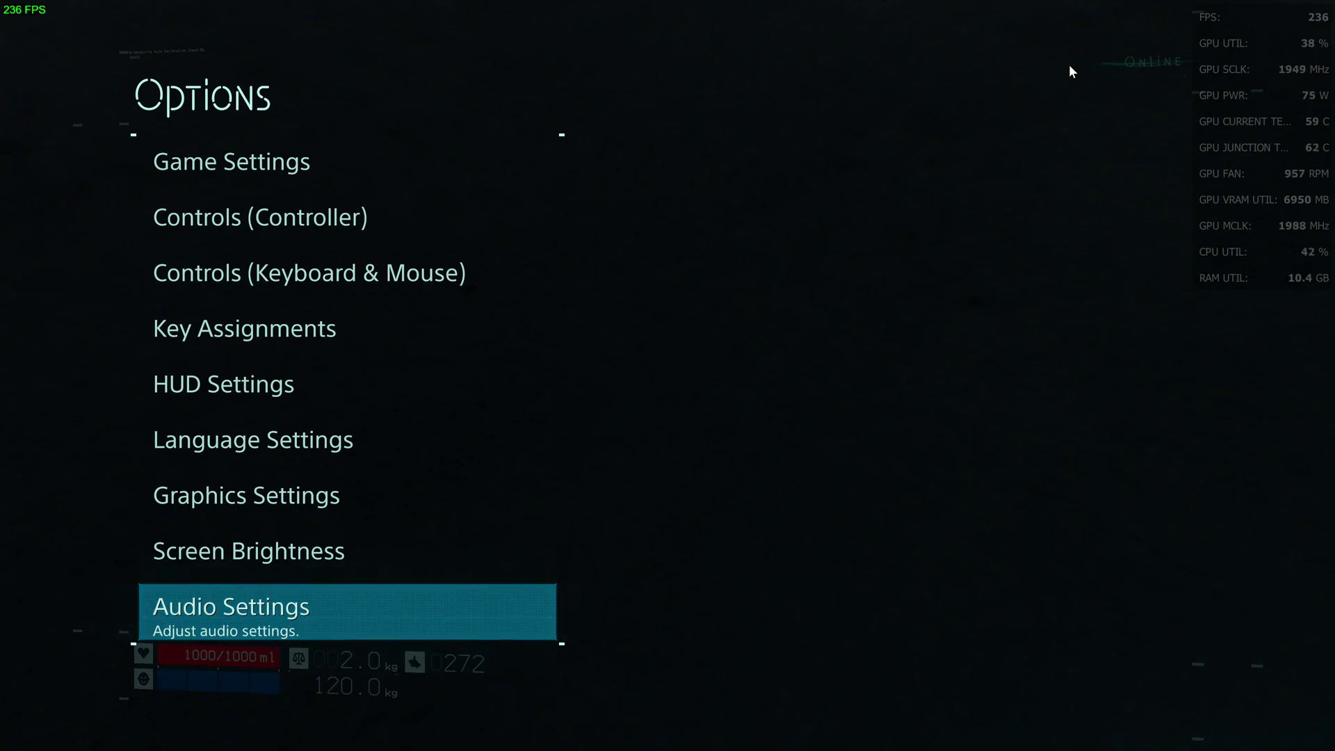
{"action": "key", "text": "Down"}
{"action": "key", "text": "Up"}
{"action": "key", "text": "Up"}
{"action": "key", "text": "Up"}
{"action": "key", "text": "Return"}
- Turn Vsync on and set the maximum frame rate to 60
{"action": "key", "text": "Down"}
{"action": "key", "text": "Down"}
{"action": "key", "text": "Down"}
{"action": "key", "text": "Down"}
{"action": "key", "text": "Right"}
{"action": "key", "text": "Down"}
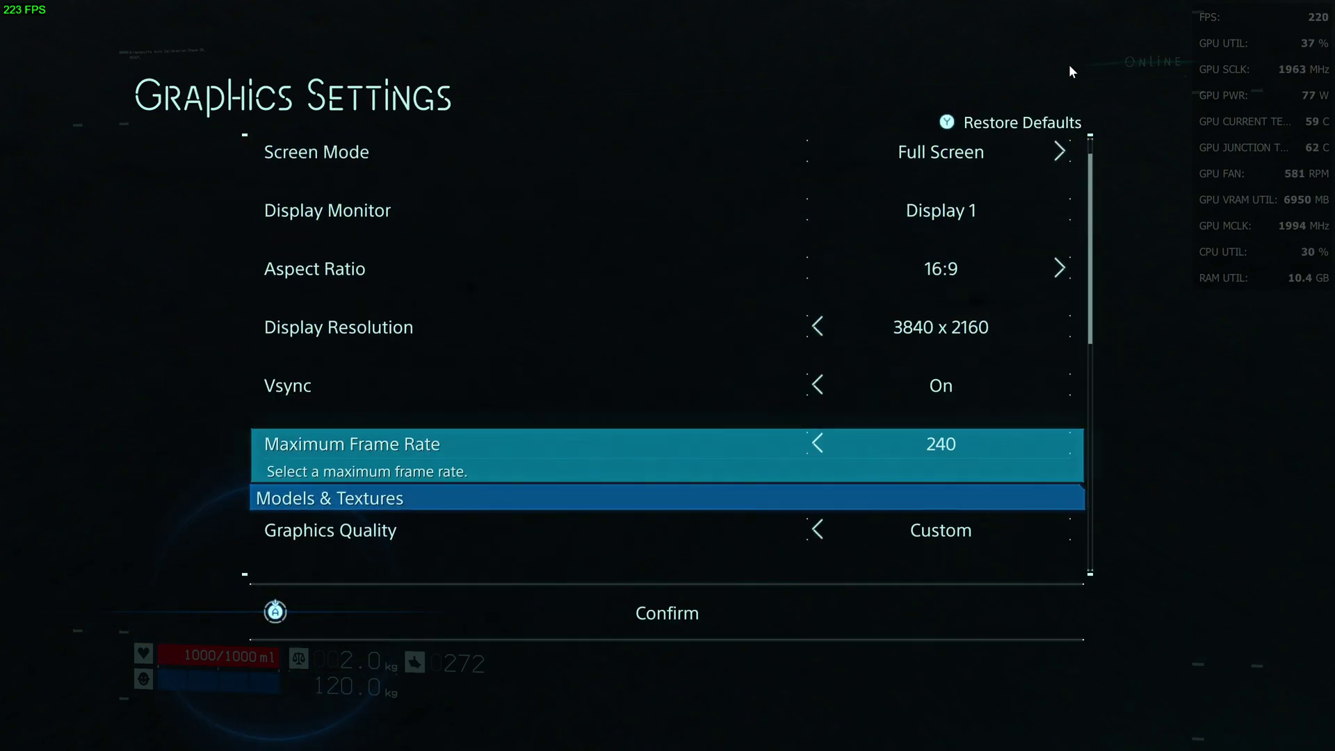
{"action": "key", "text": "Left"}
{"action": "key", "text": "Left"}
{"action": "key", "text": "Left"}
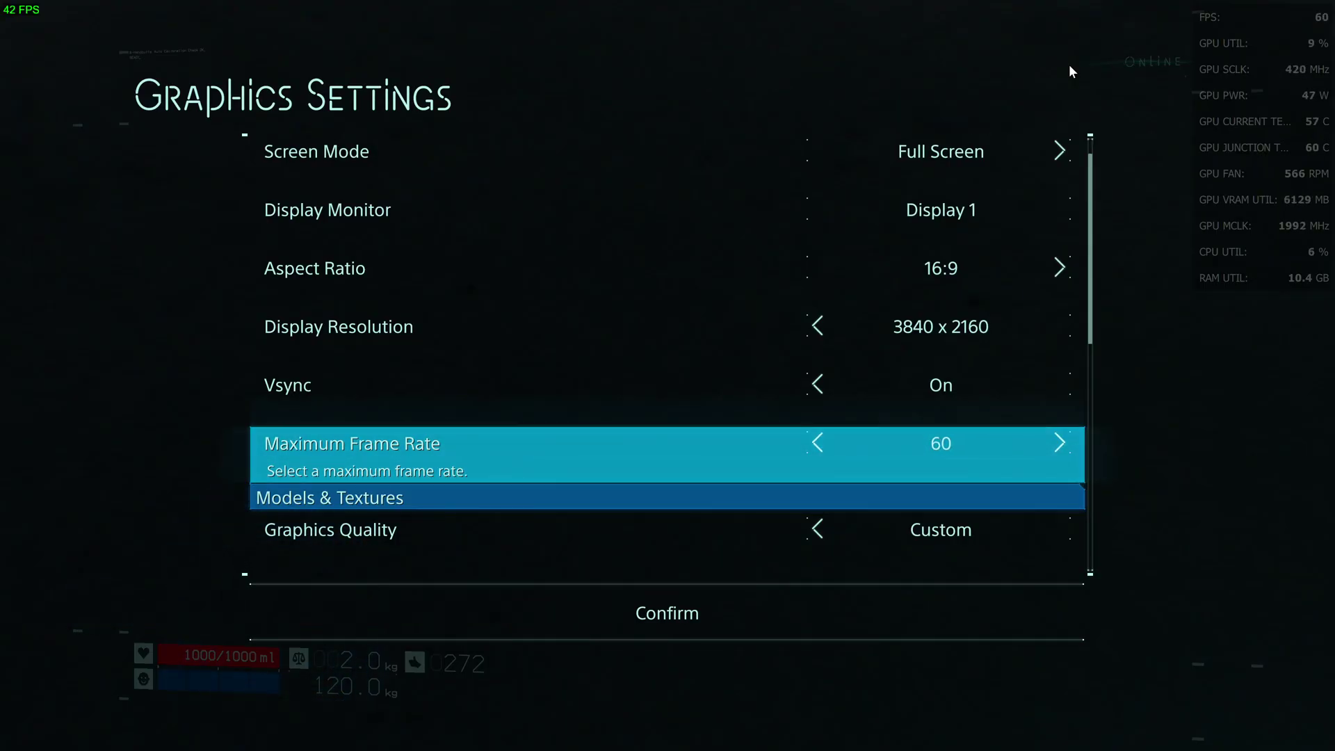
- Confirm the graphics settings and leave the menus to return to gameplay
{"action": "key", "text": "Return"}
{"action": "key", "text": "Escape"}
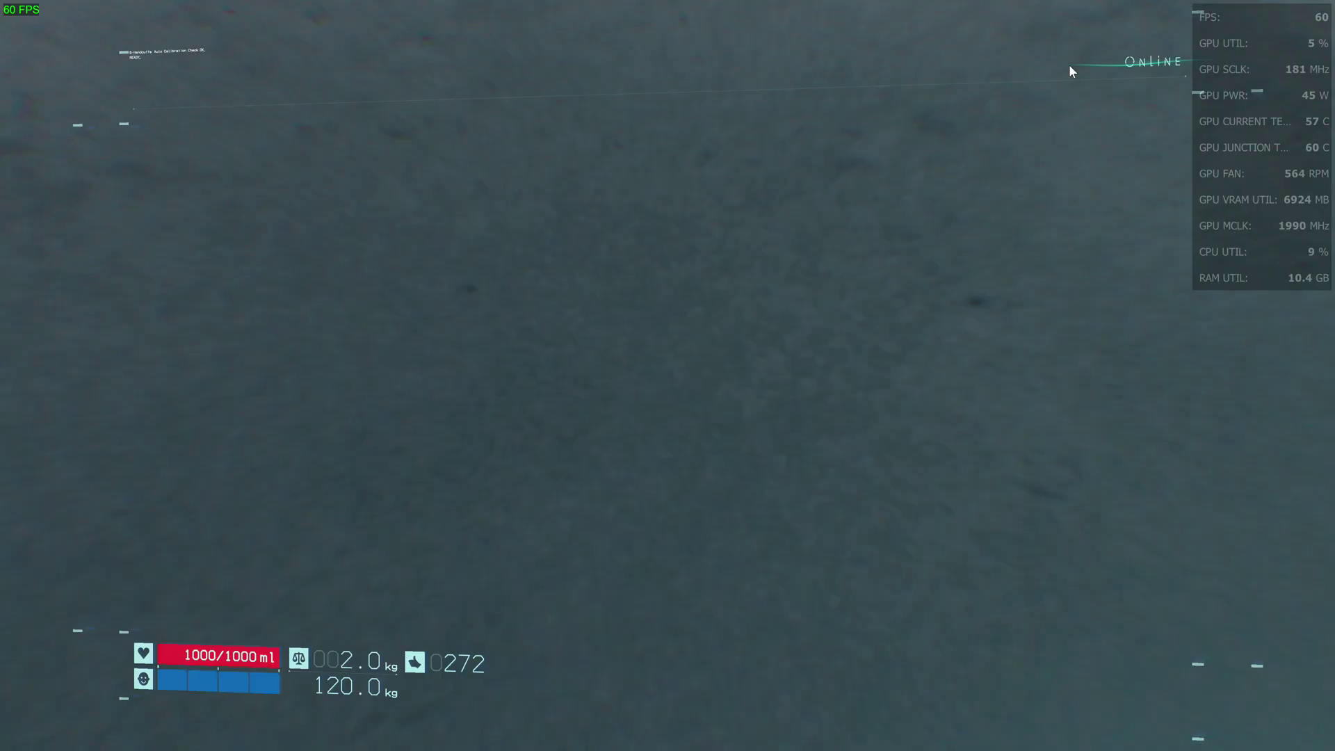
{"action": "key", "text": "Escape"}
{"action": "key", "text": "Escape"}
{"action": "key", "text": "Escape"}
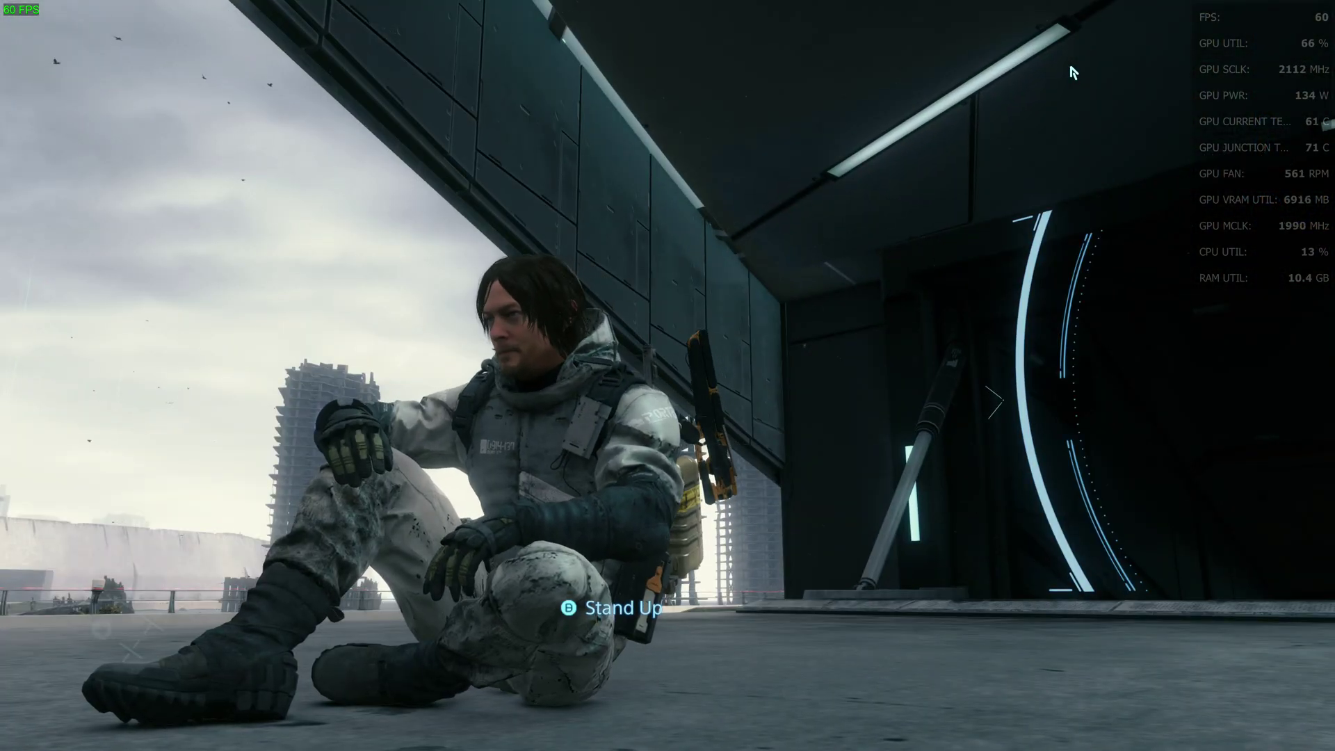